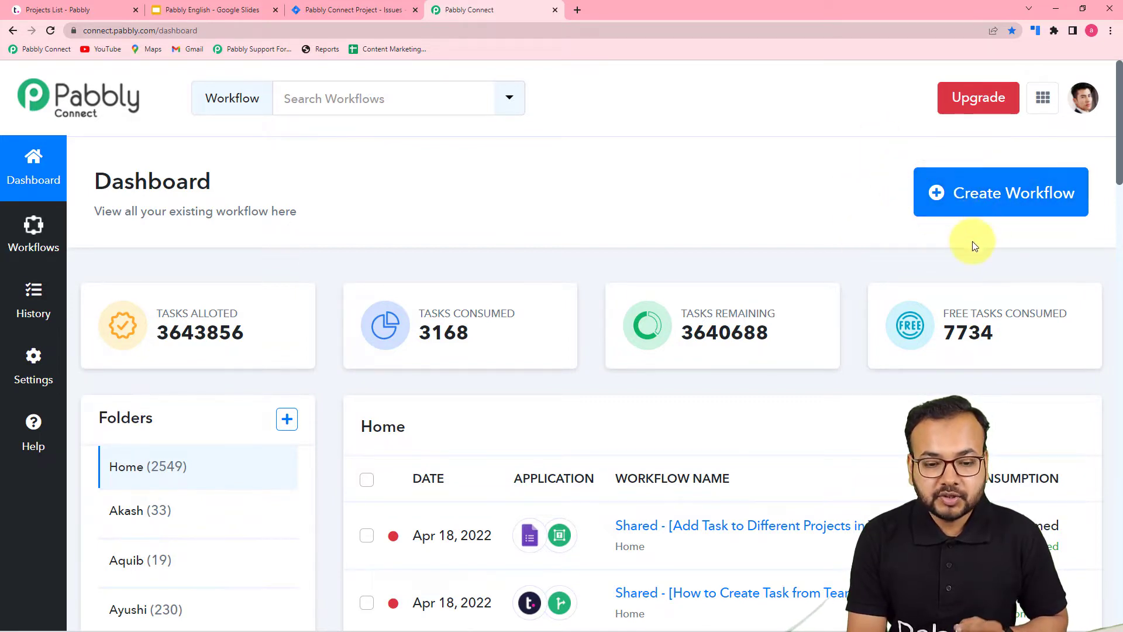
- Create a workflow named "Teamwork to Jira Automation"
click(980, 199)
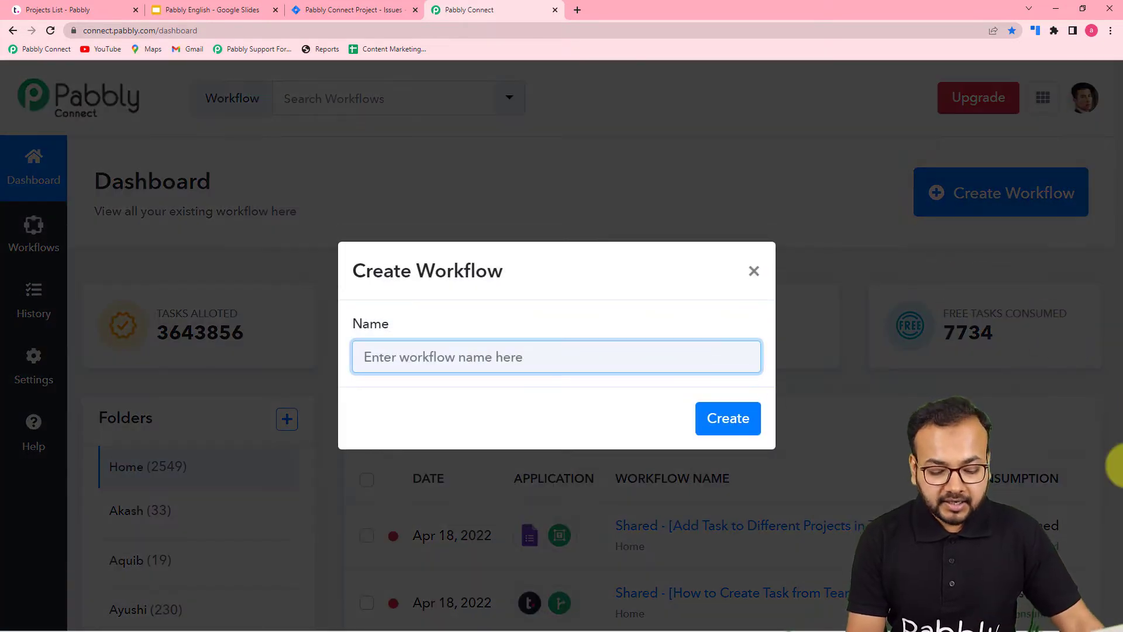
text(Teamwork to Jira Automation)
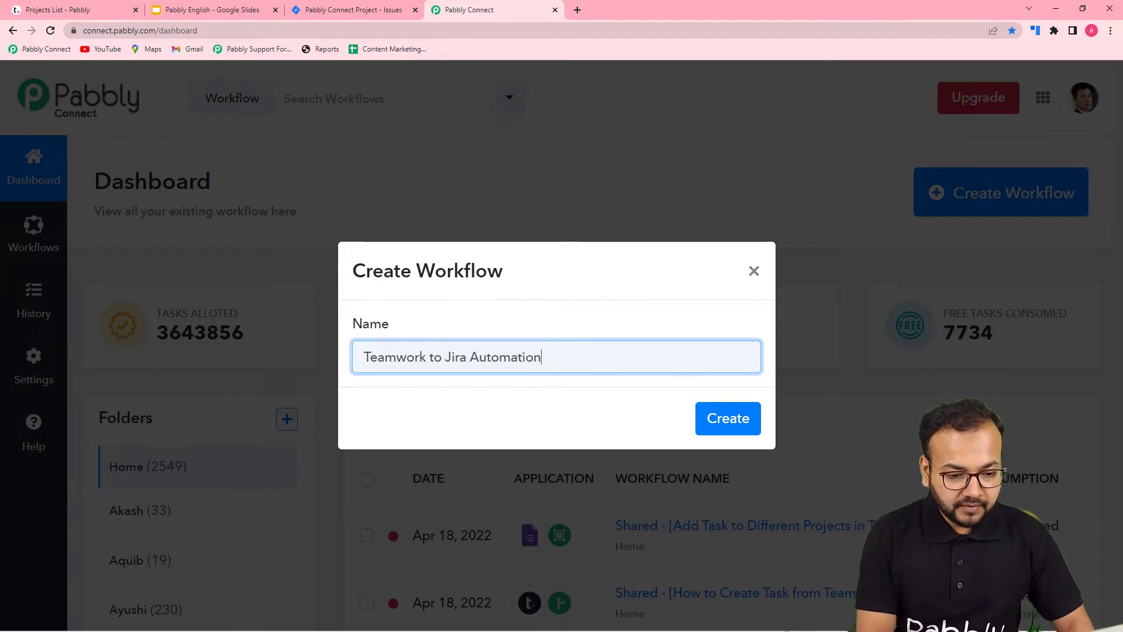
click(740, 420)
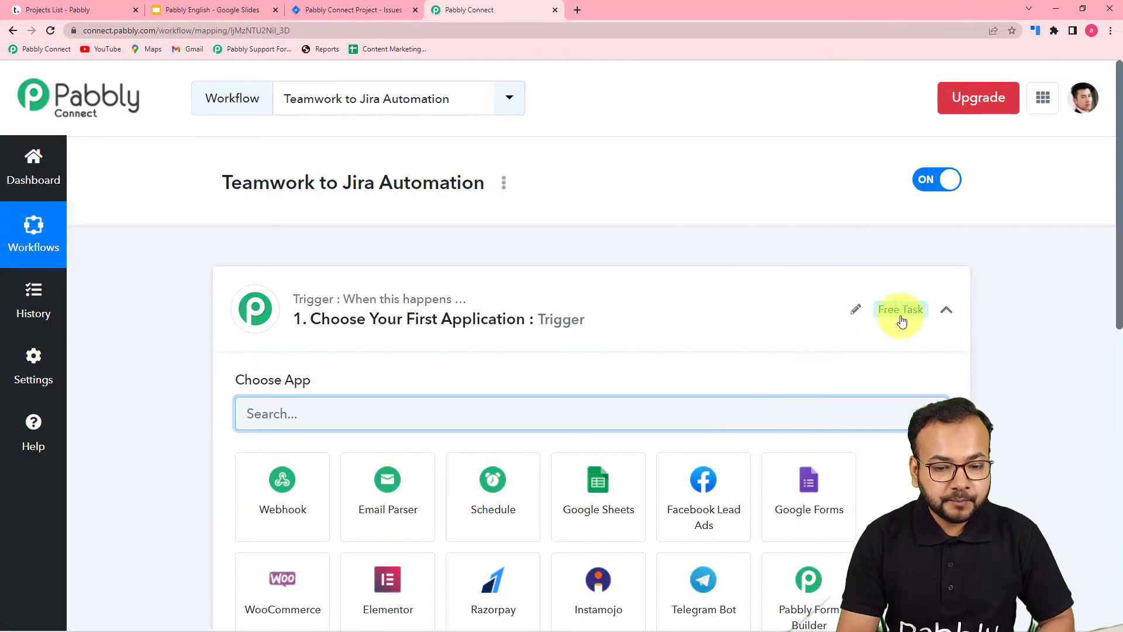
- Set the workflow's trigger application to Teamwork with New Task as the trigger event
click(946, 310)
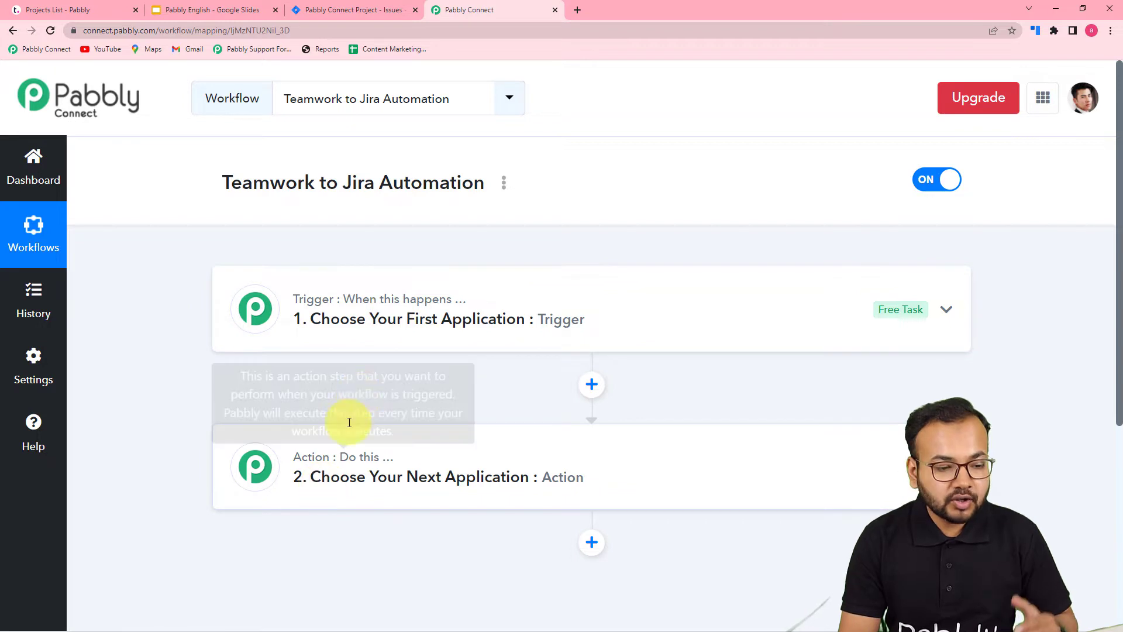
mouse_move(387, 468)
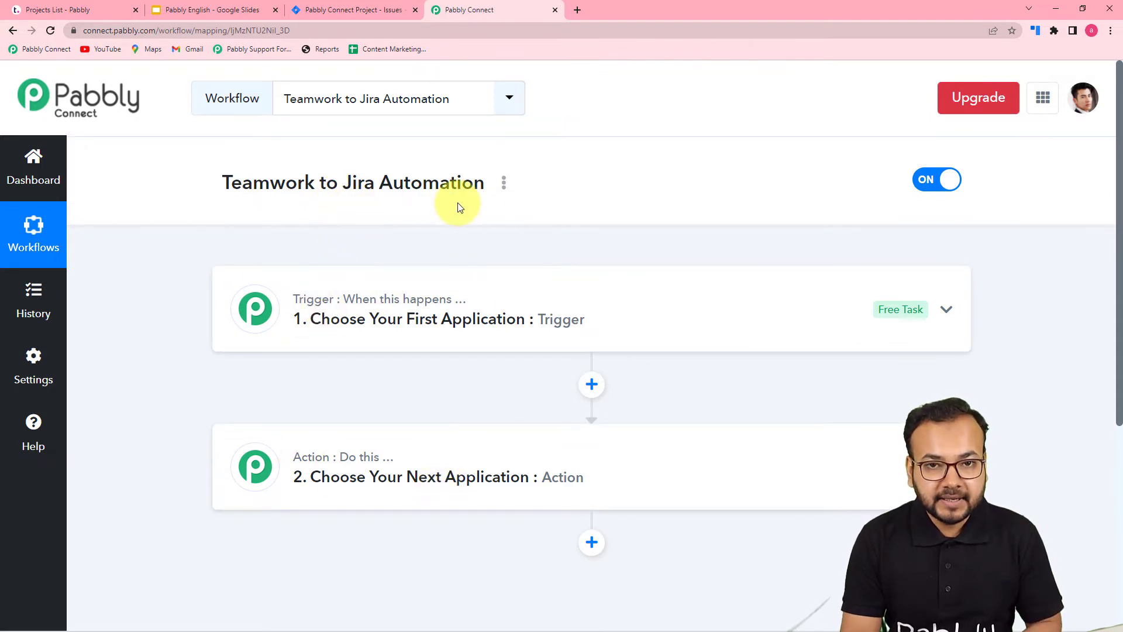
click(381, 318)
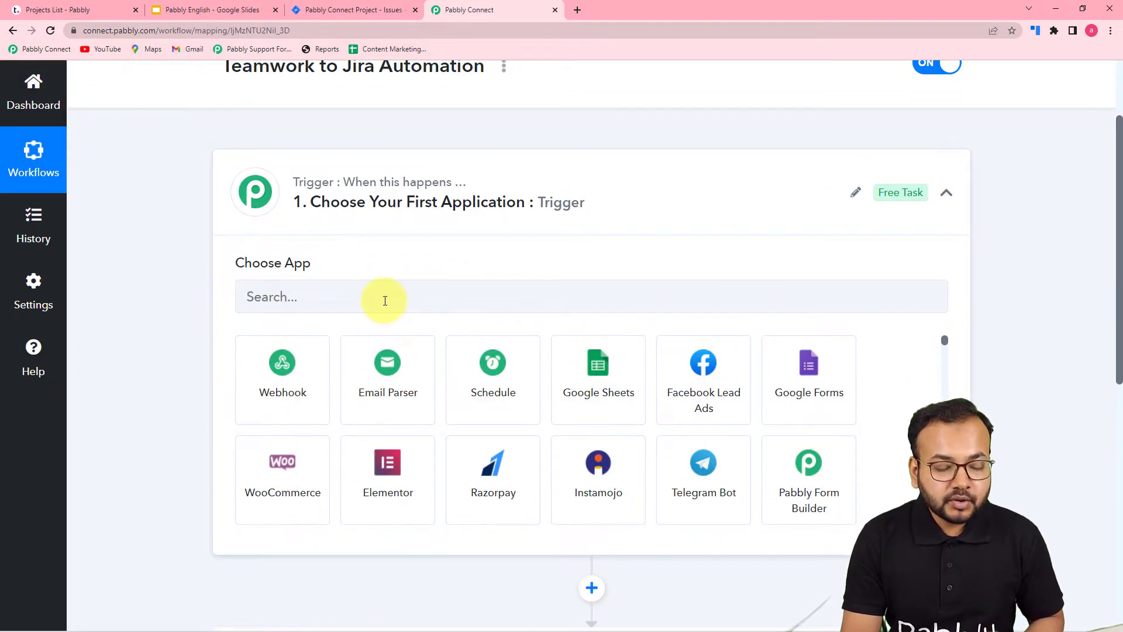
click(393, 302)
text(teamw)
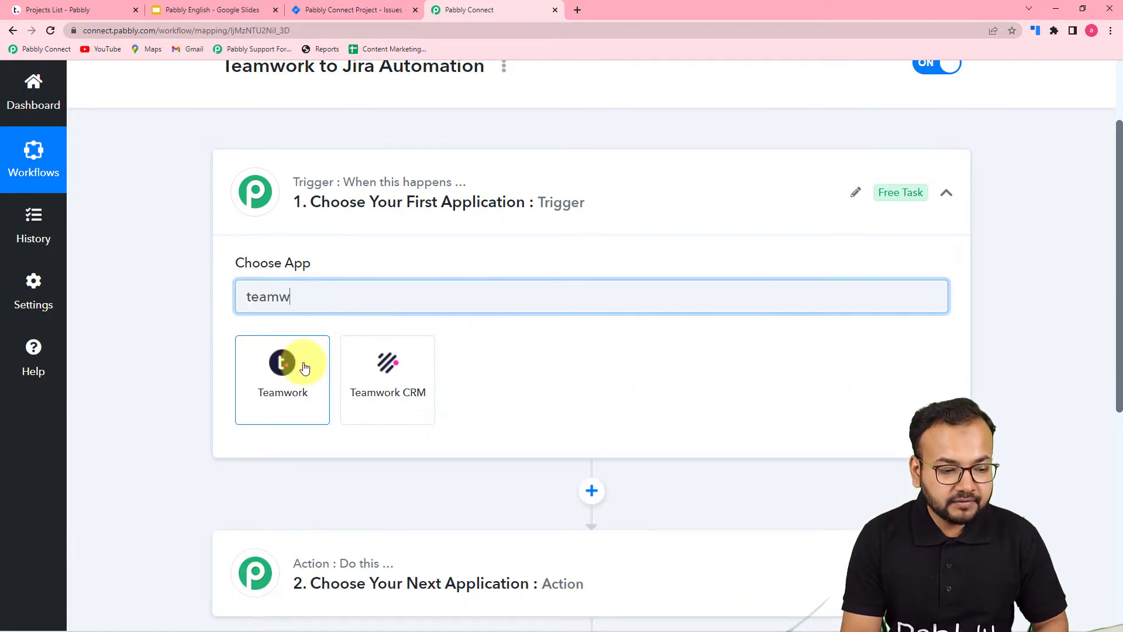
click(293, 384)
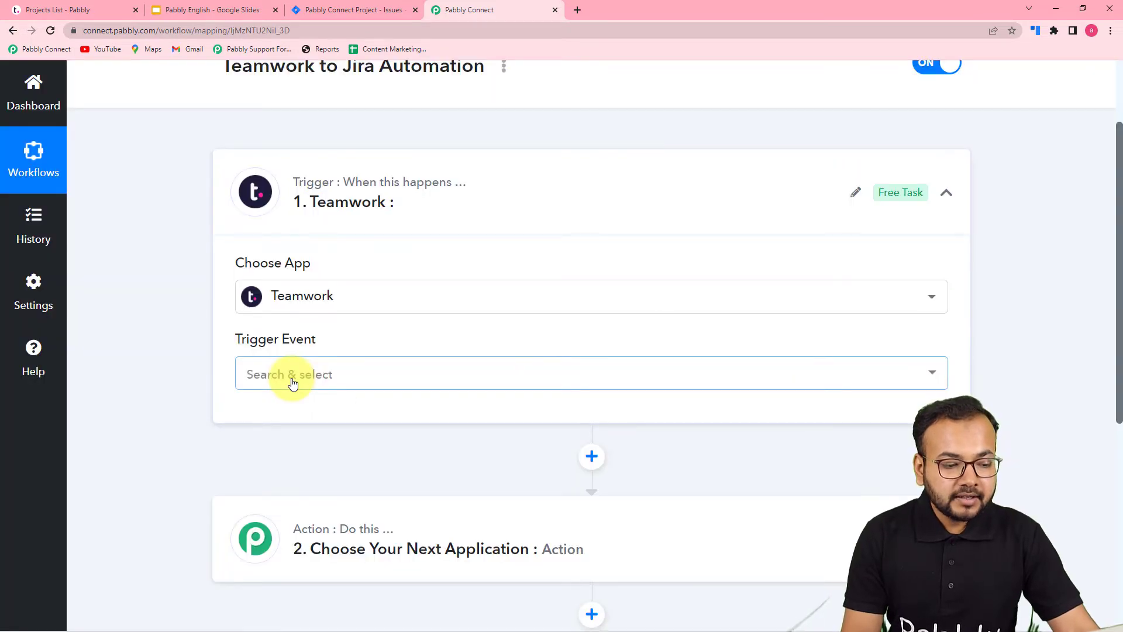
click(294, 383)
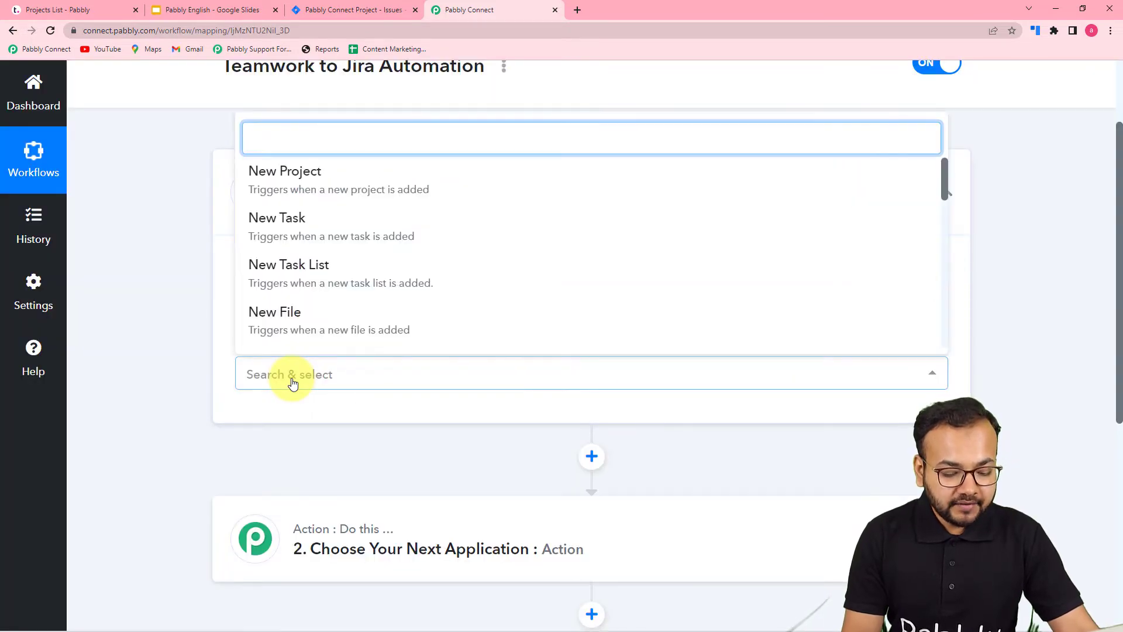
click(335, 233)
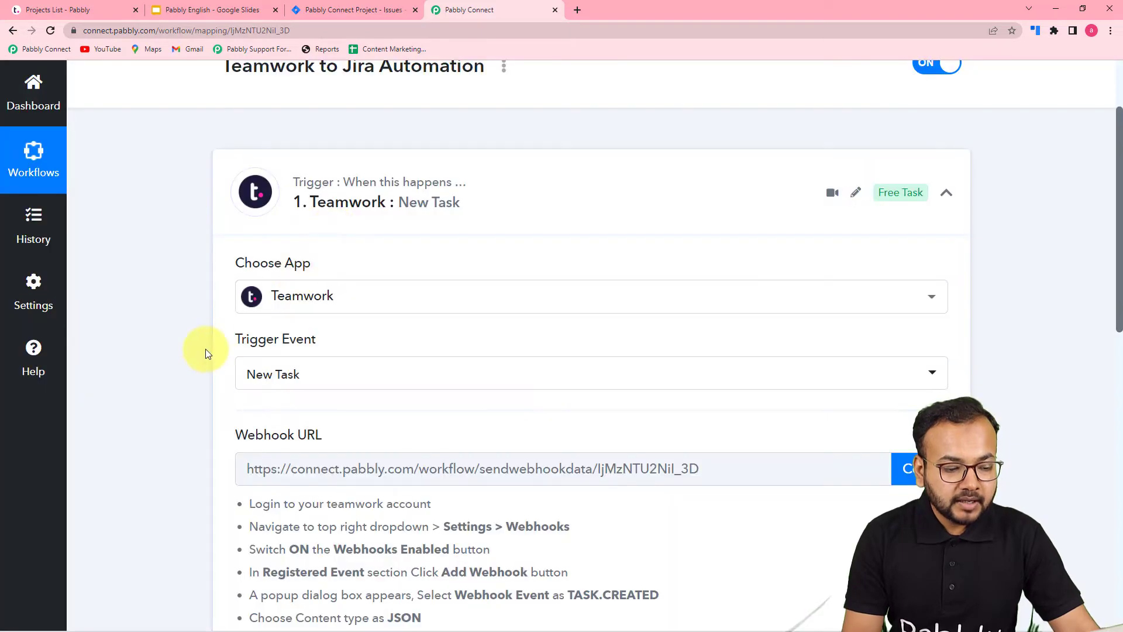
- Review the webhook setup instructions, switch to Teamwork and open the site's Webhooks settings
scroll(210, 345, down, 4)
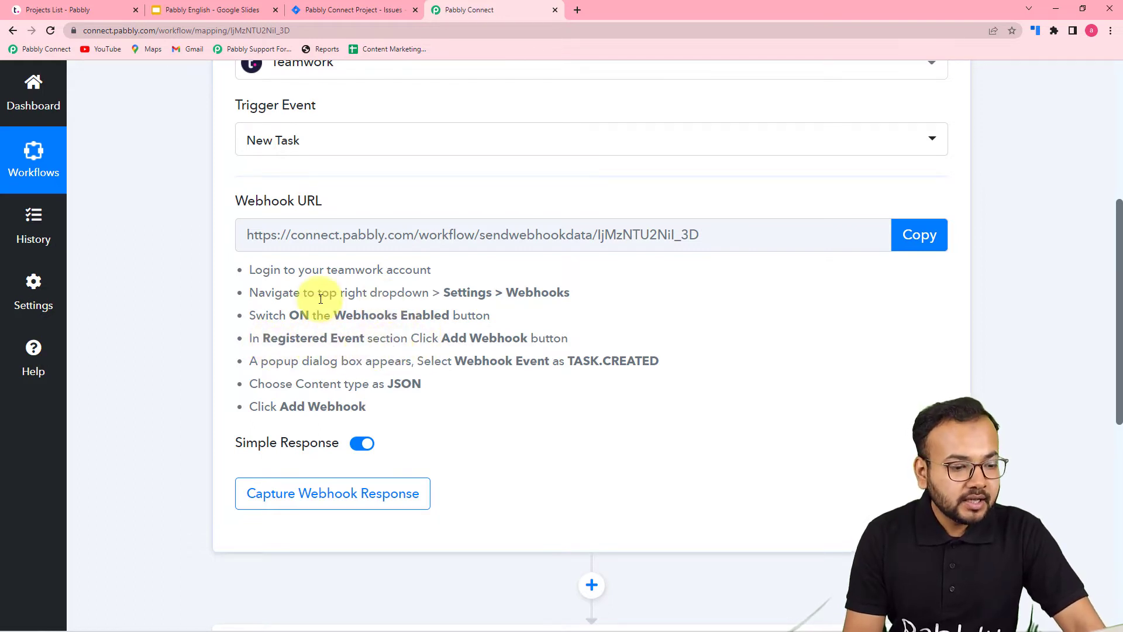
click(93, 8)
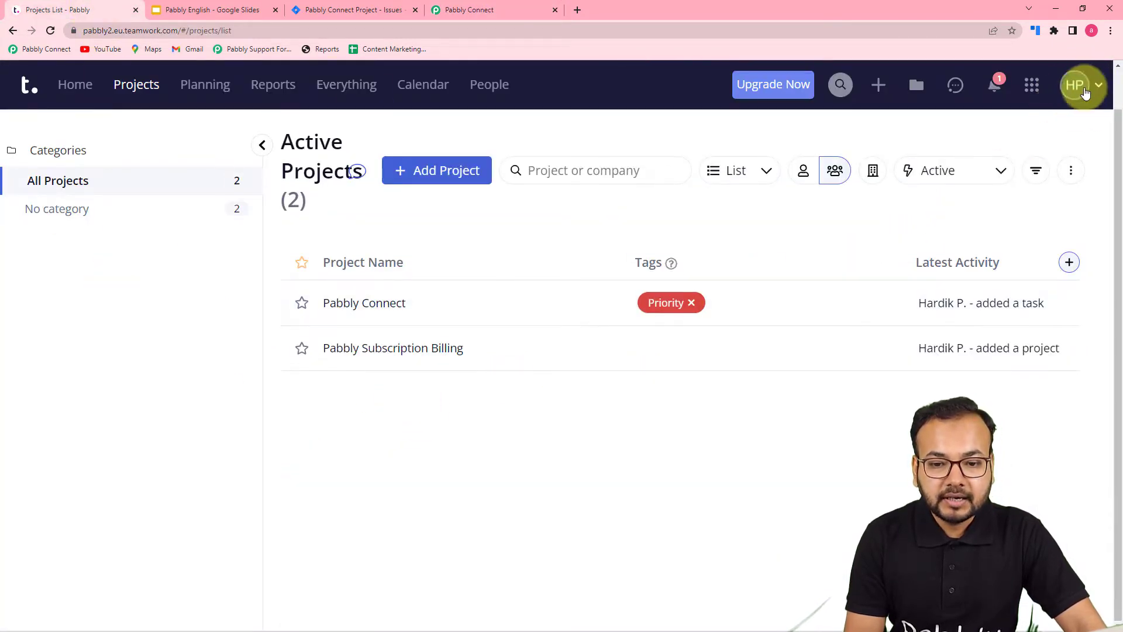
click(1084, 91)
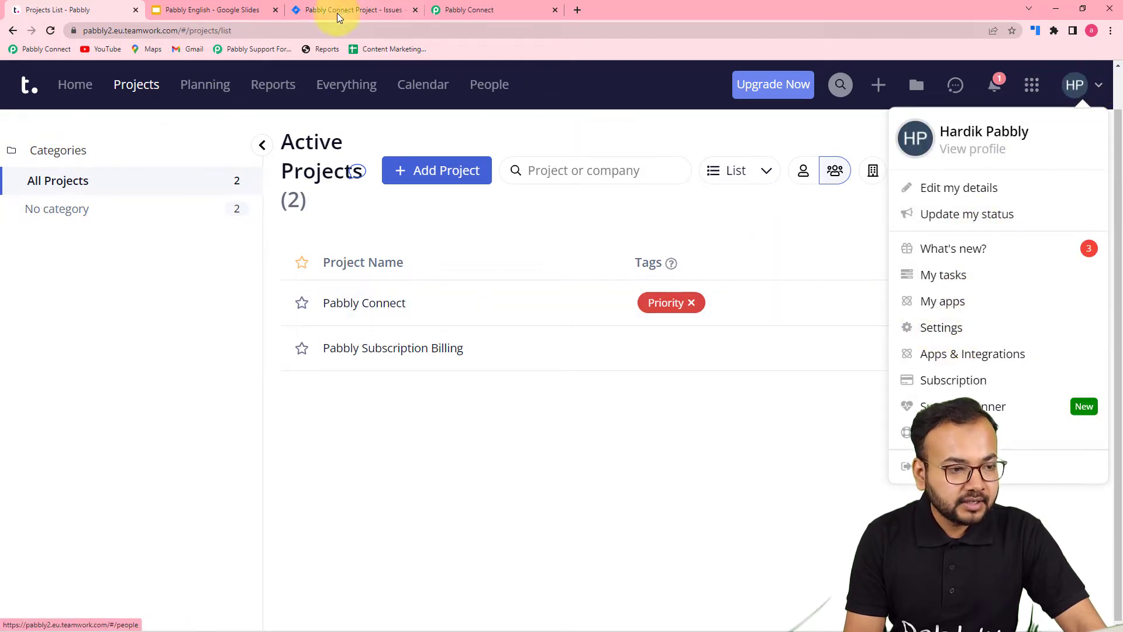
click(466, 10)
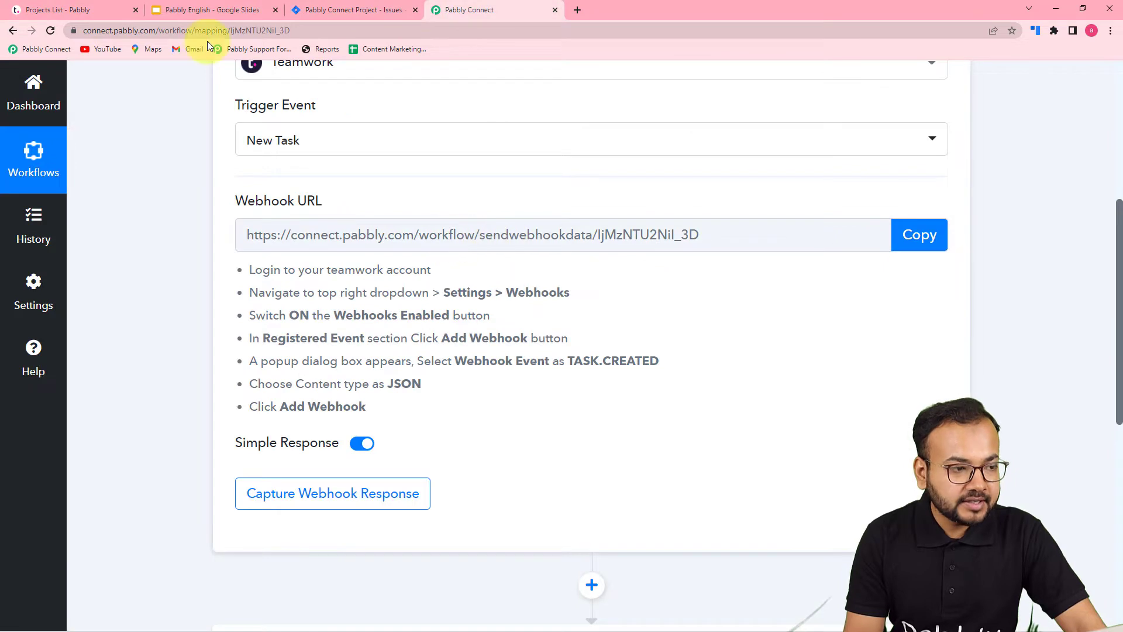
click(102, 10)
click(930, 333)
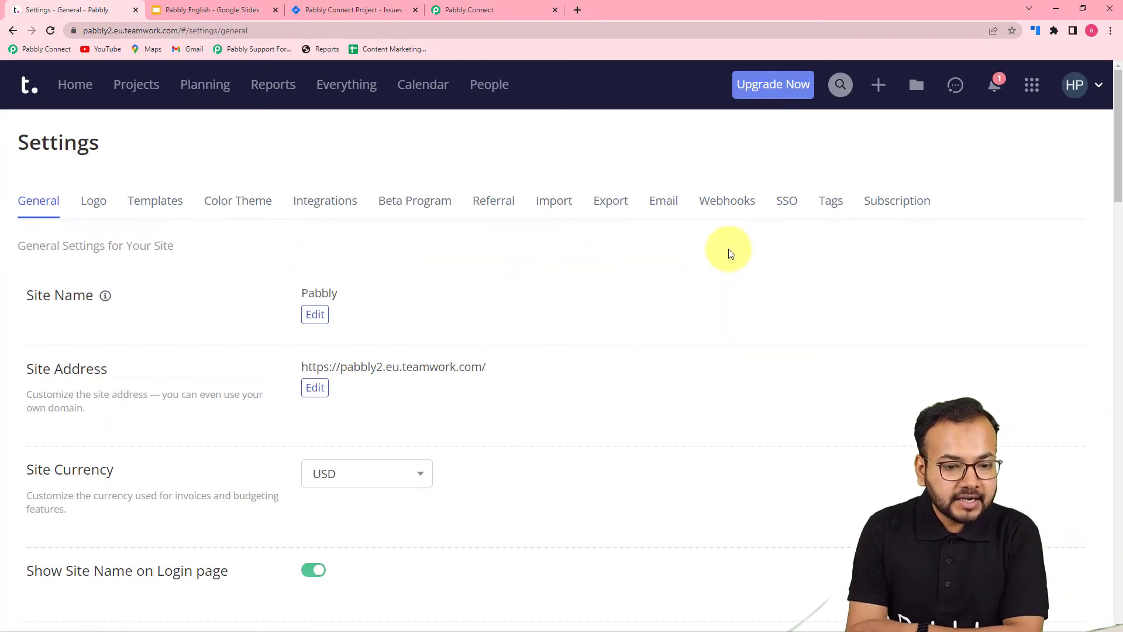
click(726, 208)
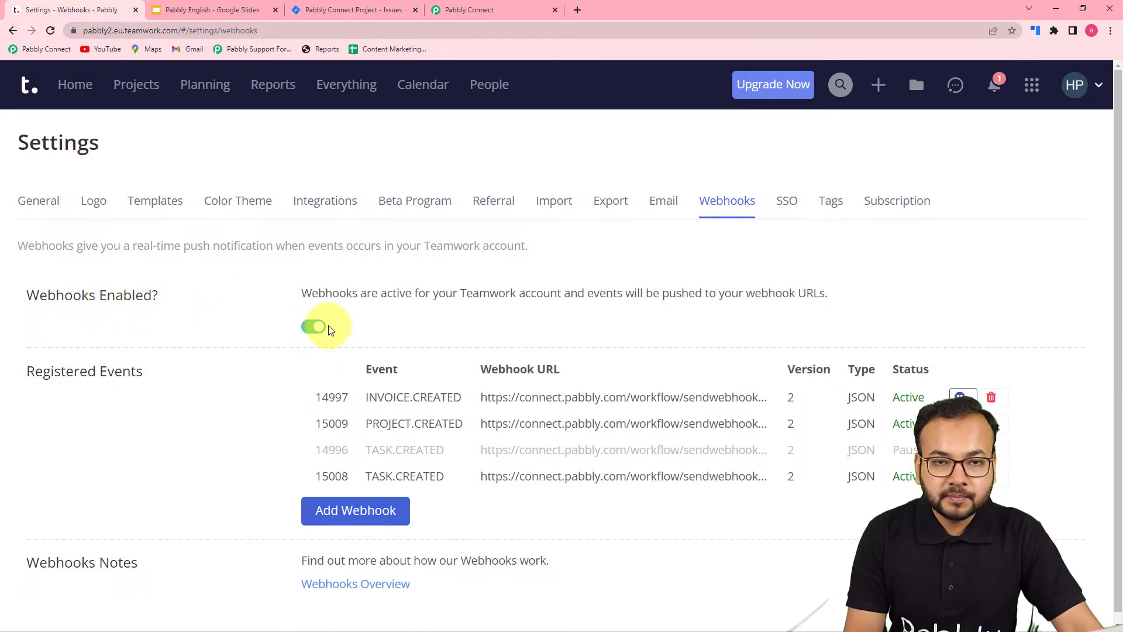
- Start a new webhook in Teamwork and set its event to TASK.CREATED
scroll(358, 345, down, 1)
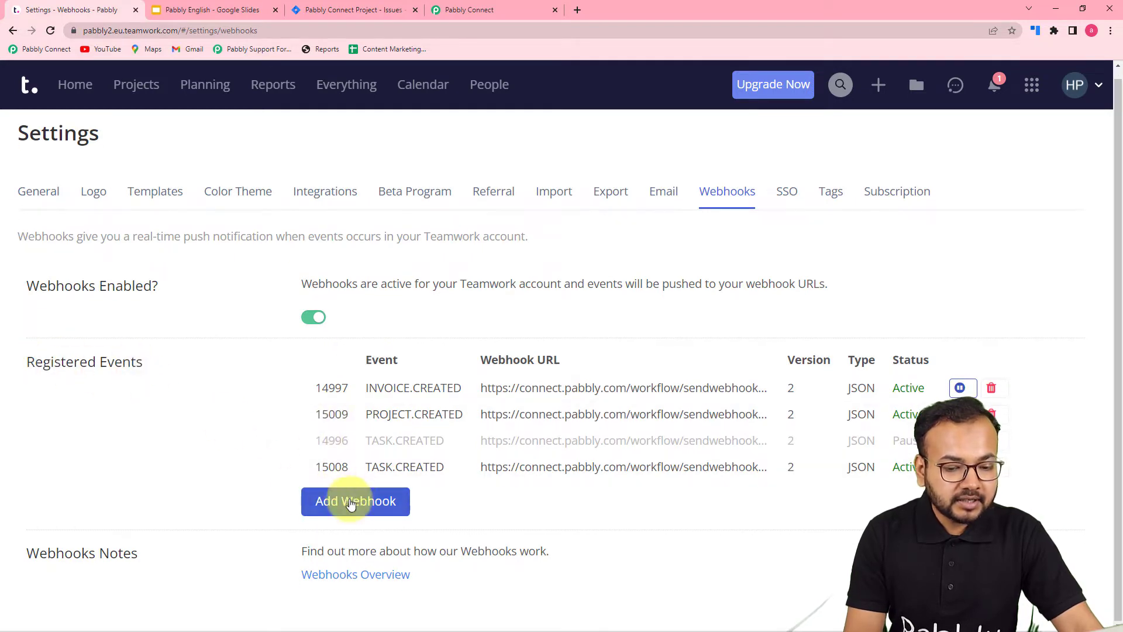
click(353, 503)
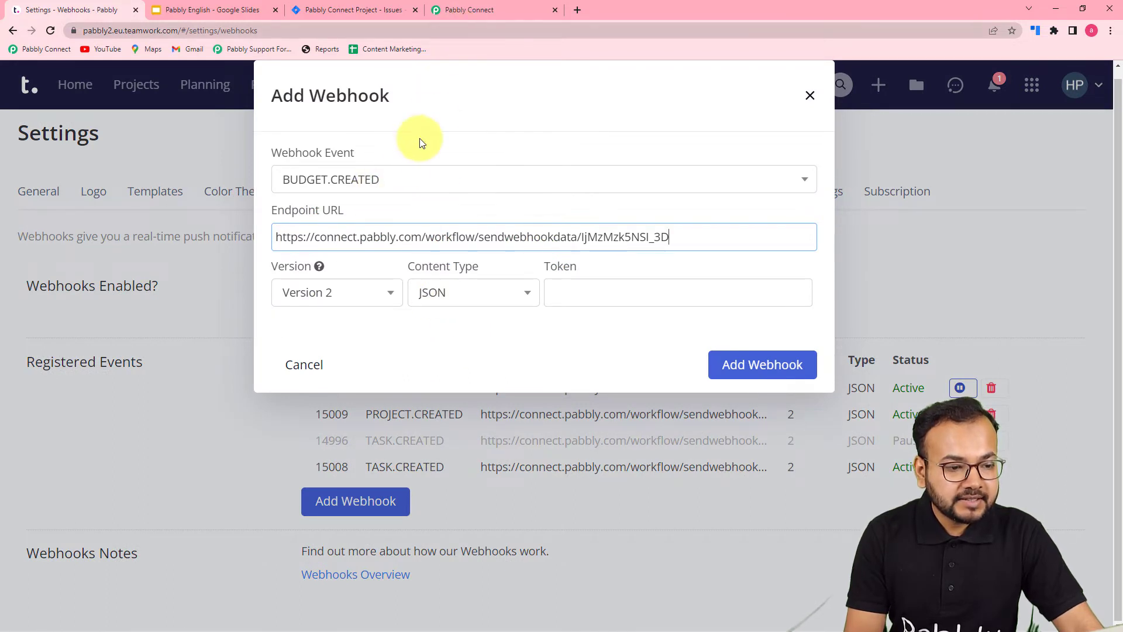
click(464, 11)
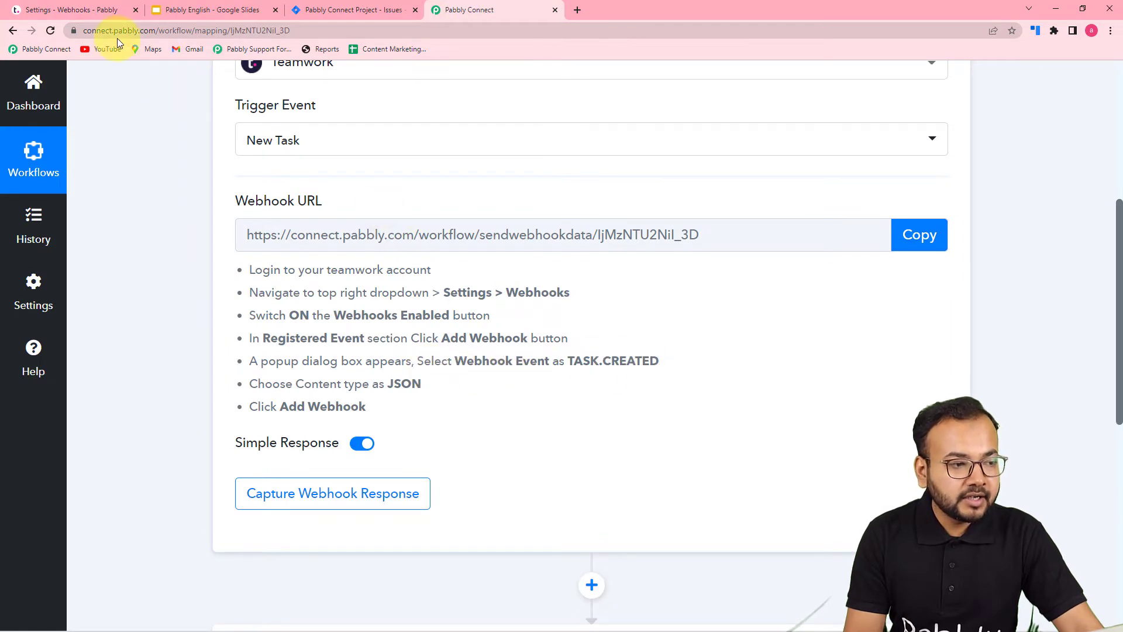
click(108, 10)
click(459, 195)
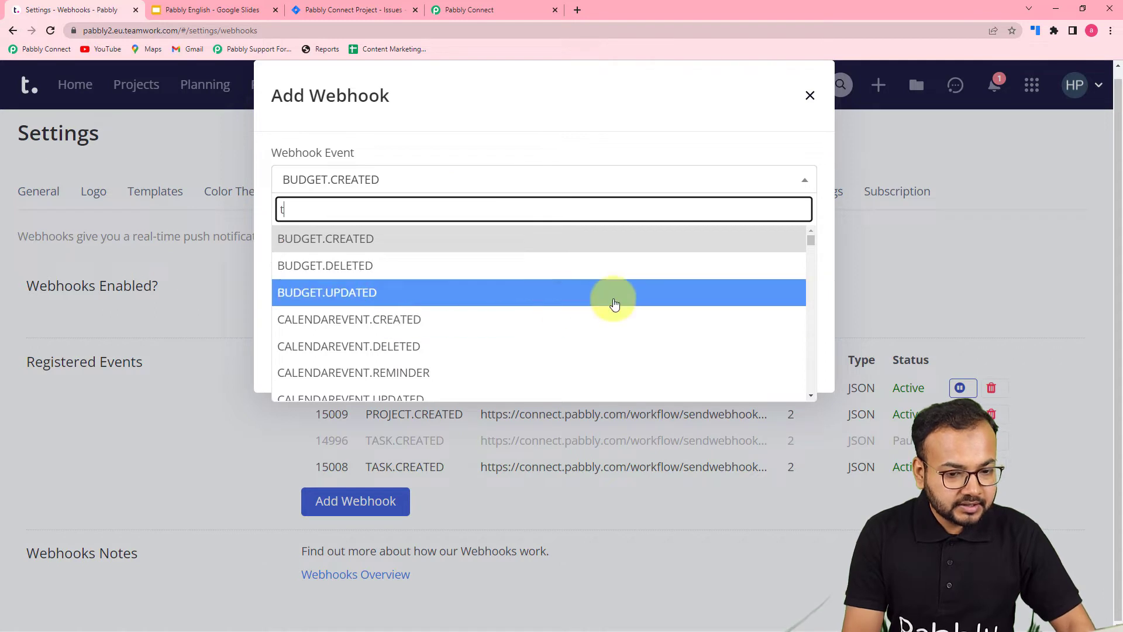
scroll(676, 301, down, 6)
scroll(678, 302, down, 10)
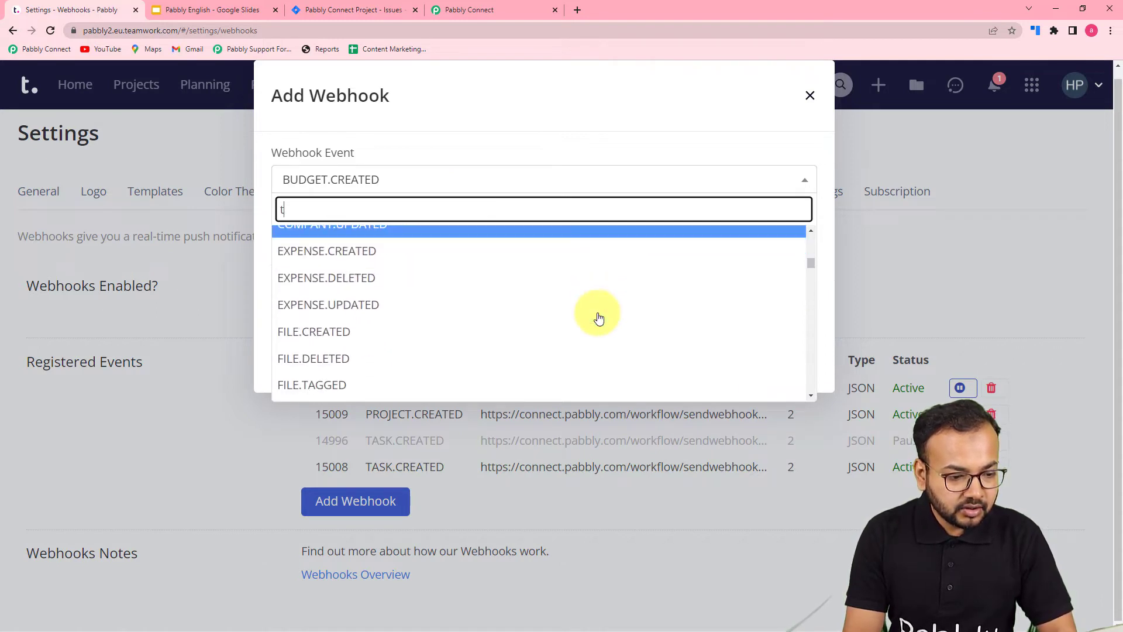
scroll(599, 317, down, 10)
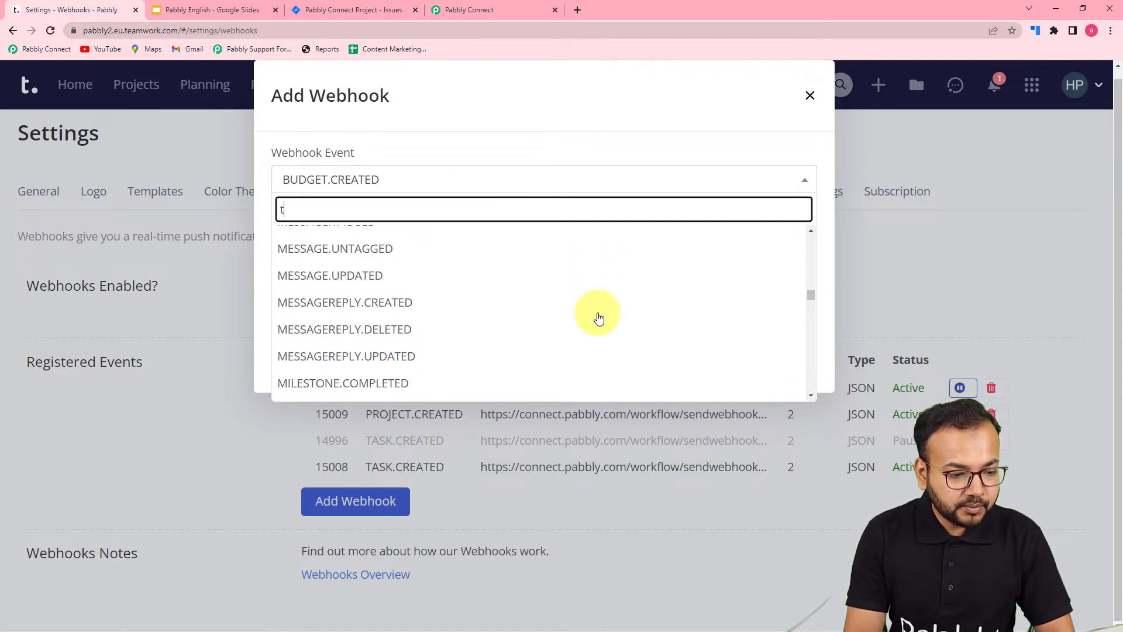
scroll(599, 318, down, 10)
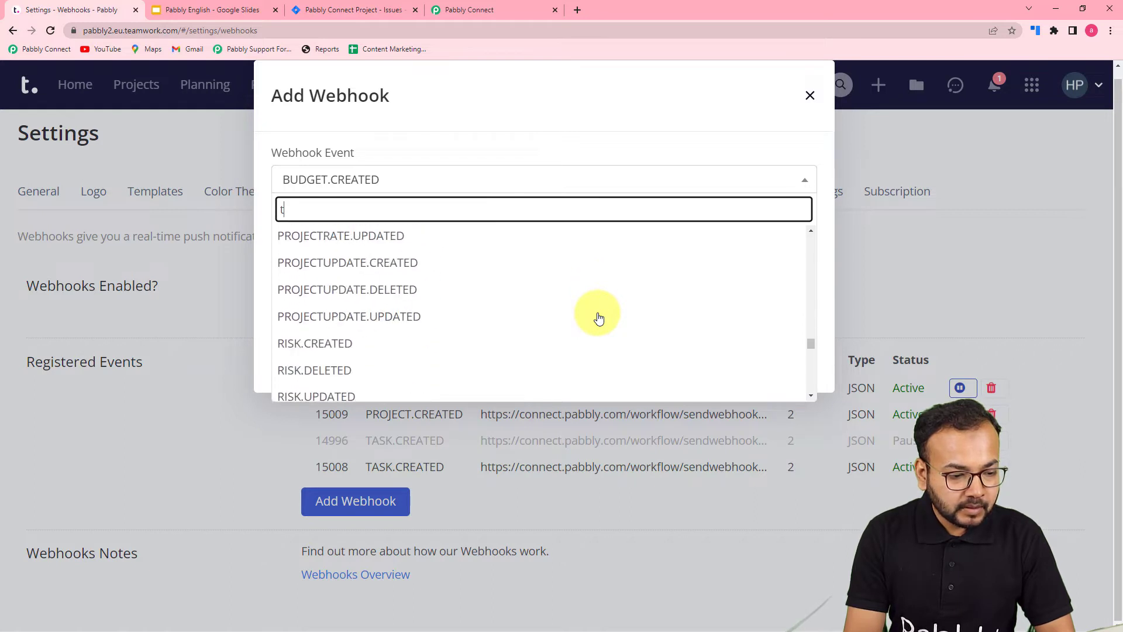
scroll(596, 319, up, 3)
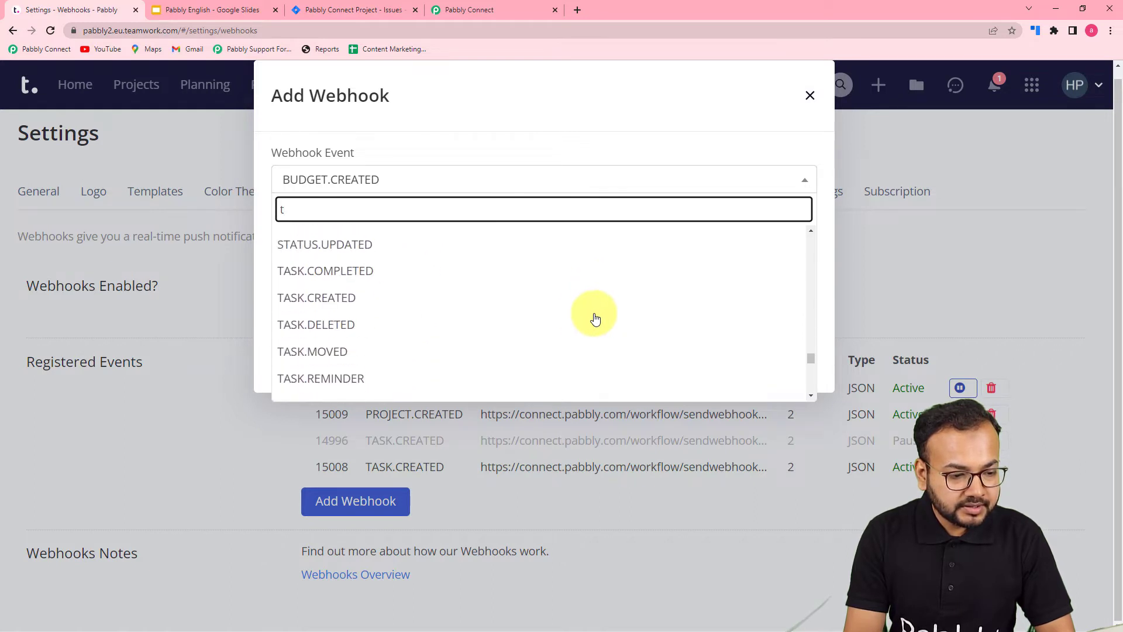
click(329, 301)
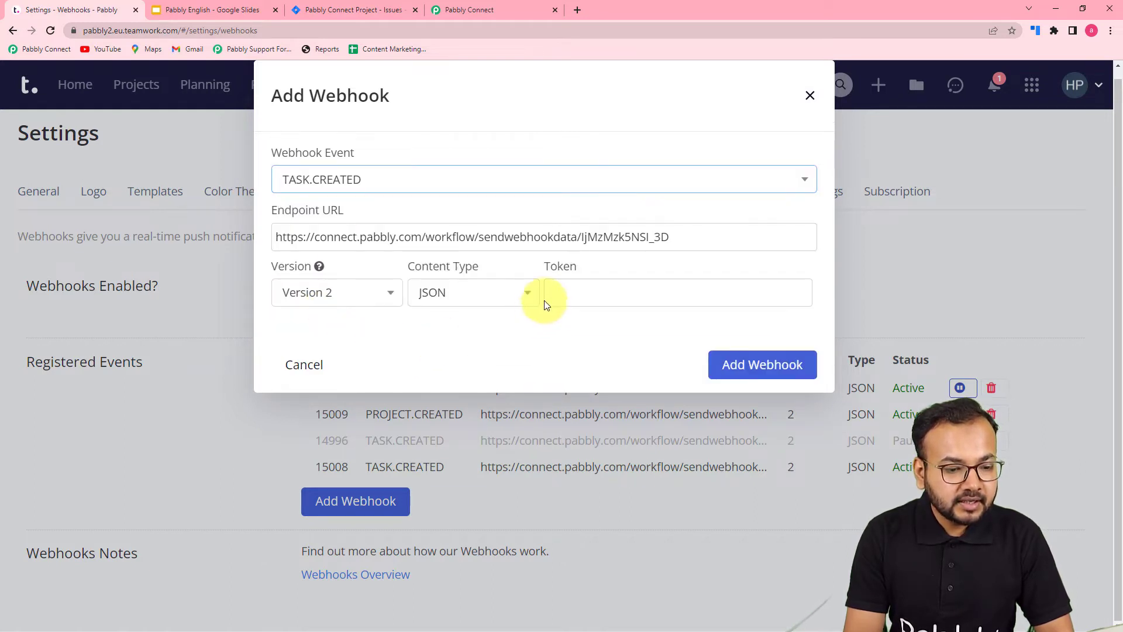
- Replace the new webhook's endpoint URL with the webhook URL copied from the Pabbly Connect trigger
click(389, 240)
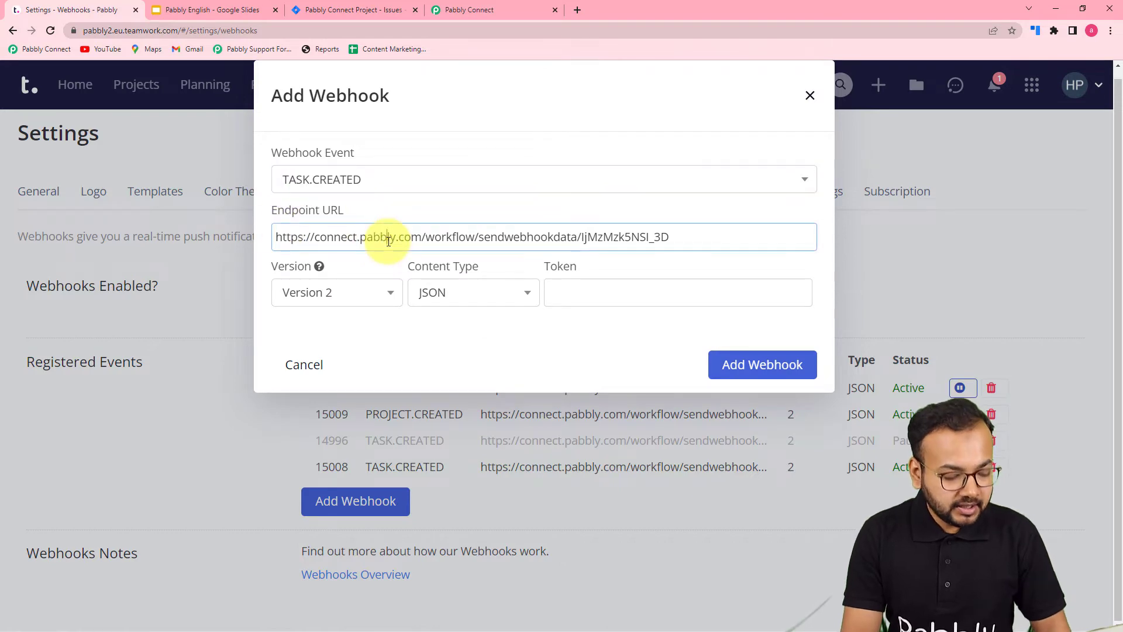
key(ctrl+a)
key(BackSpace)
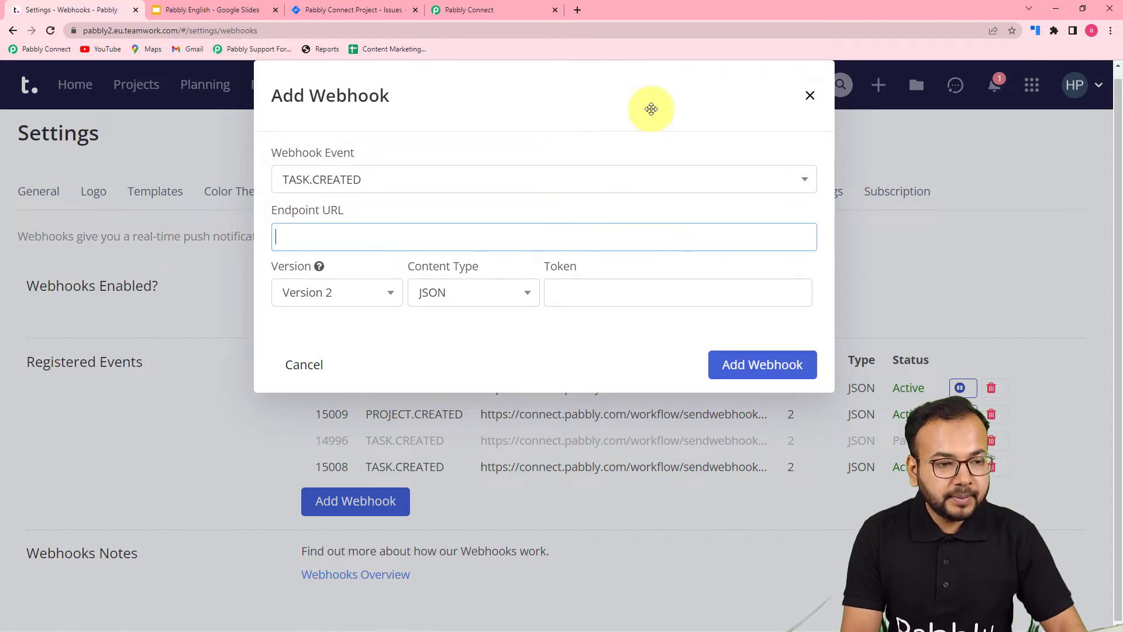
click(486, 10)
click(921, 237)
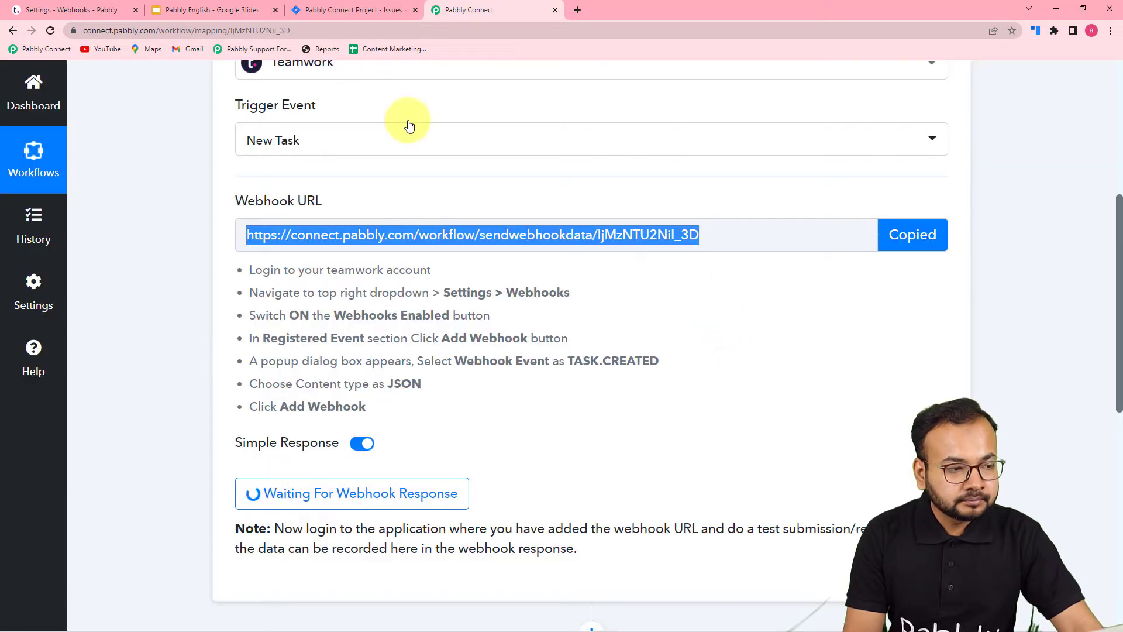
click(93, 6)
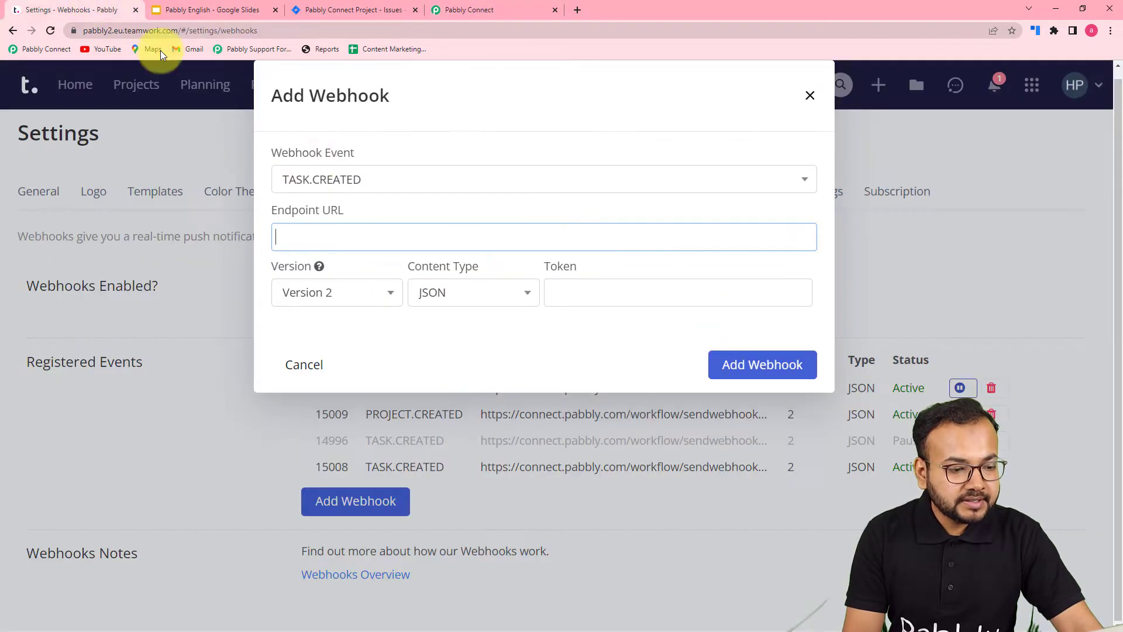
right_click(334, 244)
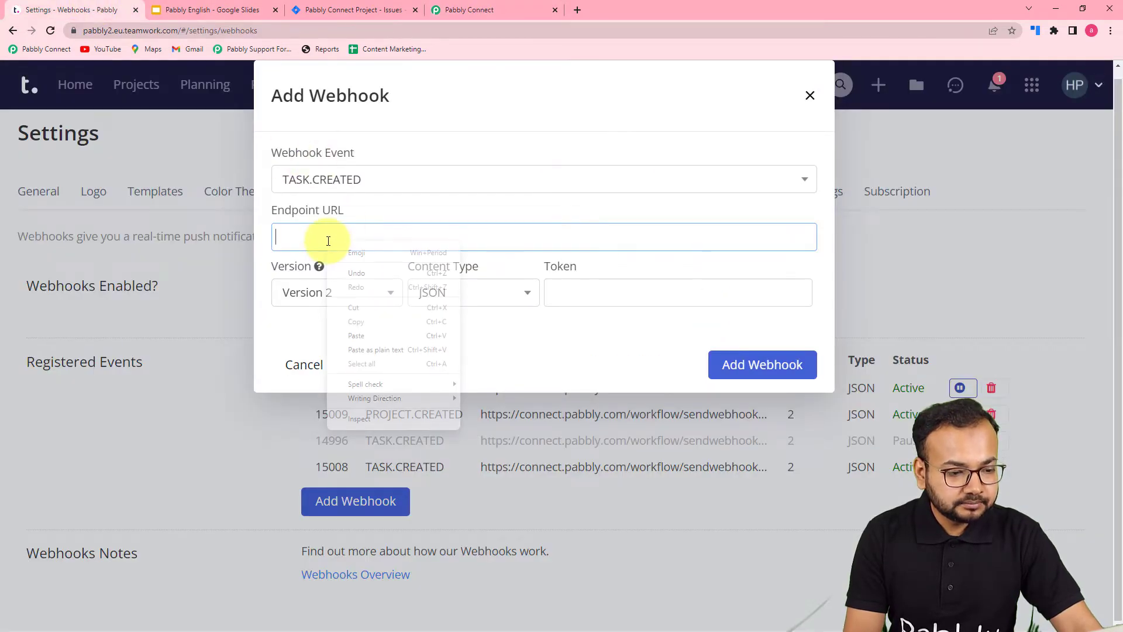
click(351, 349)
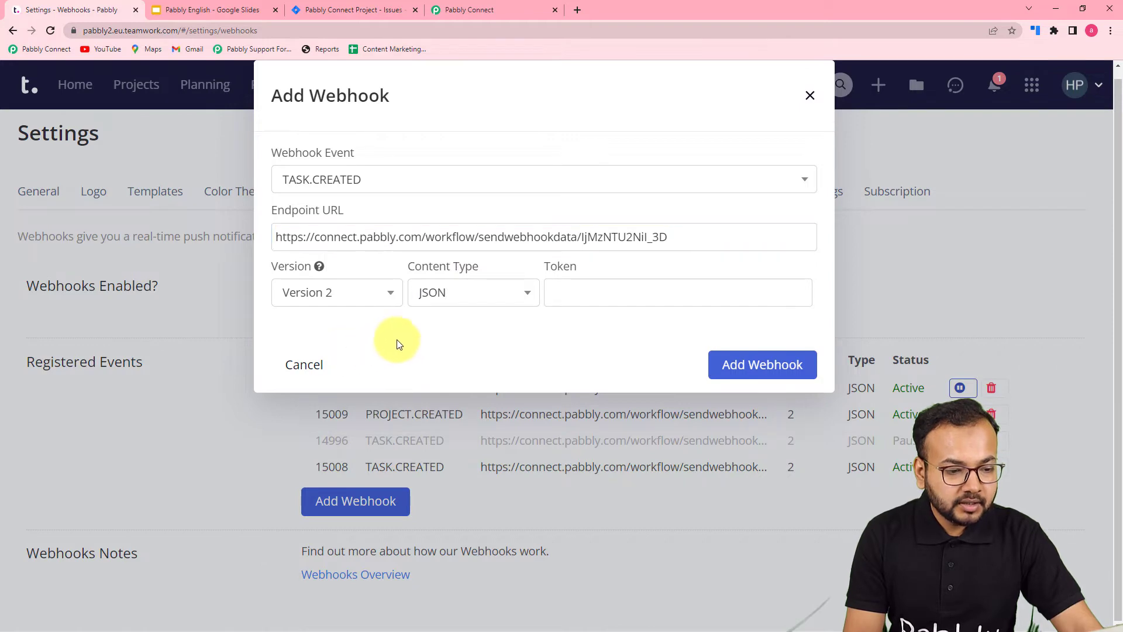
- Check the remaining options against the Pabbly Connect instructions, add the TASK.CREATED webhook in Teamwork and return to the Pabbly Connect workflow
click(468, 10)
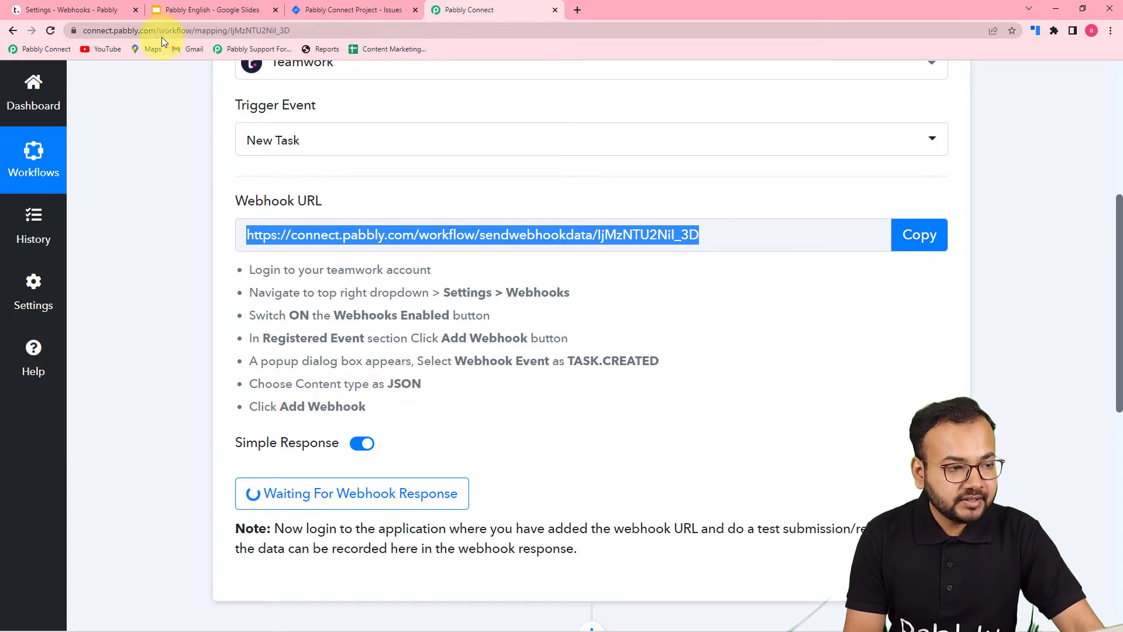
click(75, 9)
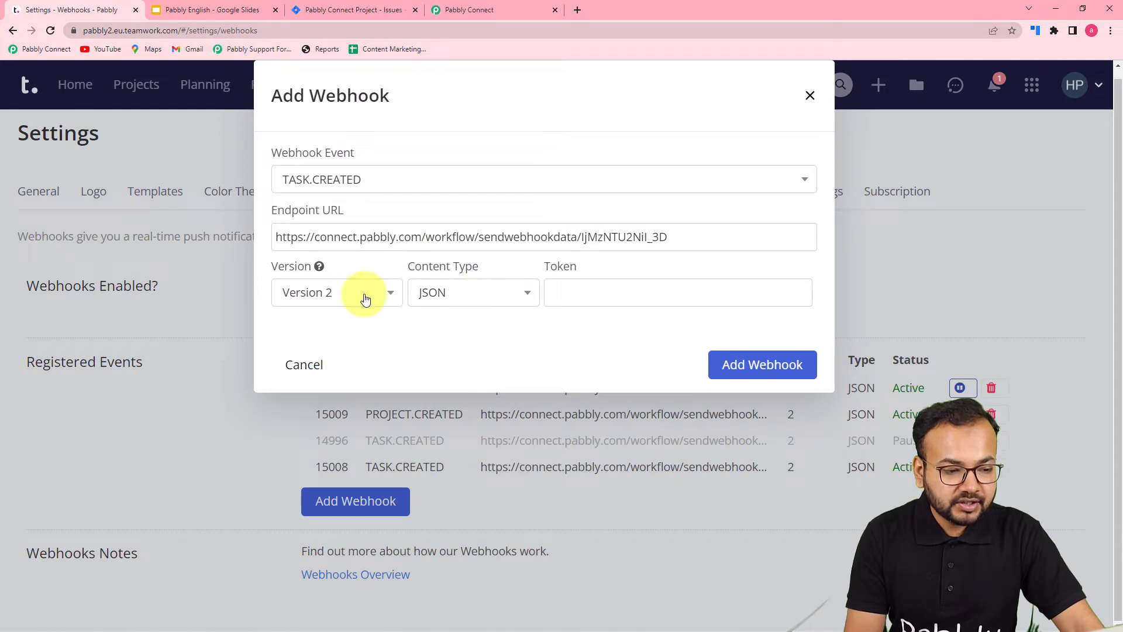
click(744, 374)
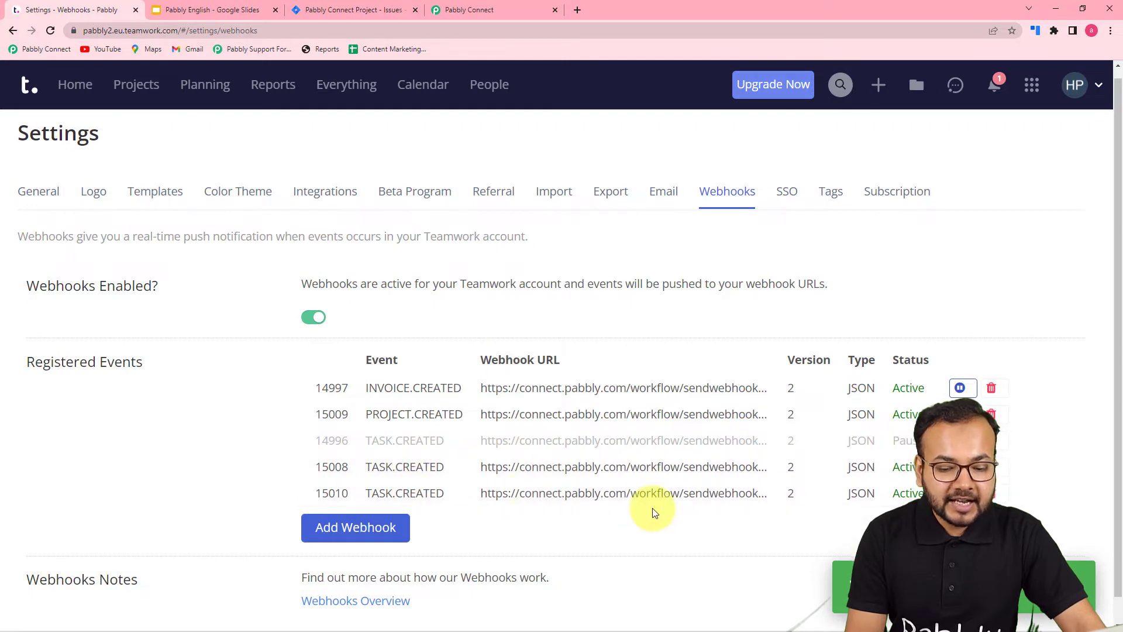
click(483, 7)
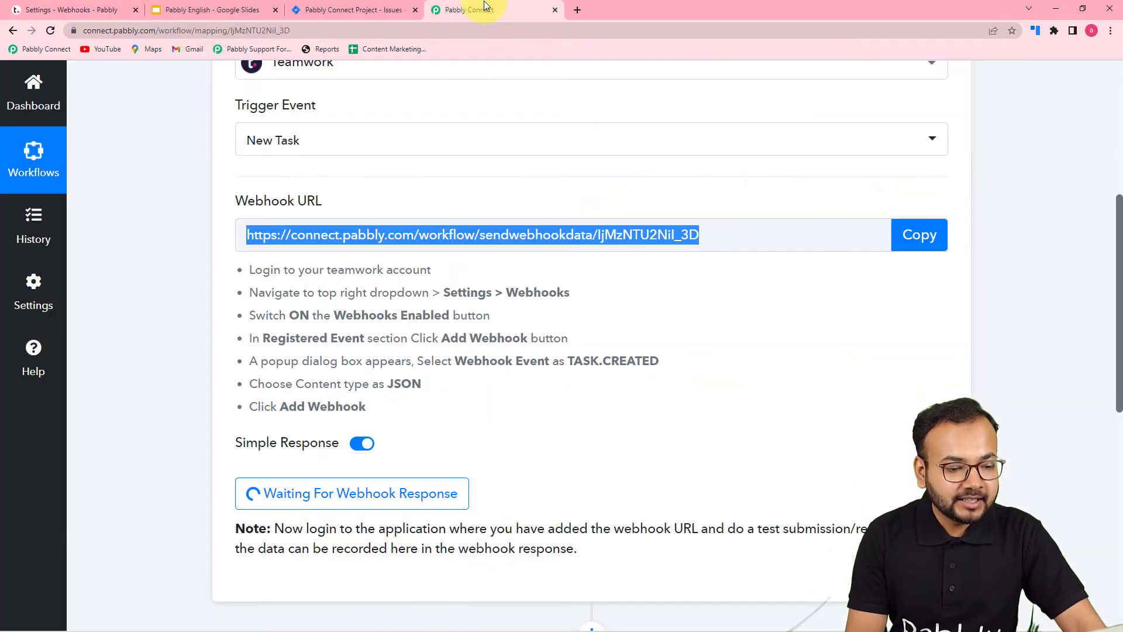
- Close the Google Slides page, open the Pabbly Connect project in Teamwork and start a new task with Quick Add
scroll(391, 381, down, 2)
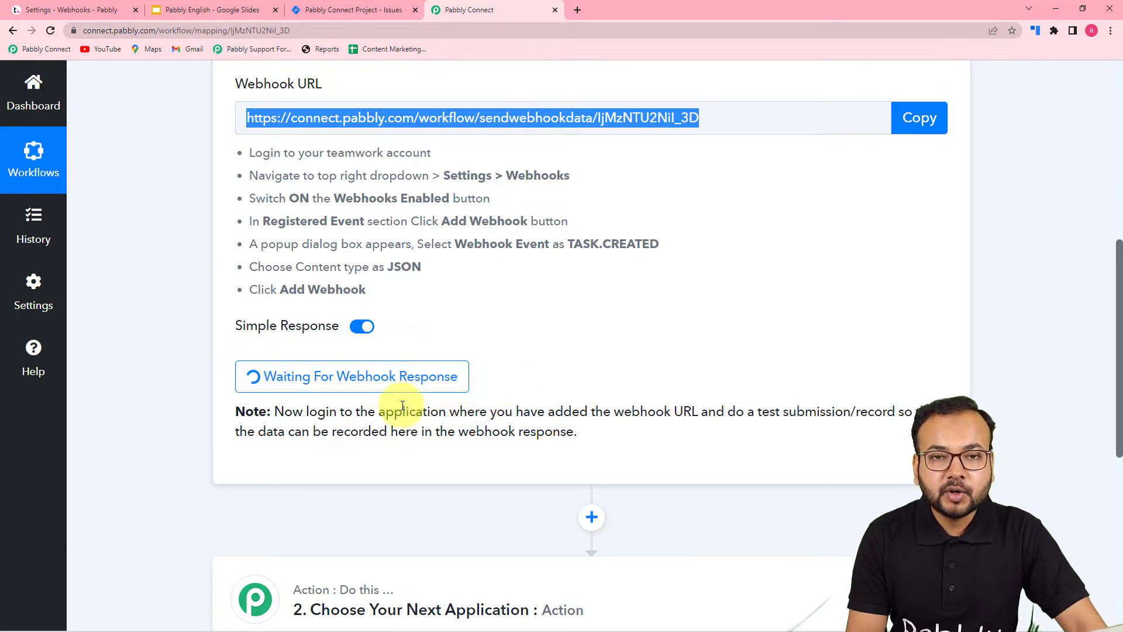
click(276, 9)
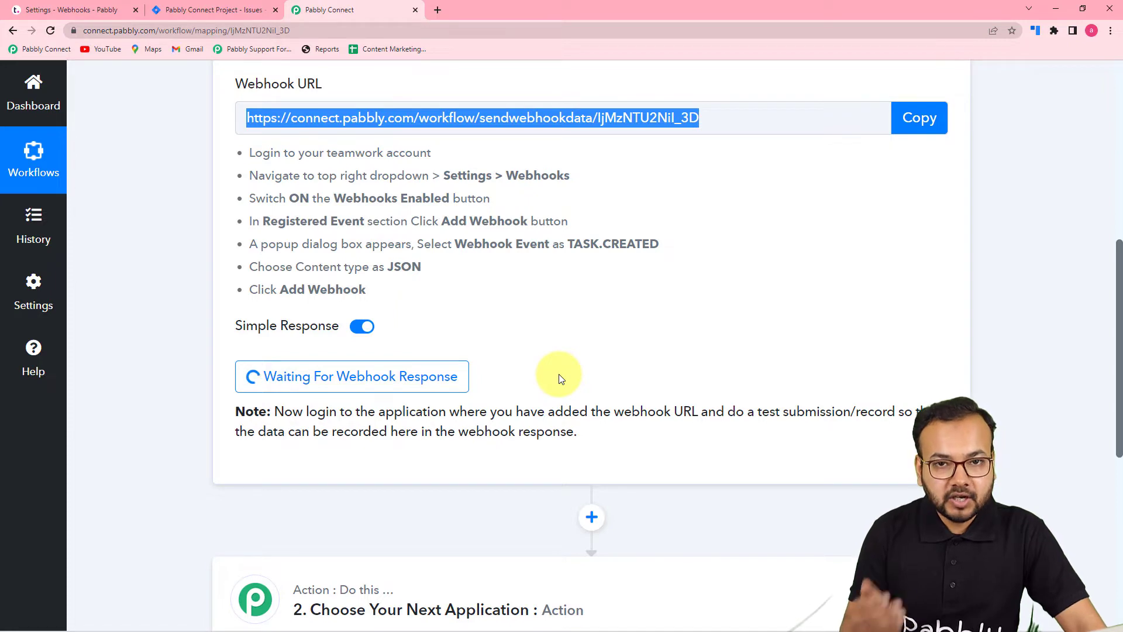
click(72, 11)
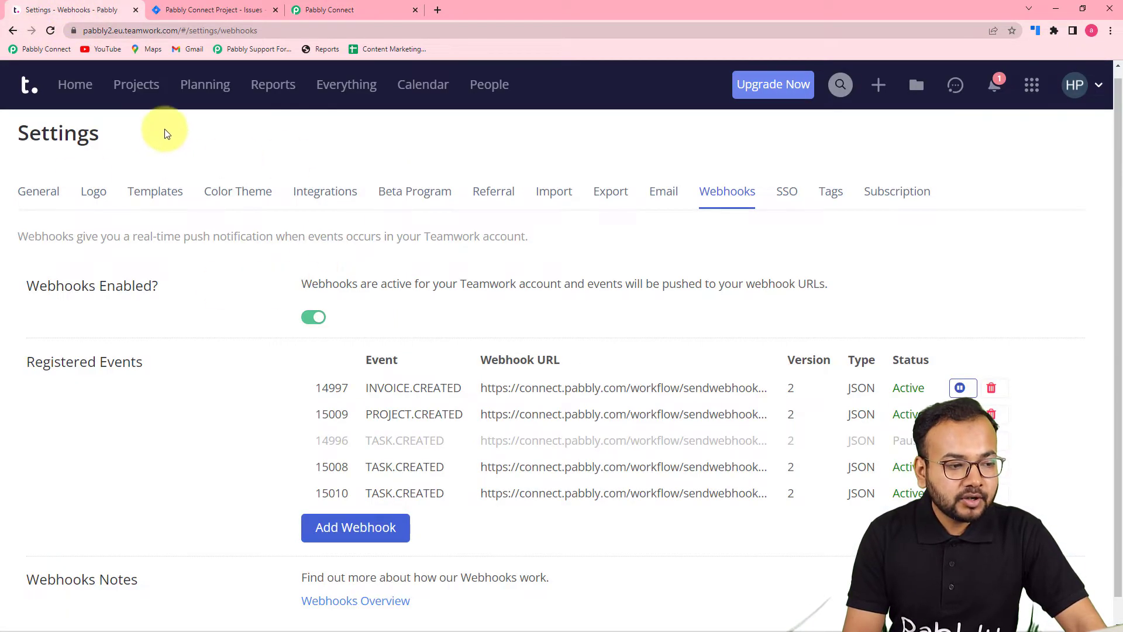
click(145, 87)
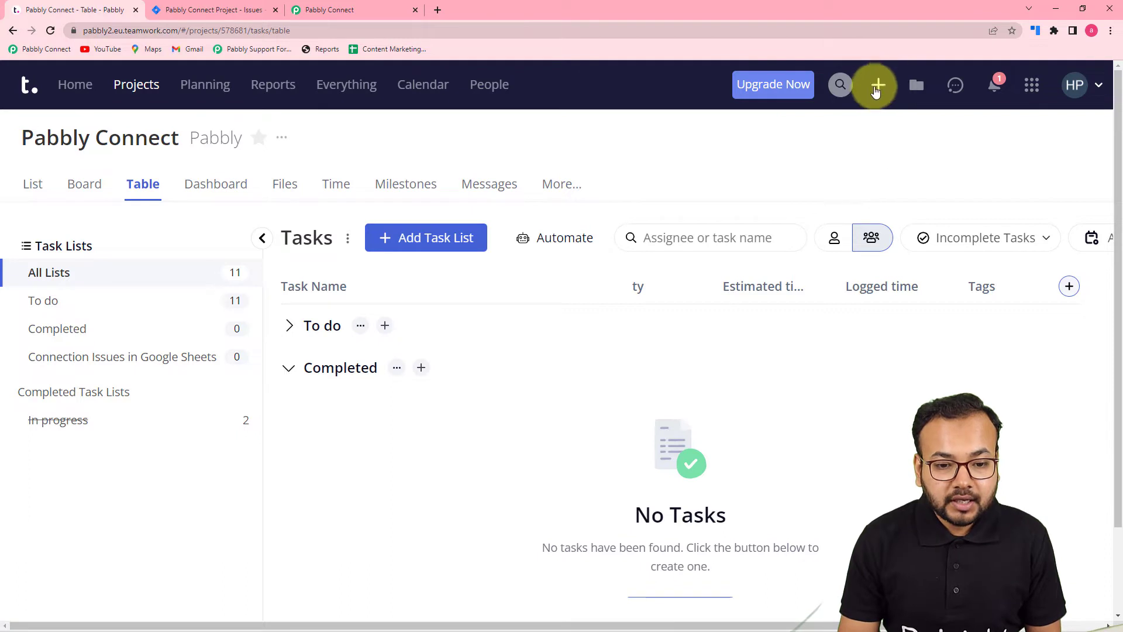
click(872, 86)
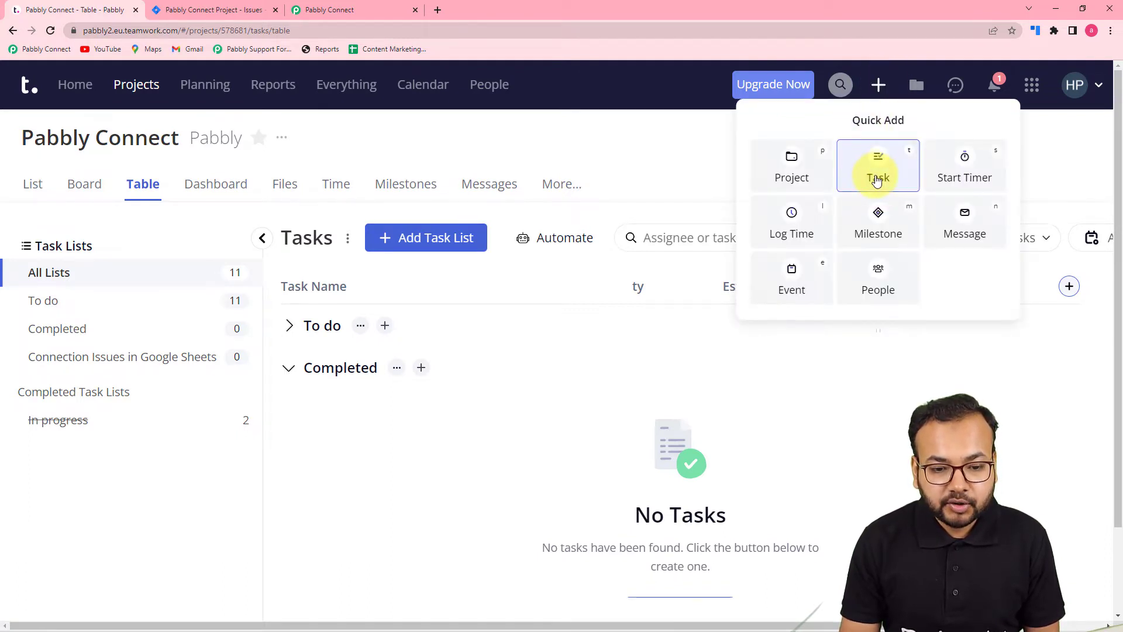
click(877, 180)
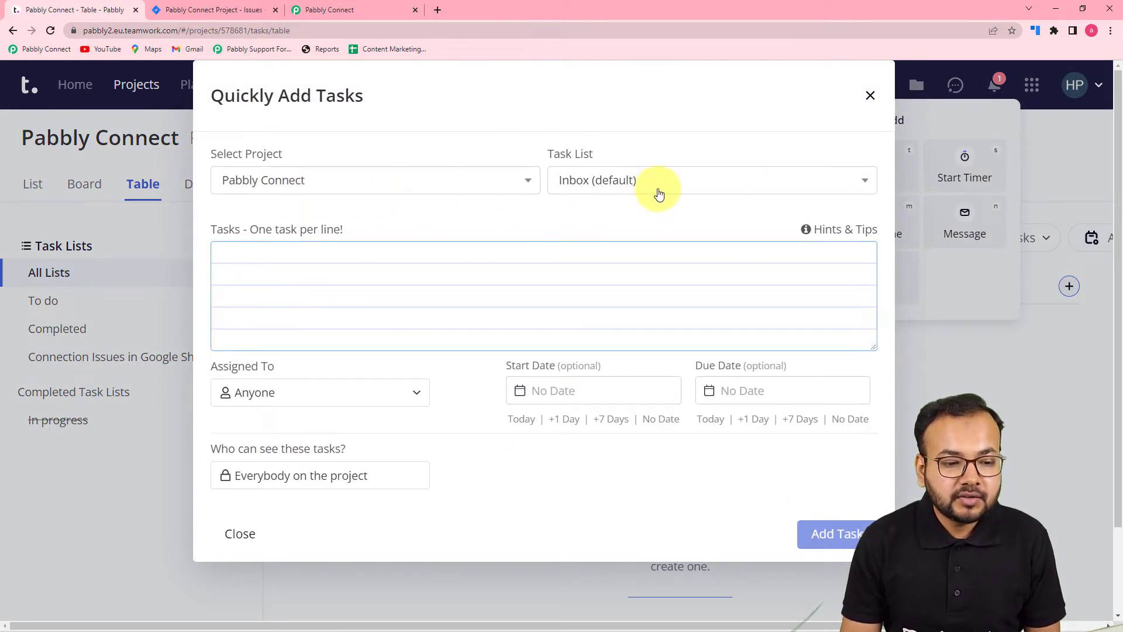
- Set the new task's list to To do and name it "New Integration Required between Jira and Teamwork"
click(688, 183)
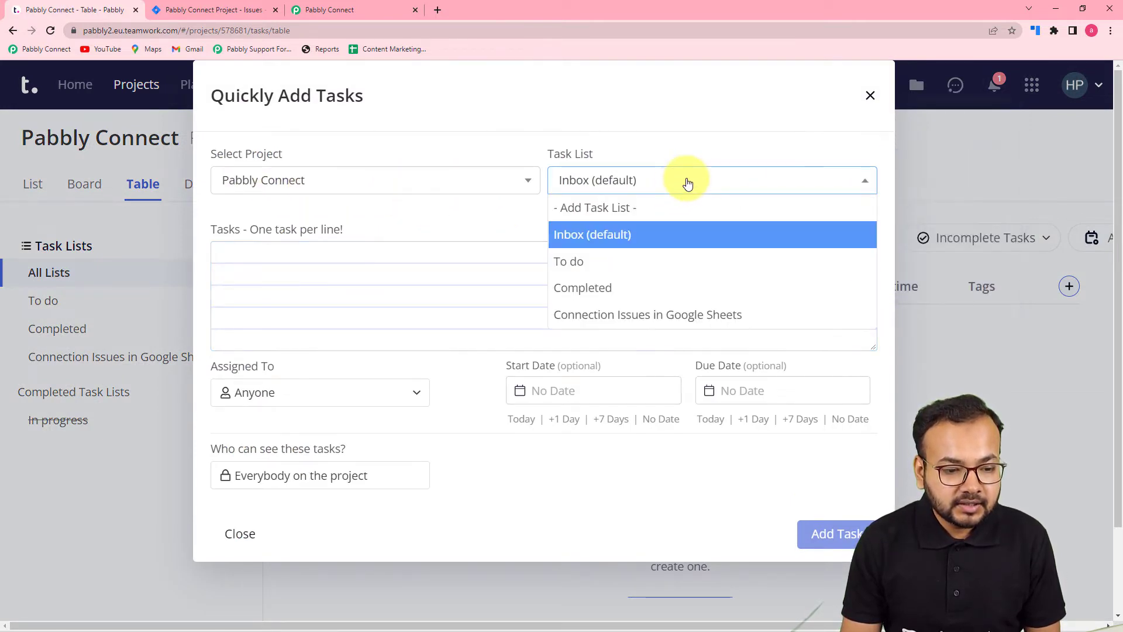
click(601, 261)
click(588, 258)
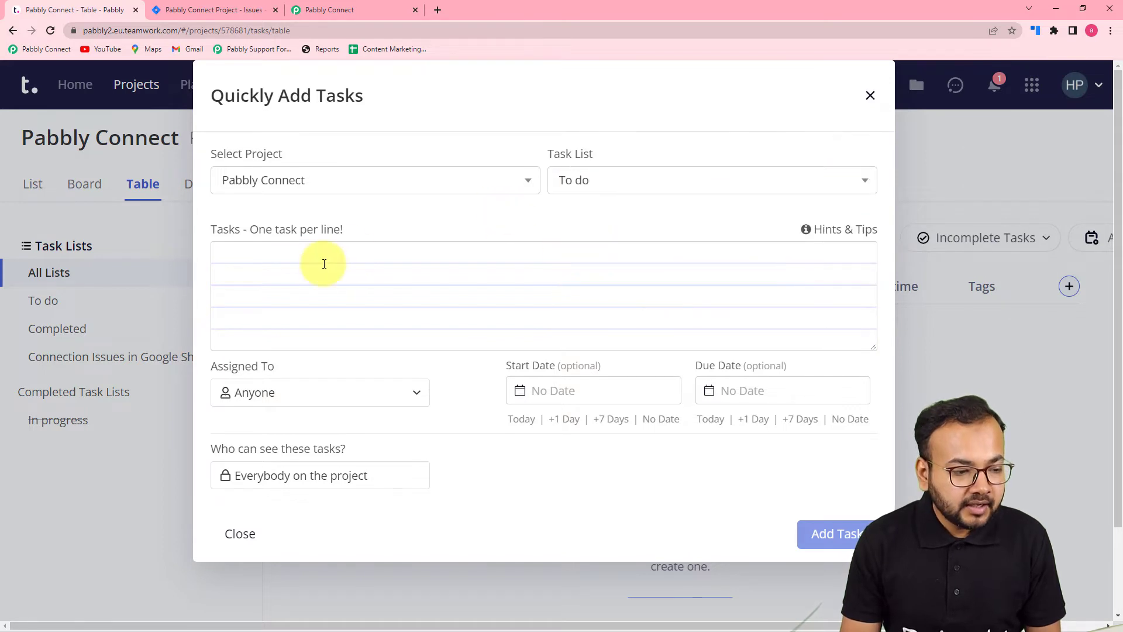
click(377, 253)
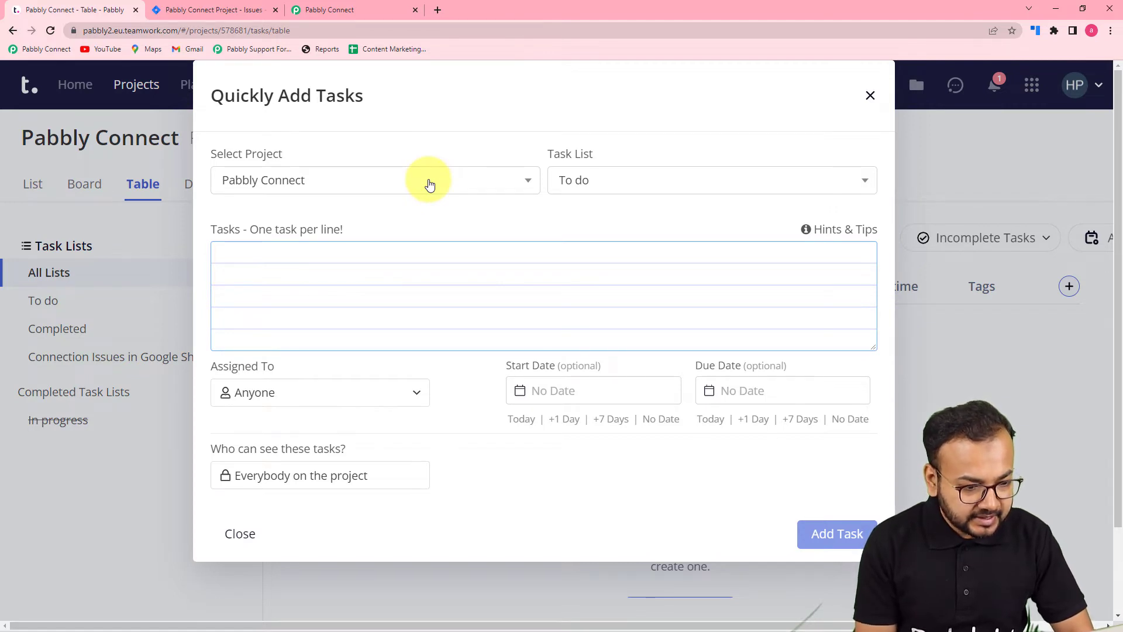
text(Ne)
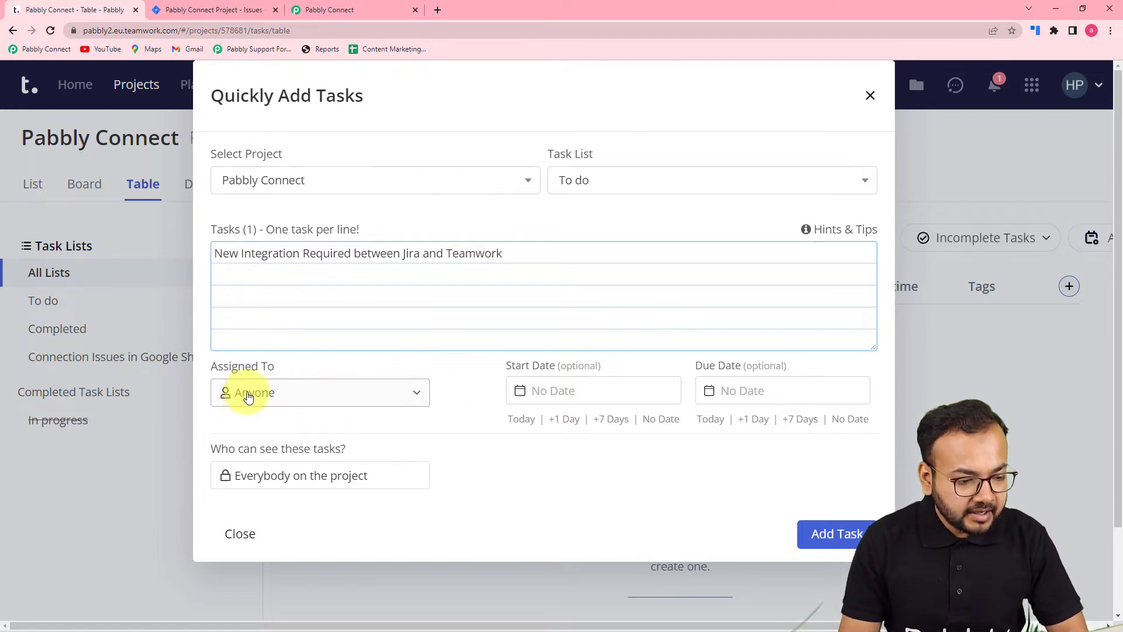
- Assign the task to the other Pabbly team member, with start date 18/04/2022 and due date 19/04/2022
click(308, 405)
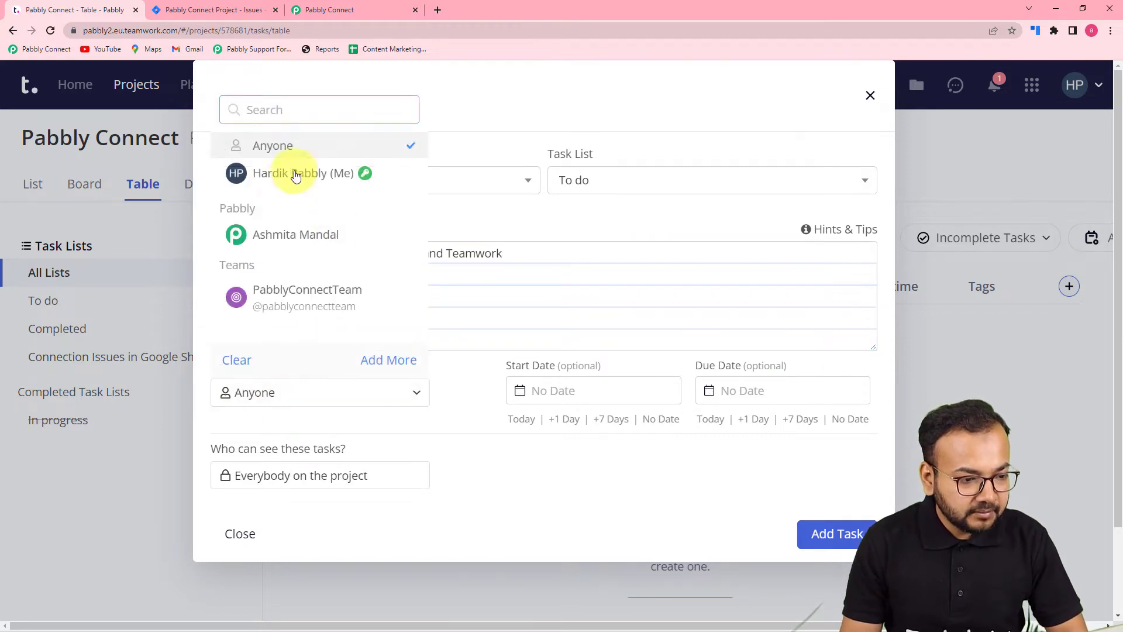
click(273, 239)
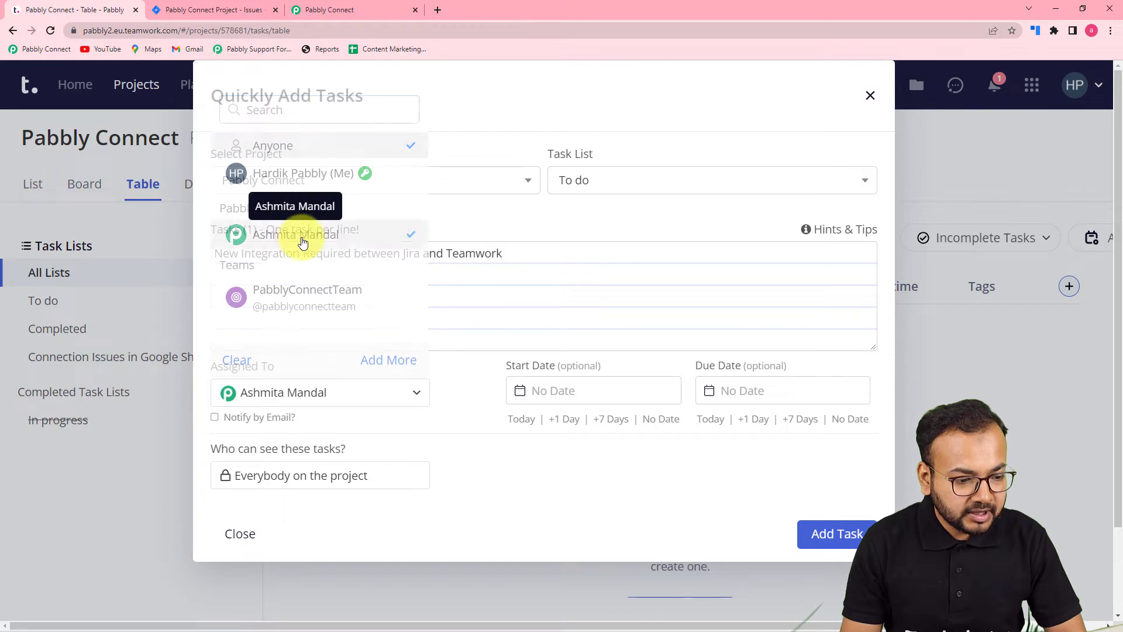
click(584, 389)
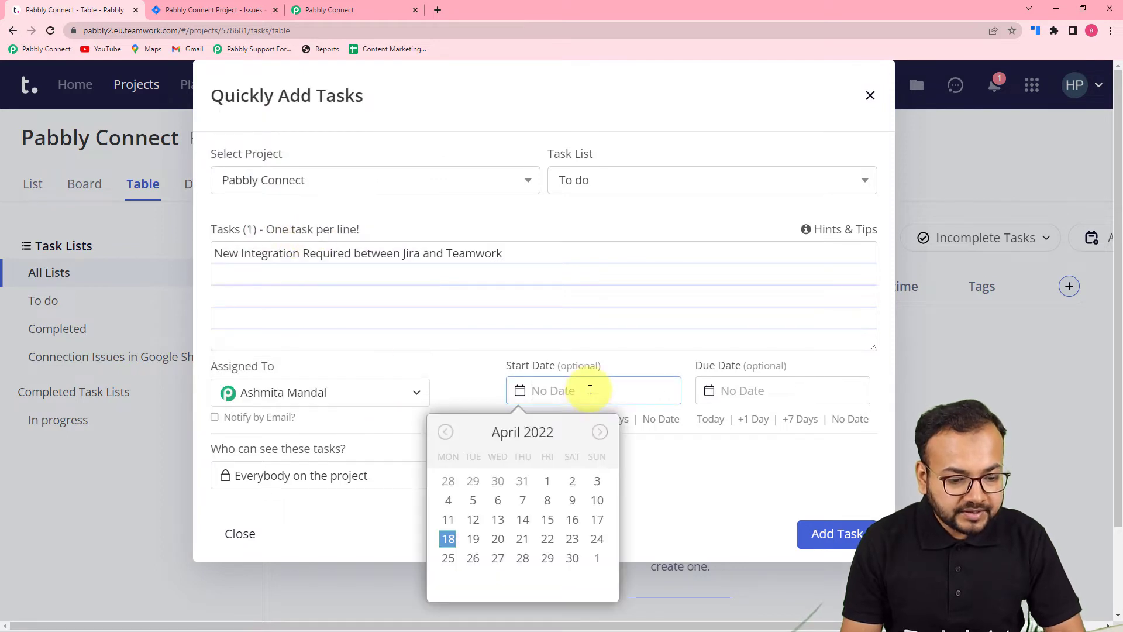
click(448, 538)
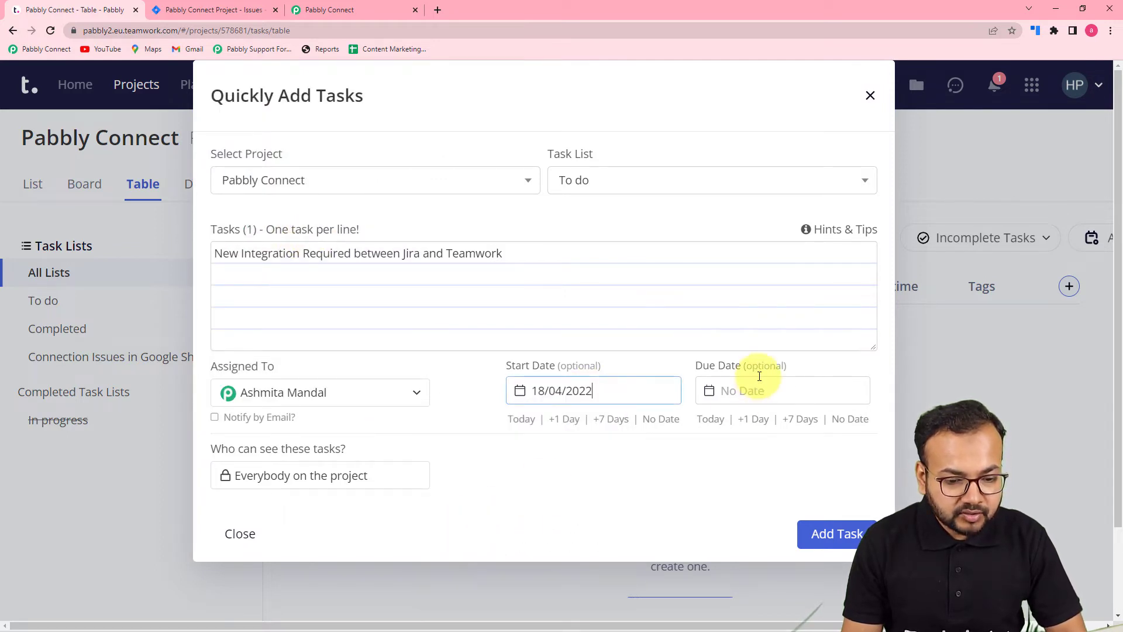
click(736, 393)
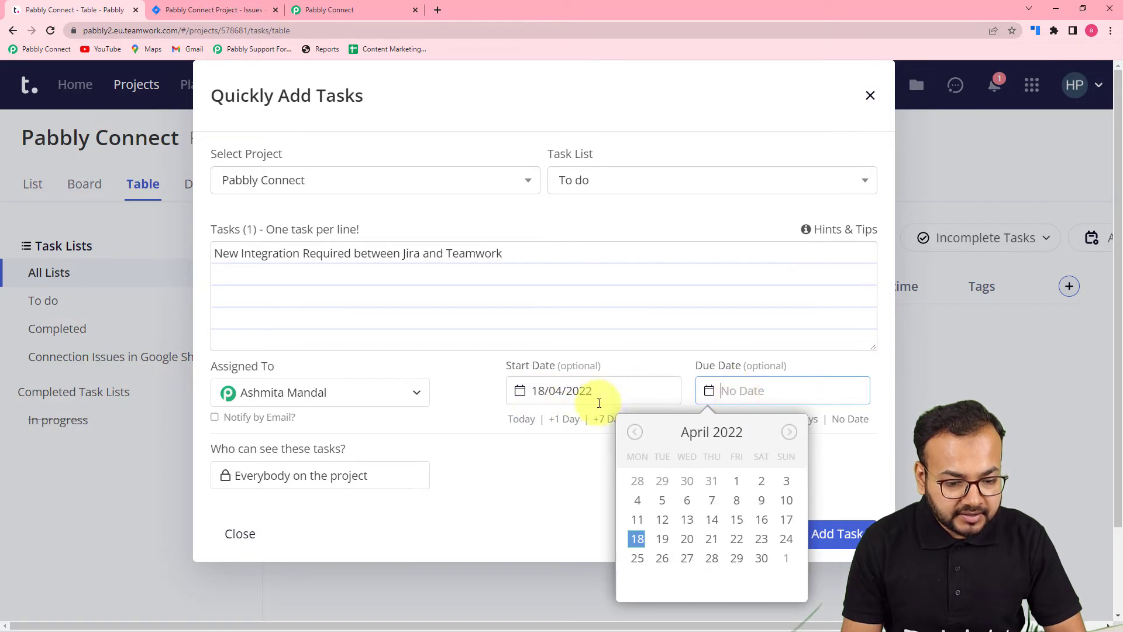
click(662, 539)
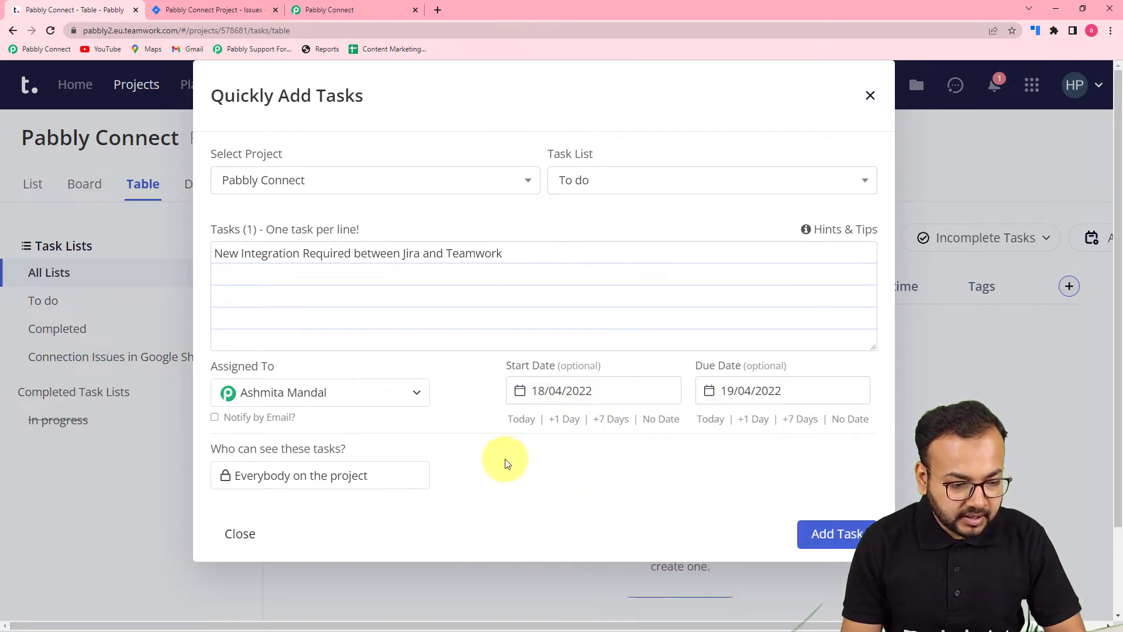
- Restrict the task's privacy to your own user instead of everybody on the project, and add the task
scroll(483, 458, down, 2)
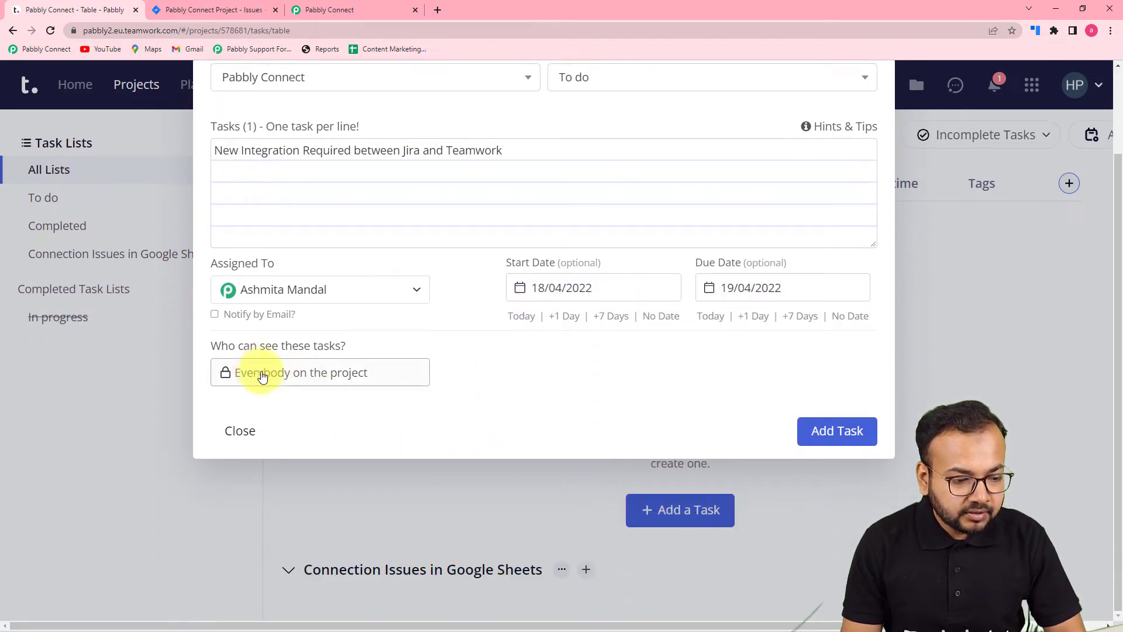
click(310, 374)
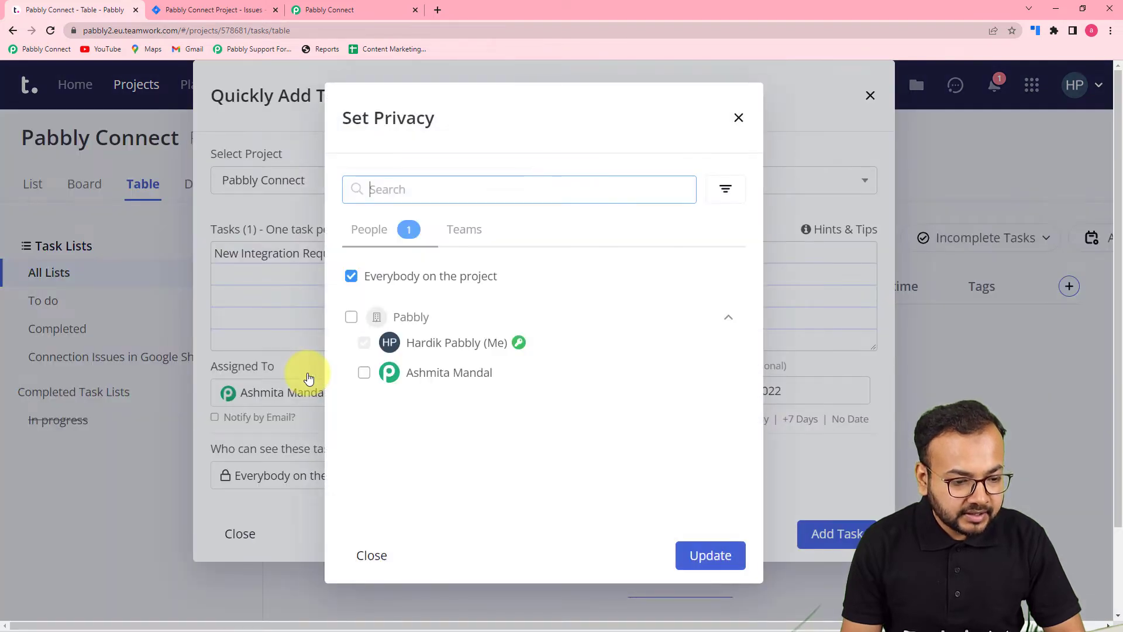
click(436, 344)
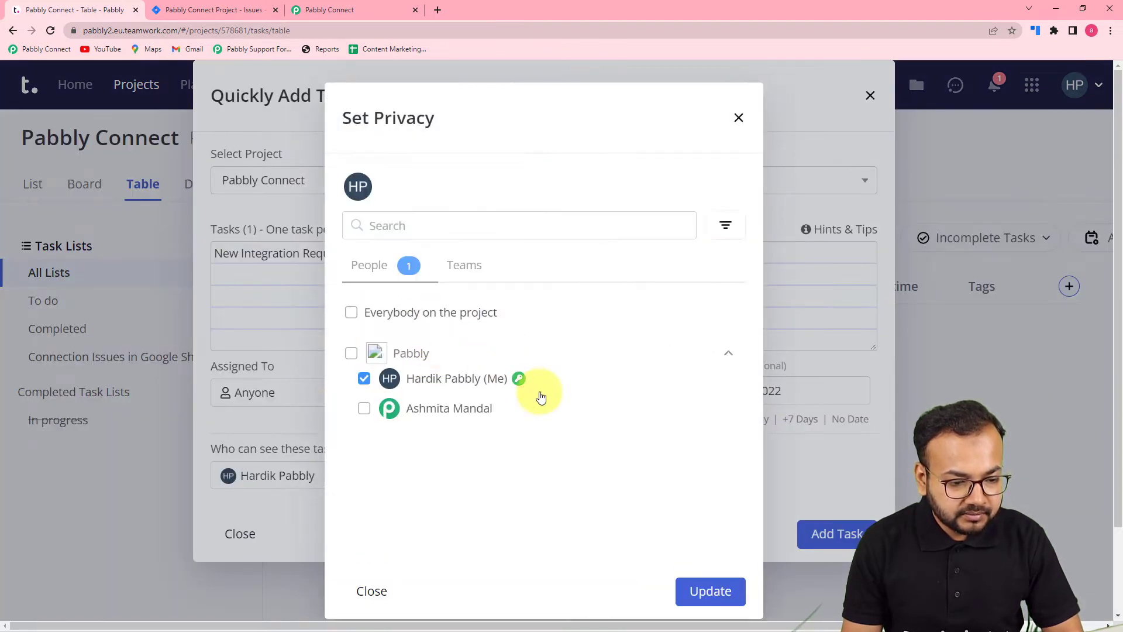
click(691, 591)
scroll(566, 472, down, 1)
scroll(566, 478, down, 1)
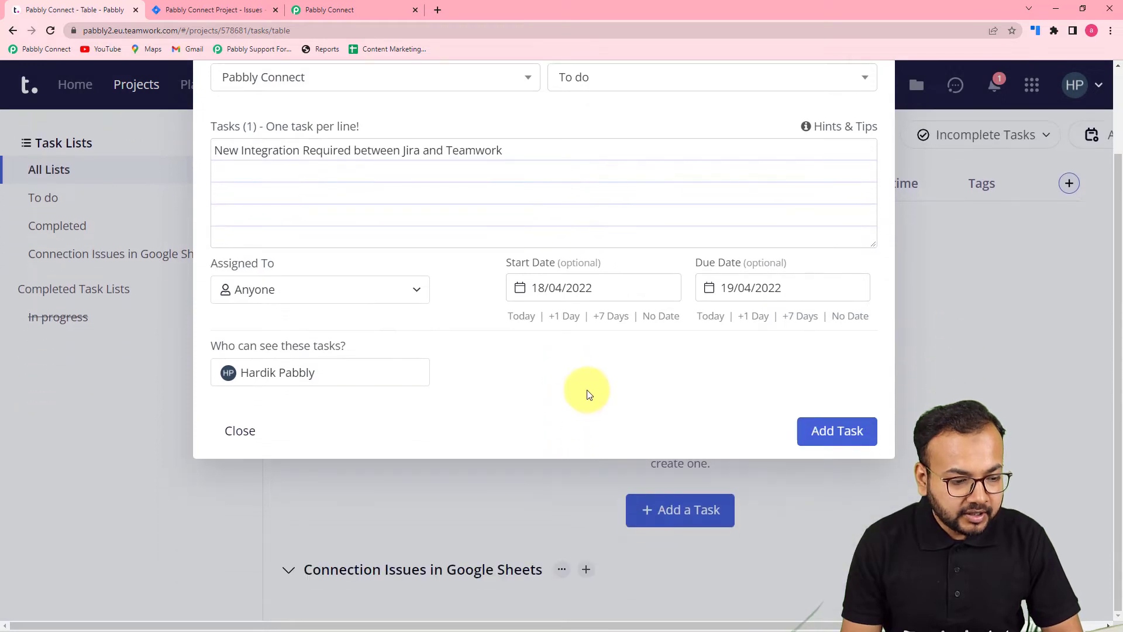
click(823, 437)
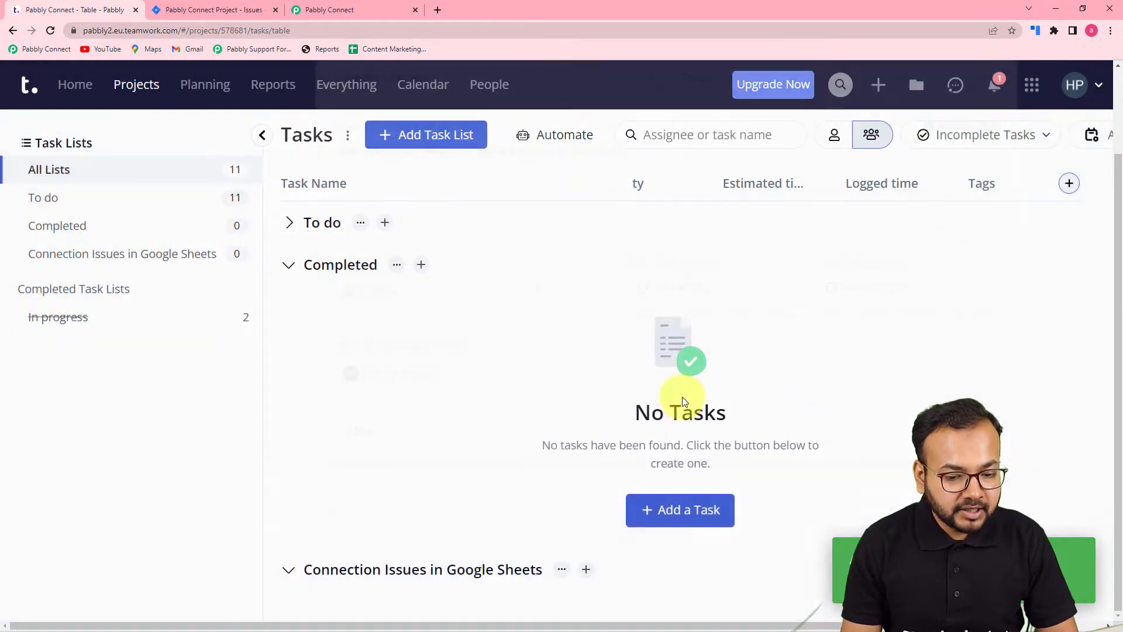
- Open the To do task list and look for the newly added integration task
click(321, 223)
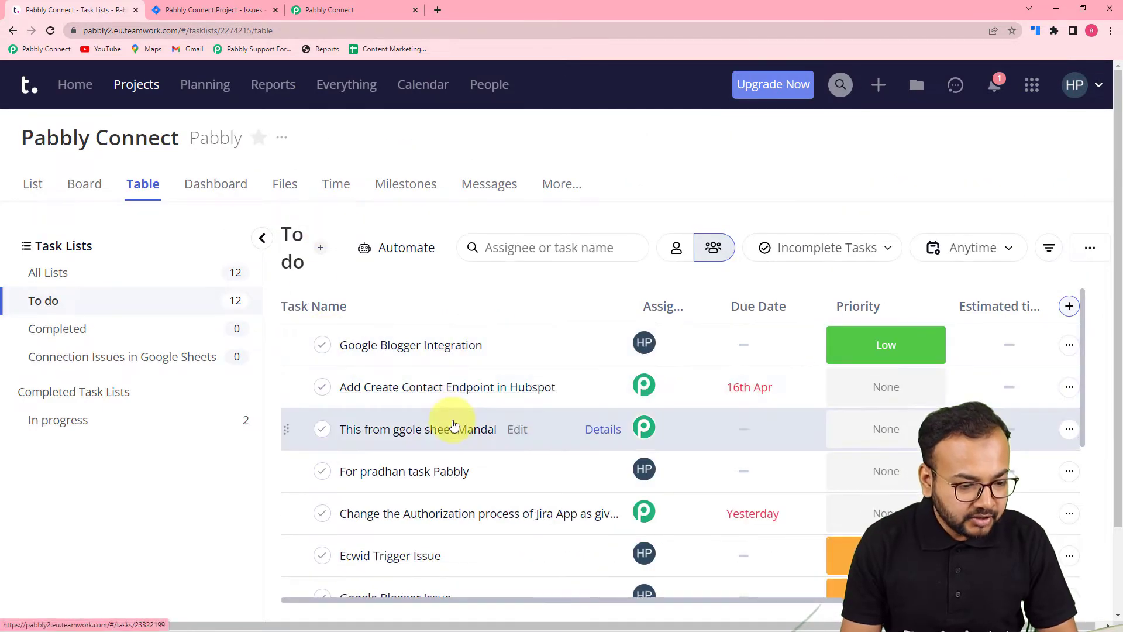
scroll(446, 398, down, 1)
scroll(446, 402, down, 3)
scroll(446, 403, up, 4)
scroll(446, 402, down, 1)
scroll(443, 401, up, 1)
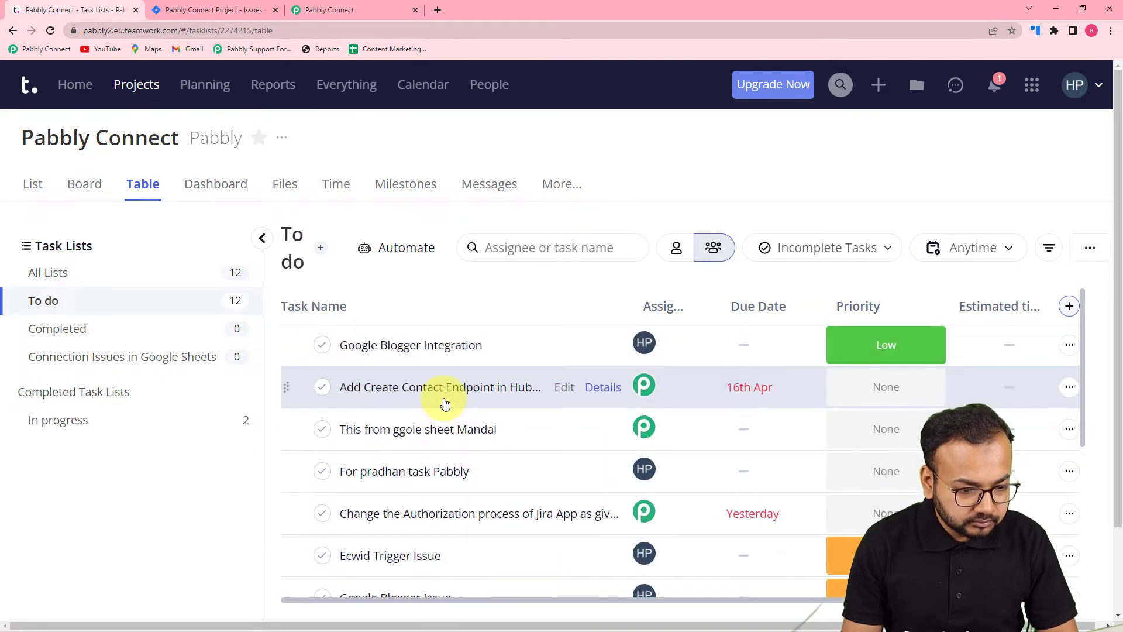
scroll(445, 403, down, 5)
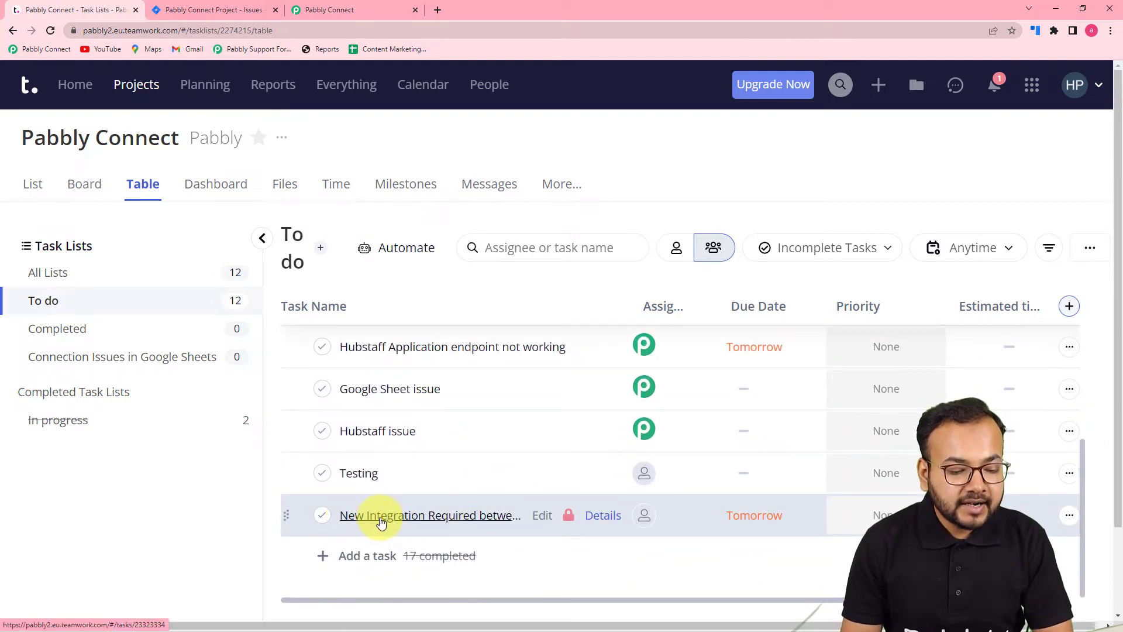
mouse_move(570, 518)
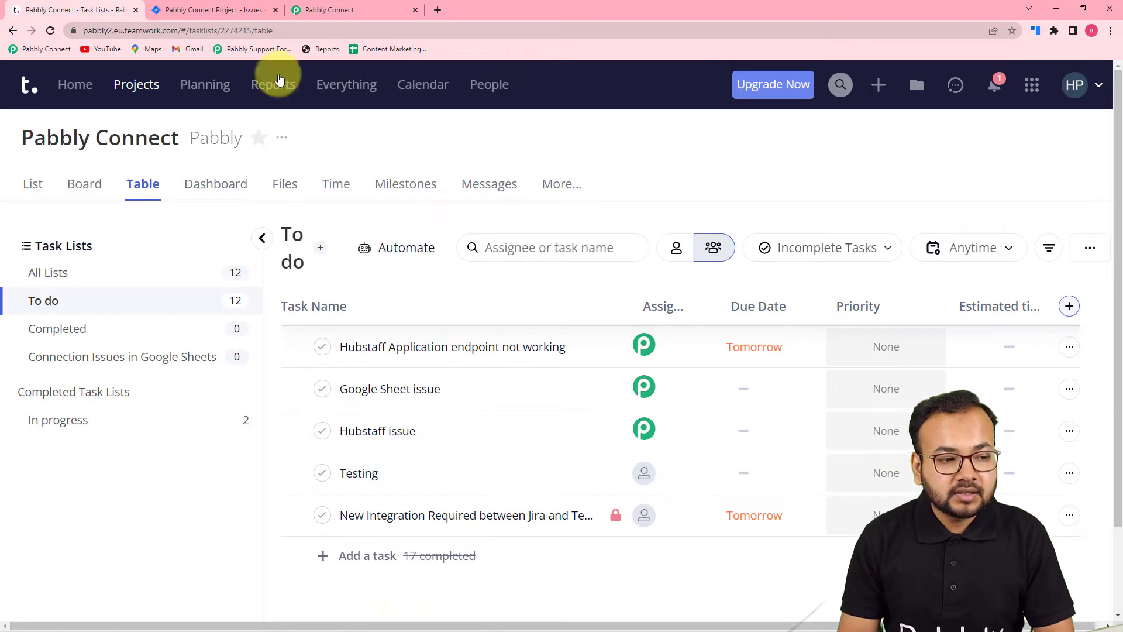
- Switch to the Pabbly Connect workflow and examine the received webhook response, including the task name, dates and task list fields
click(338, 12)
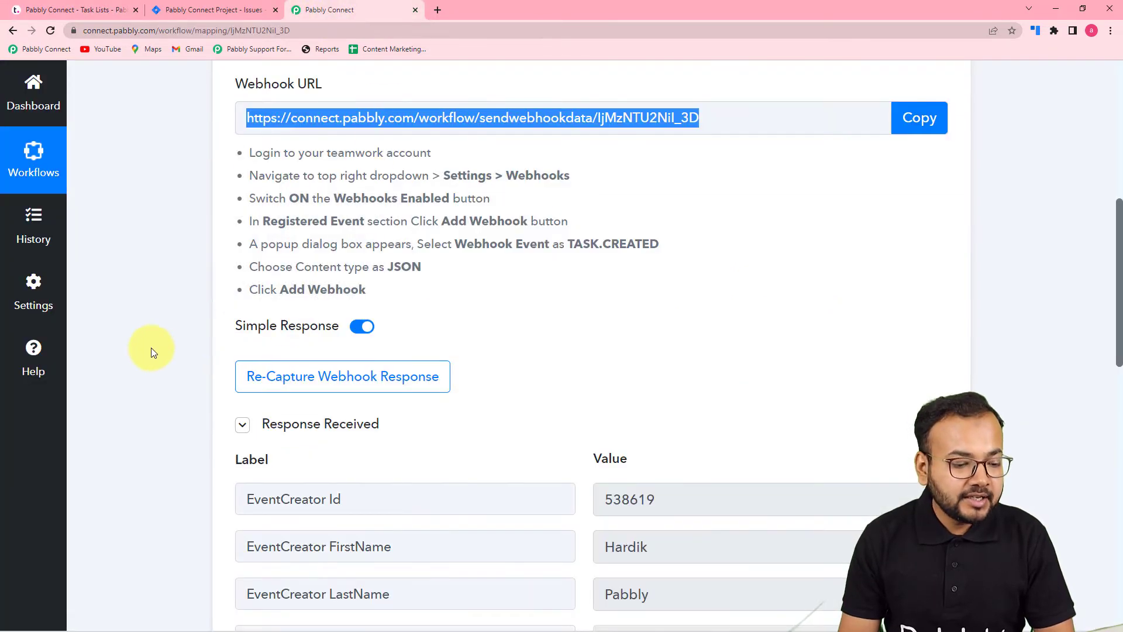
scroll(151, 347, down, 5)
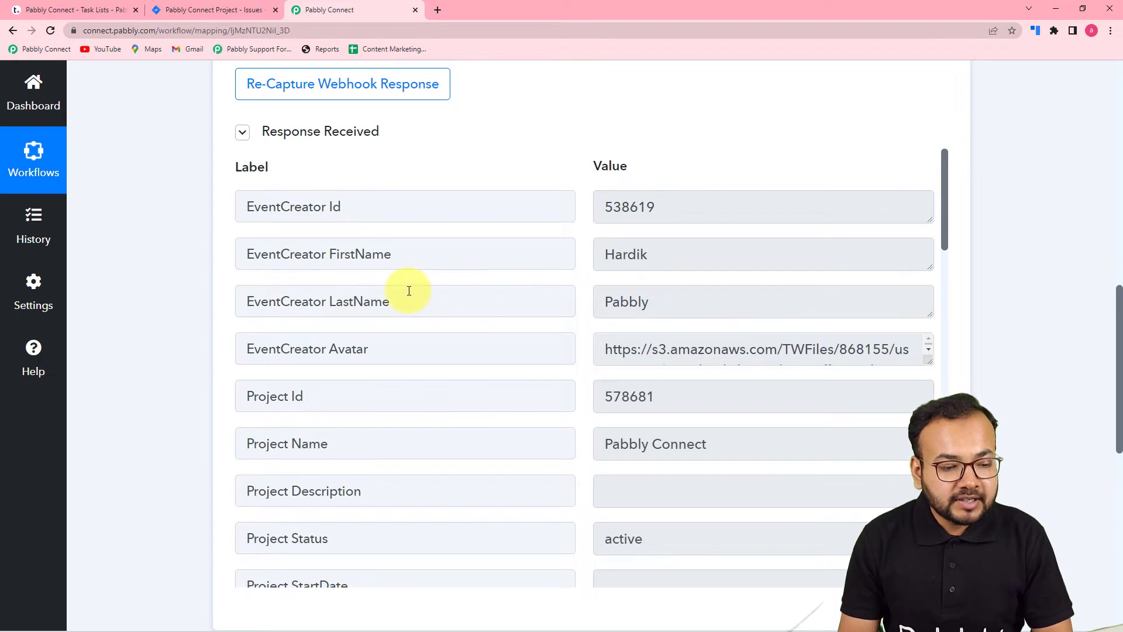
scroll(407, 287, down, 1)
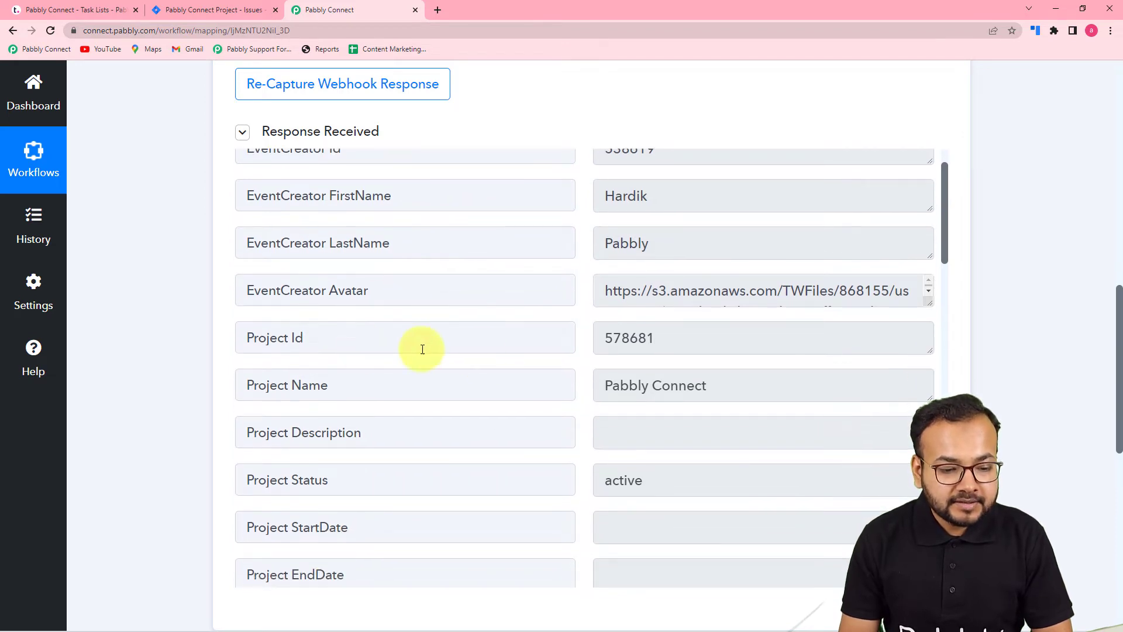
scroll(472, 351, down, 2)
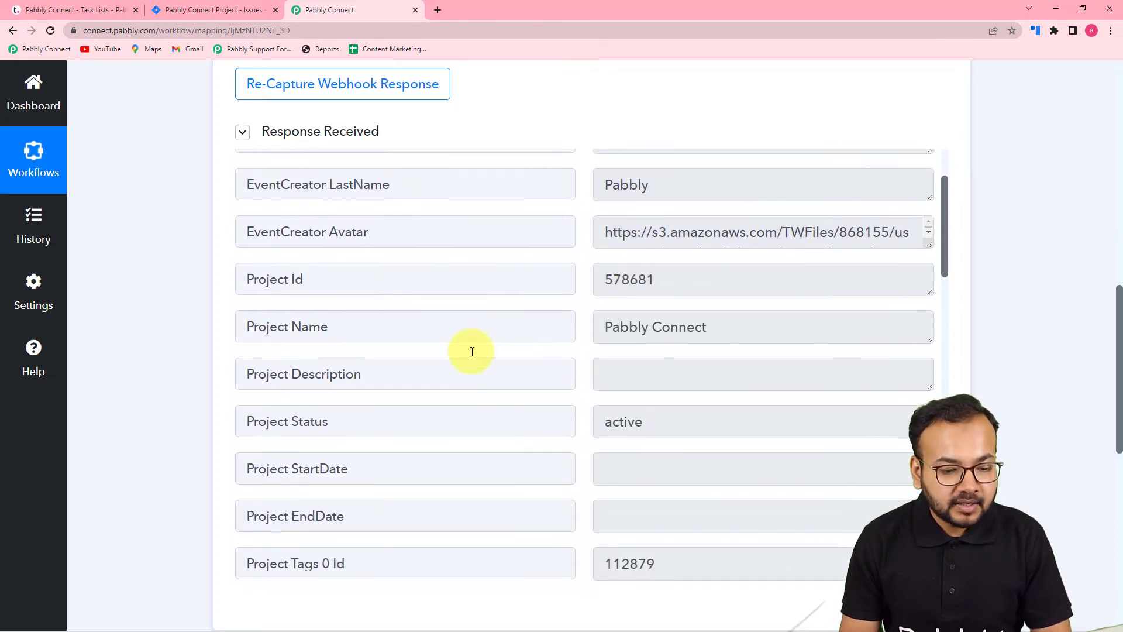
scroll(476, 351, down, 4)
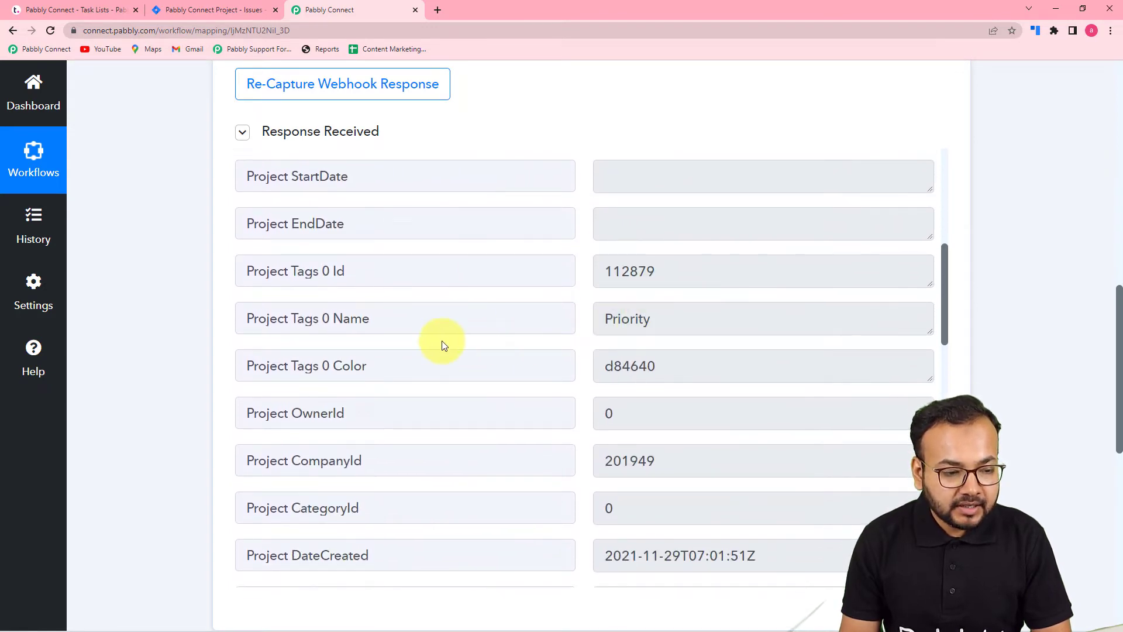
scroll(441, 344, down, 4)
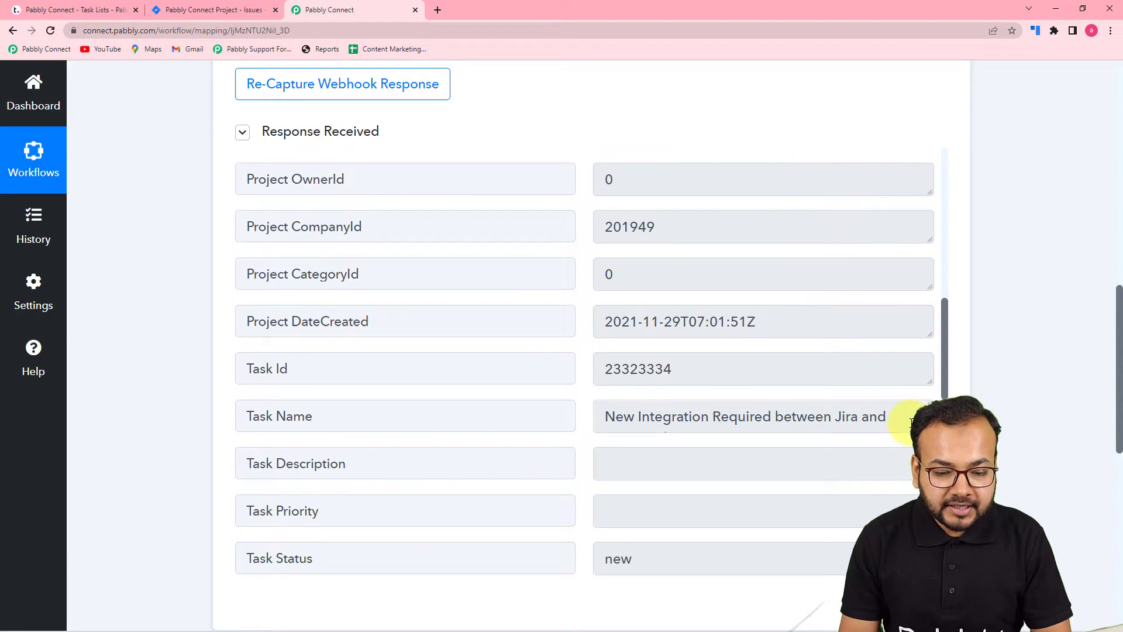
drag(929, 429, 929, 468)
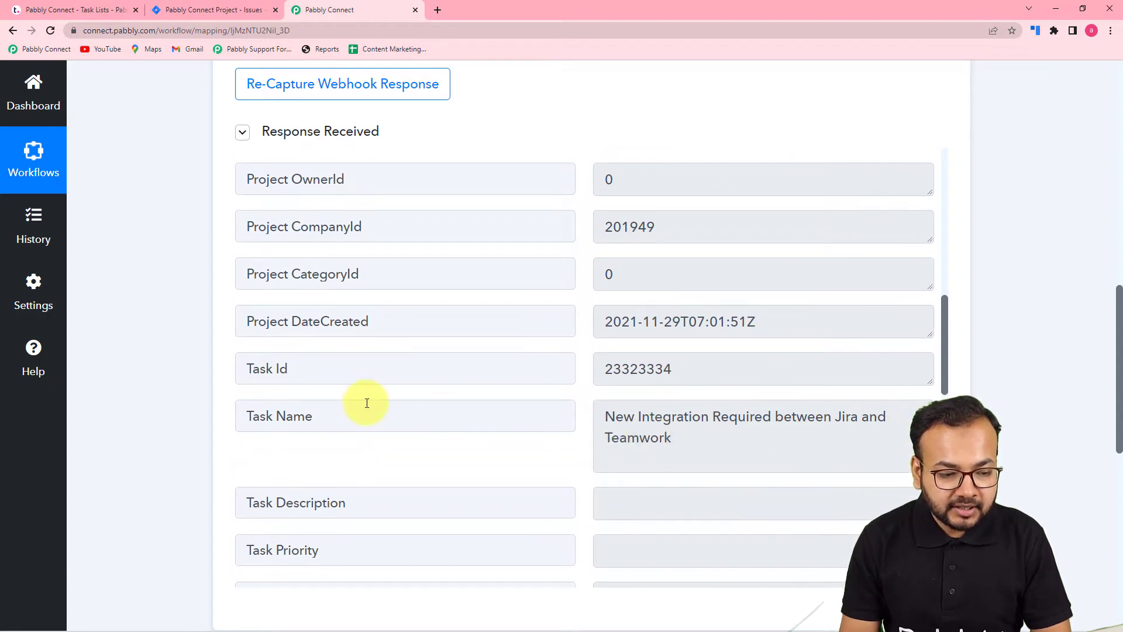
scroll(398, 410, down, 4)
scroll(360, 401, up, 4)
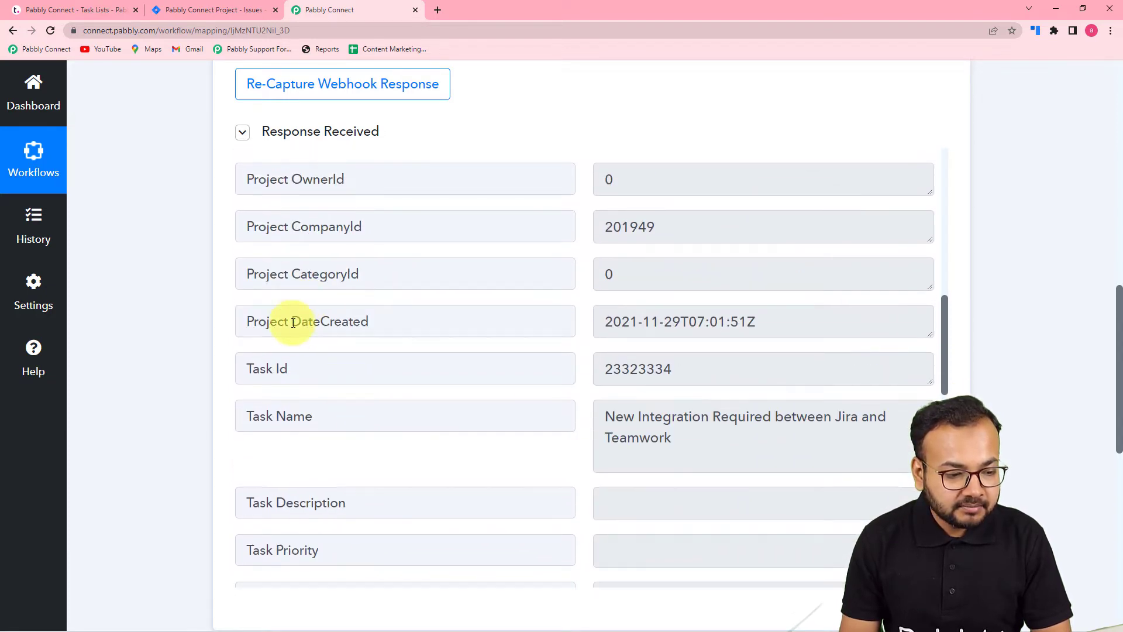
scroll(417, 355, down, 1)
scroll(417, 356, down, 7)
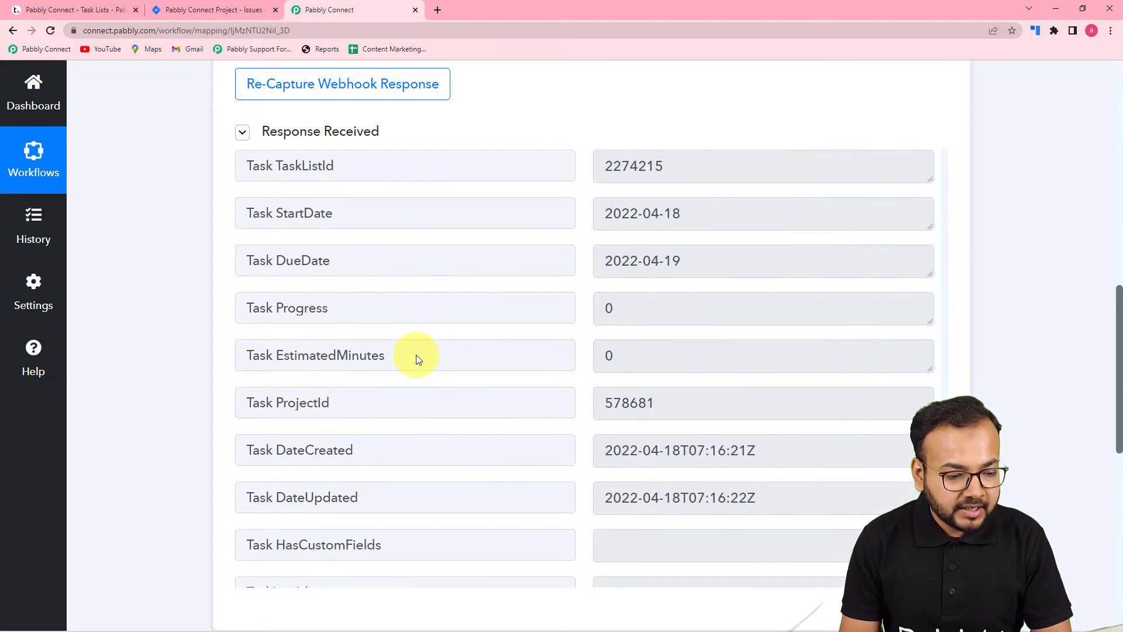
scroll(389, 401, down, 5)
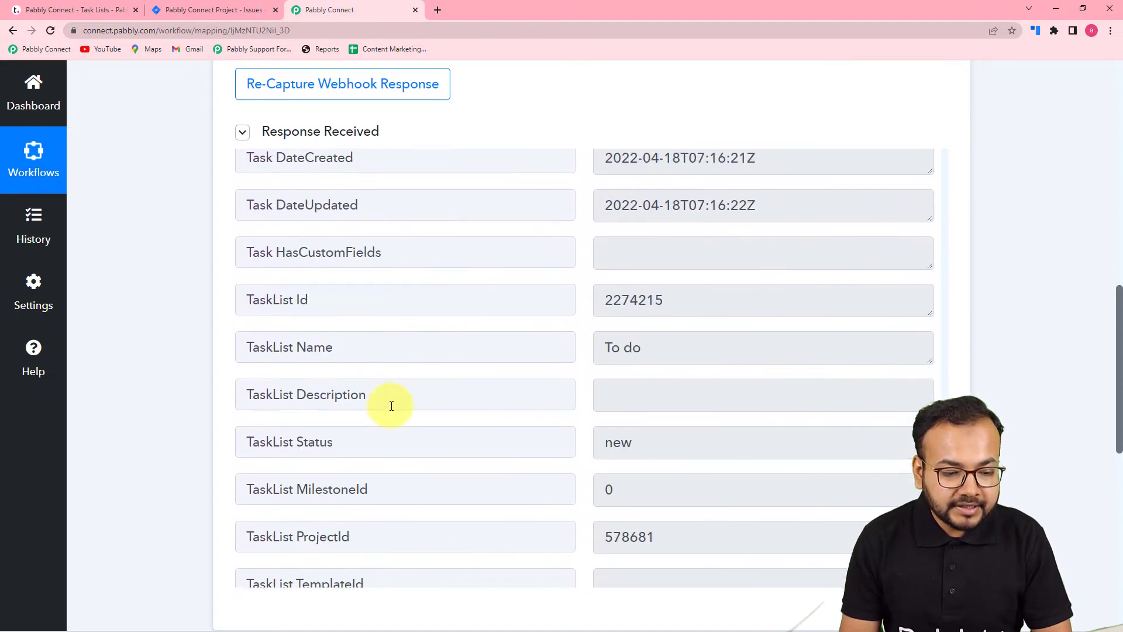
- Review the remaining task list fields at the end of the received webhook response
scroll(486, 414, down, 1)
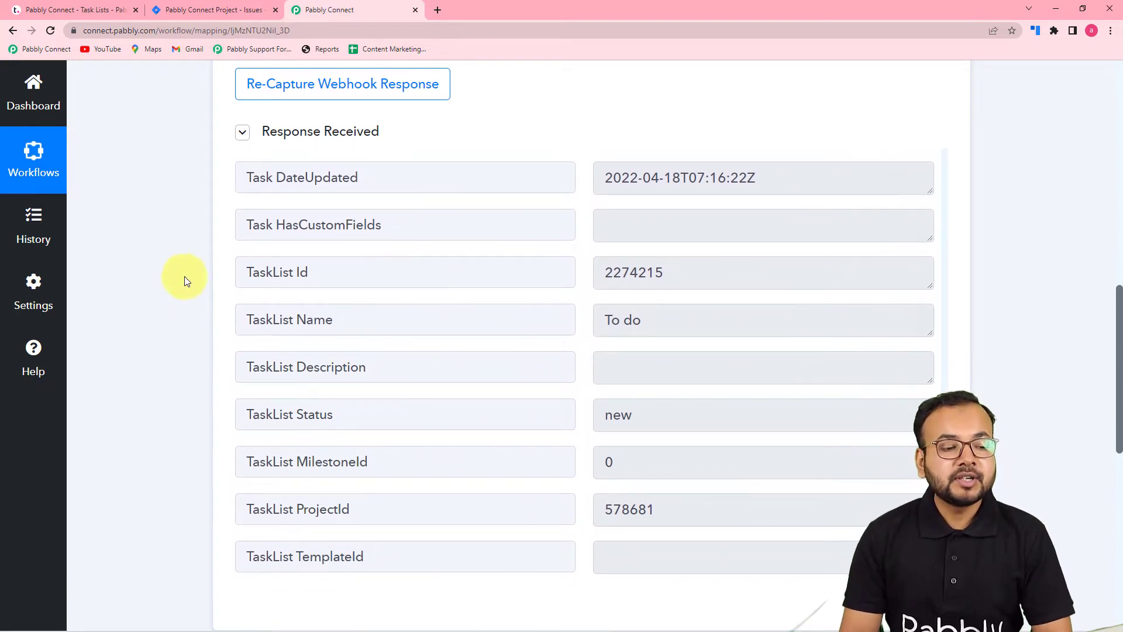
scroll(174, 263, down, 4)
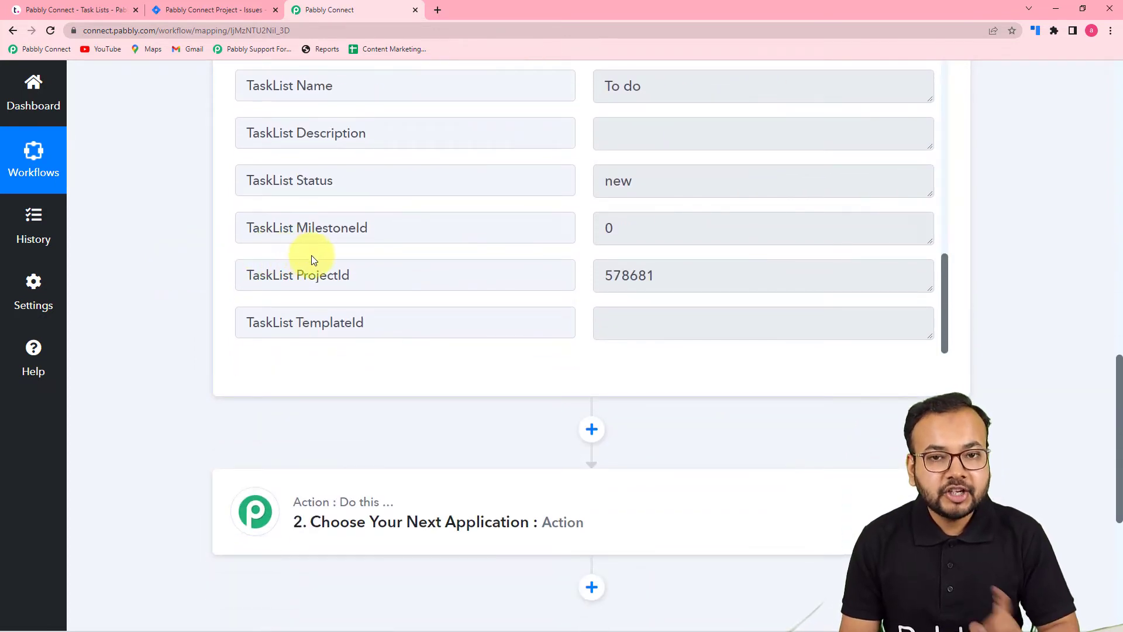
scroll(138, 221, down, 1)
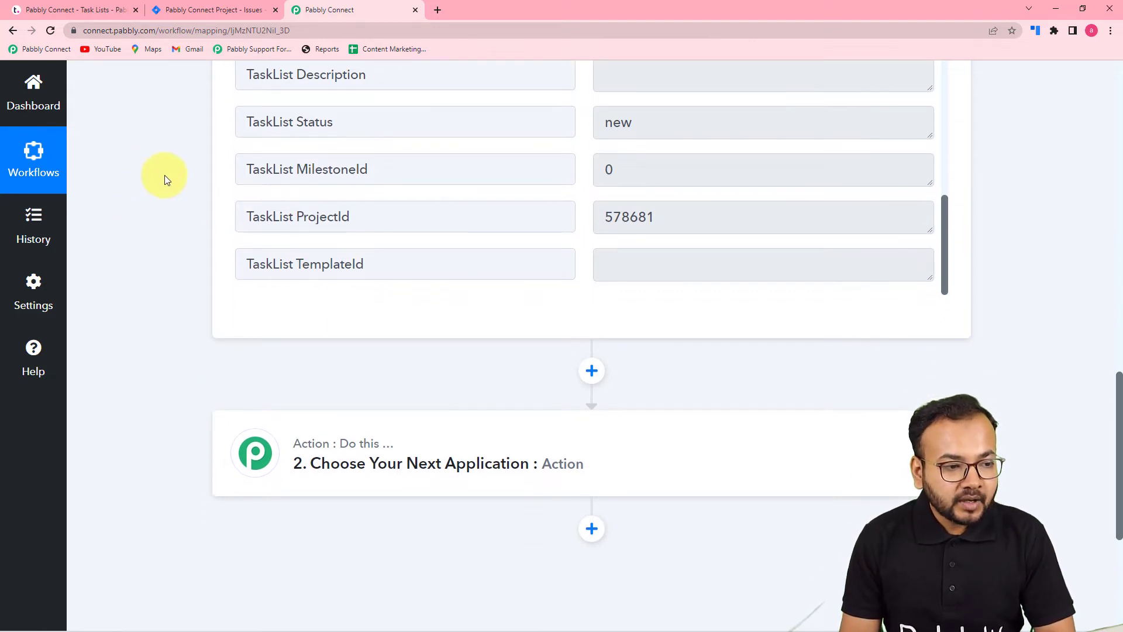
scroll(164, 175, up, 1)
- Switch to Teamwork and compare its active projects list with the recent projects in Jira
click(103, 13)
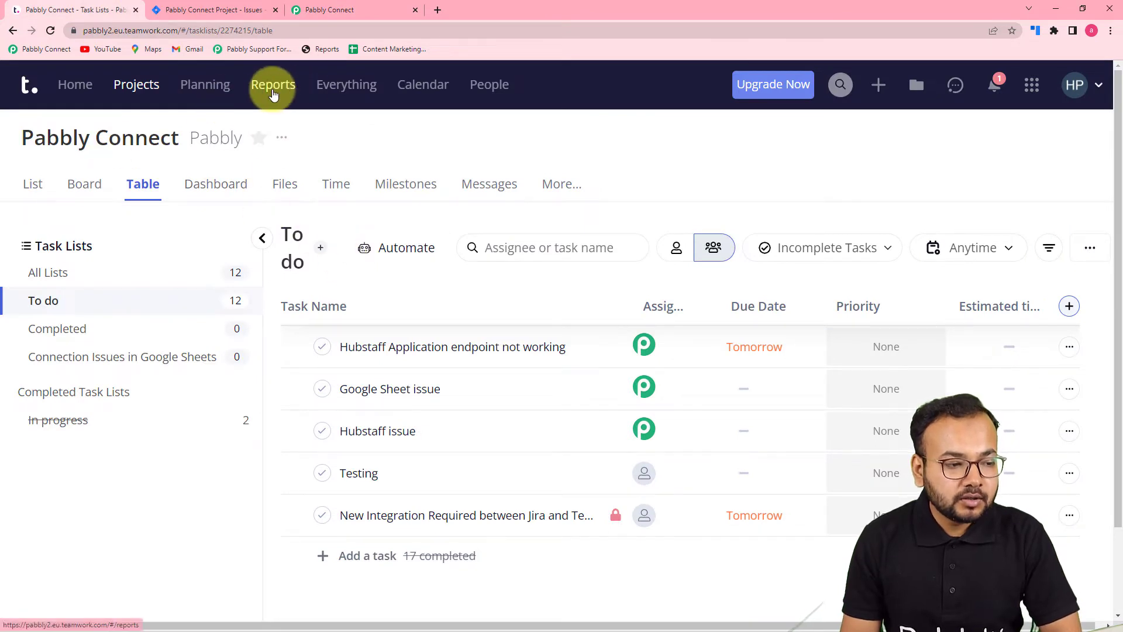
click(136, 88)
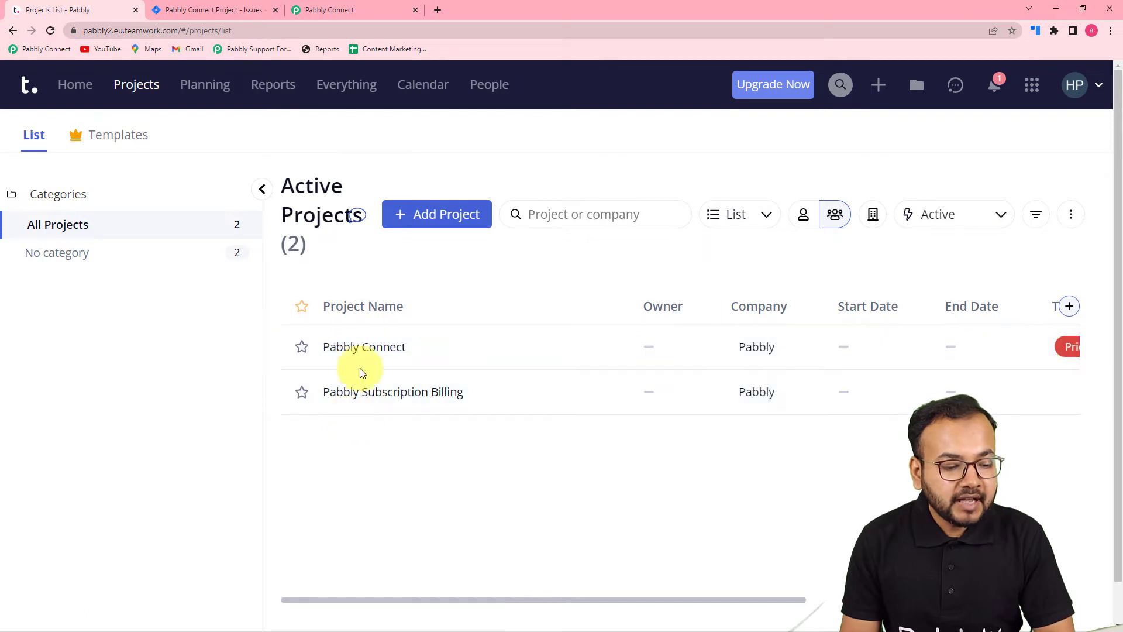
click(216, 12)
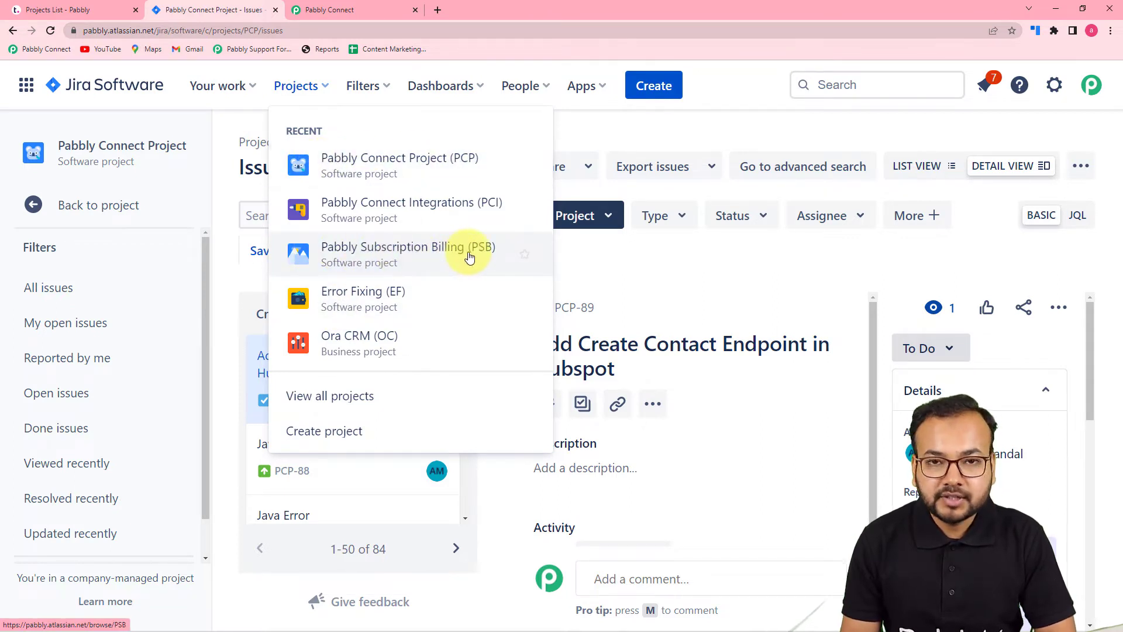
click(91, 8)
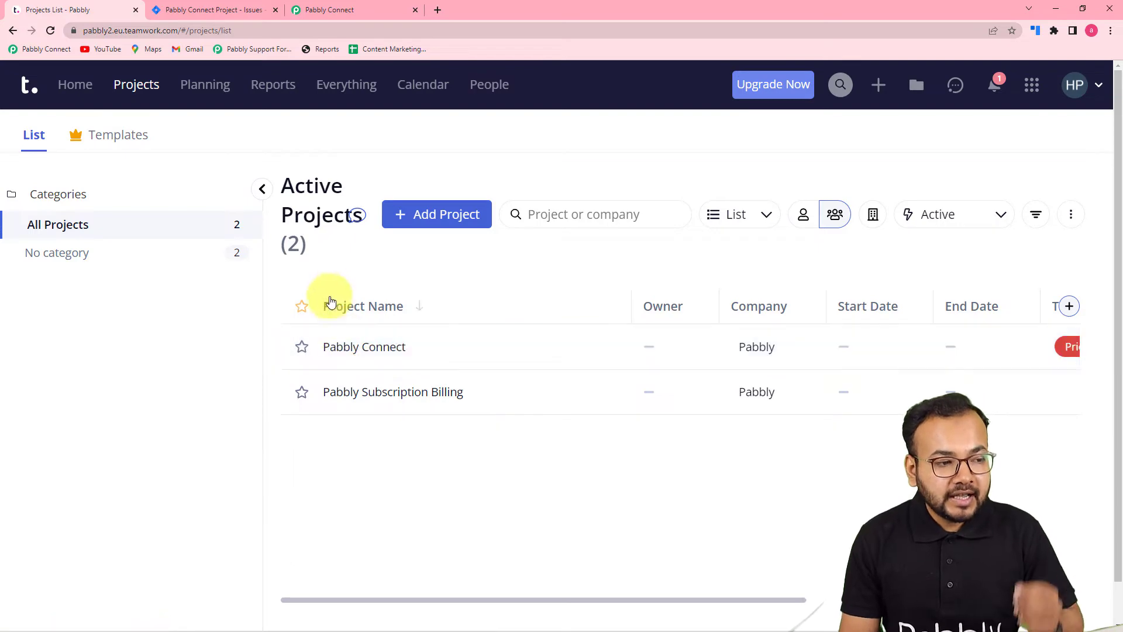
click(207, 13)
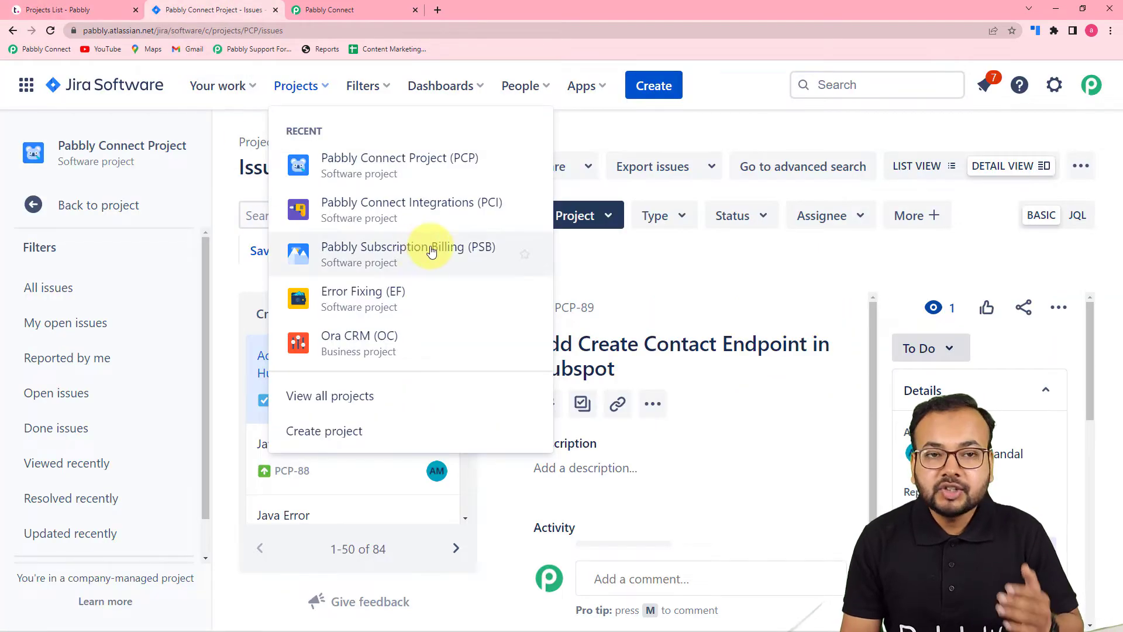
- Switch back to the Pabbly Connect workflow and choose Router as the app for the second step
click(317, 9)
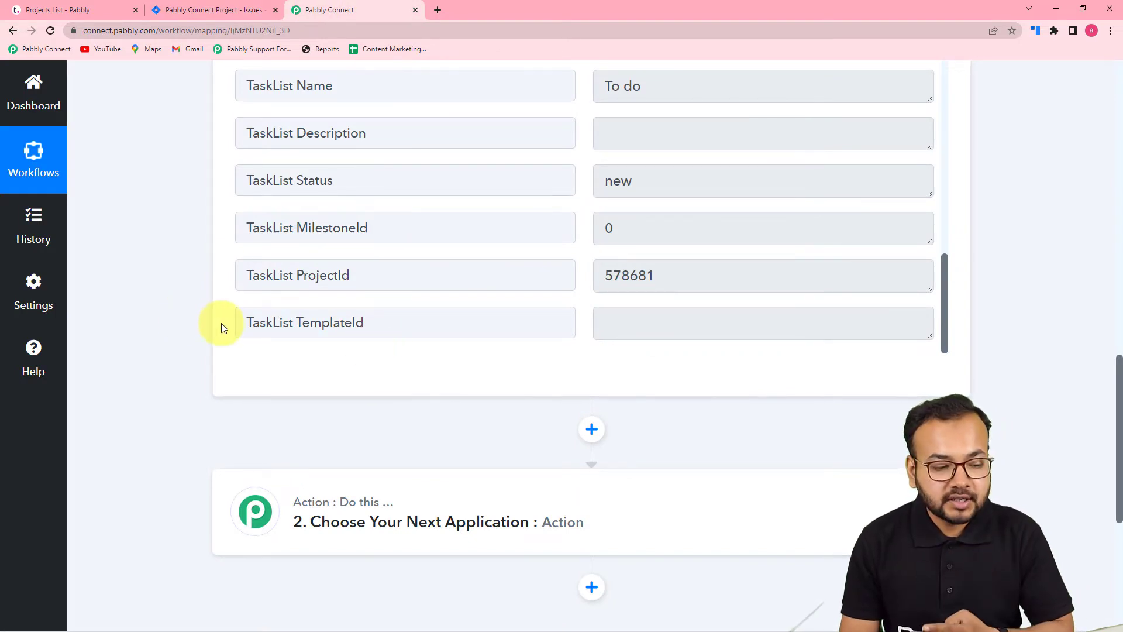
scroll(216, 326, down, 3)
click(375, 349)
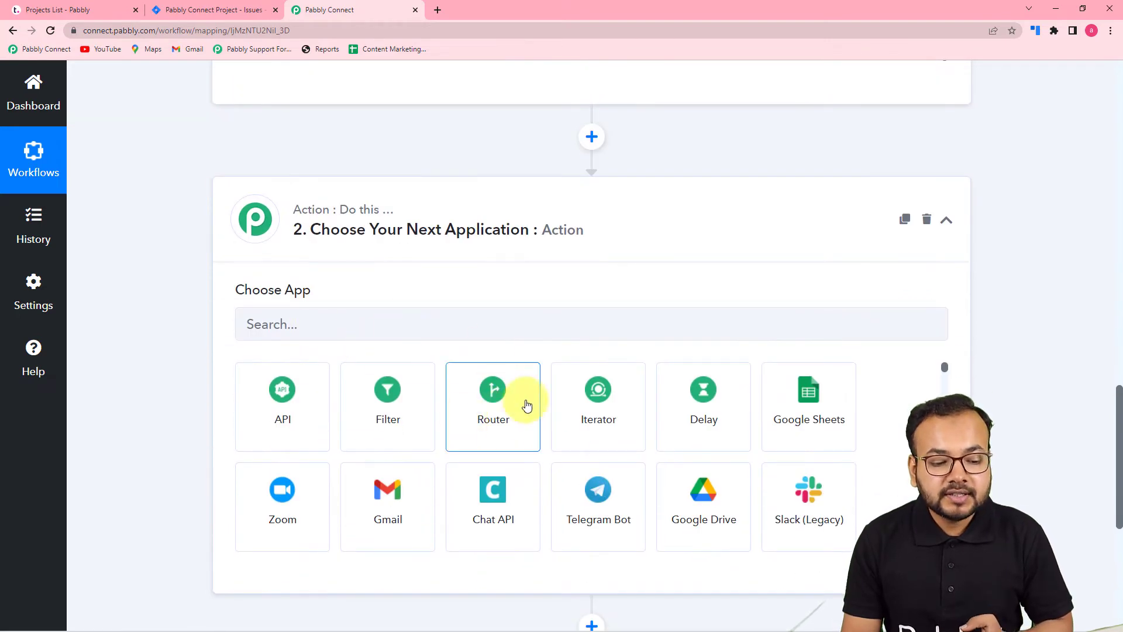
click(465, 414)
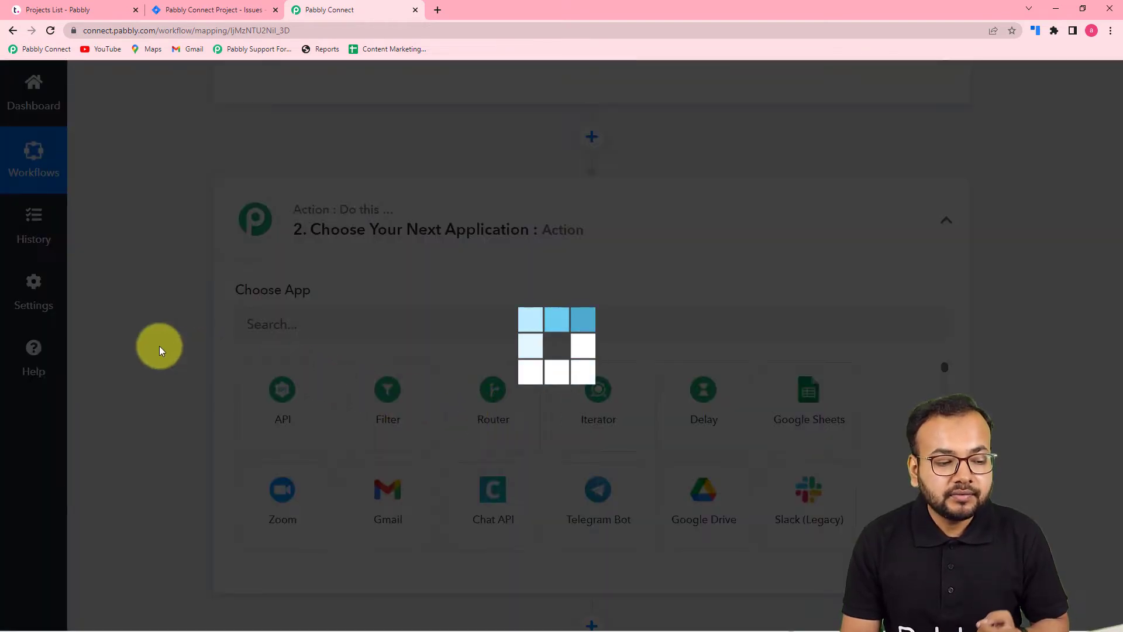
scroll(159, 346, down, 2)
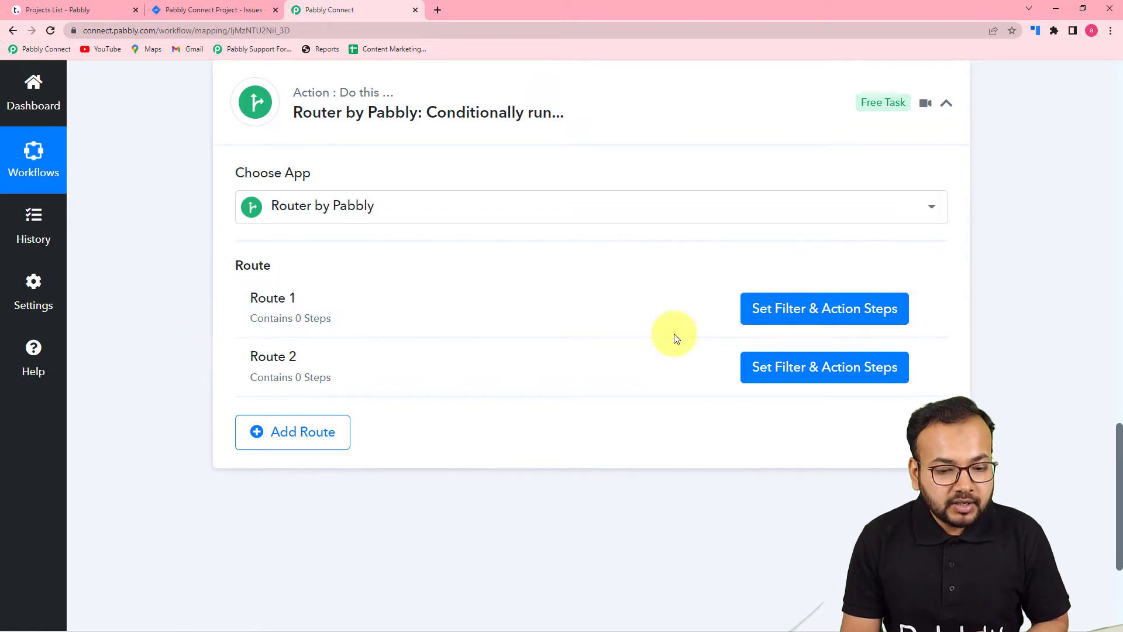
- Rename Route 1 of the router as Pabbly Connect
click(925, 309)
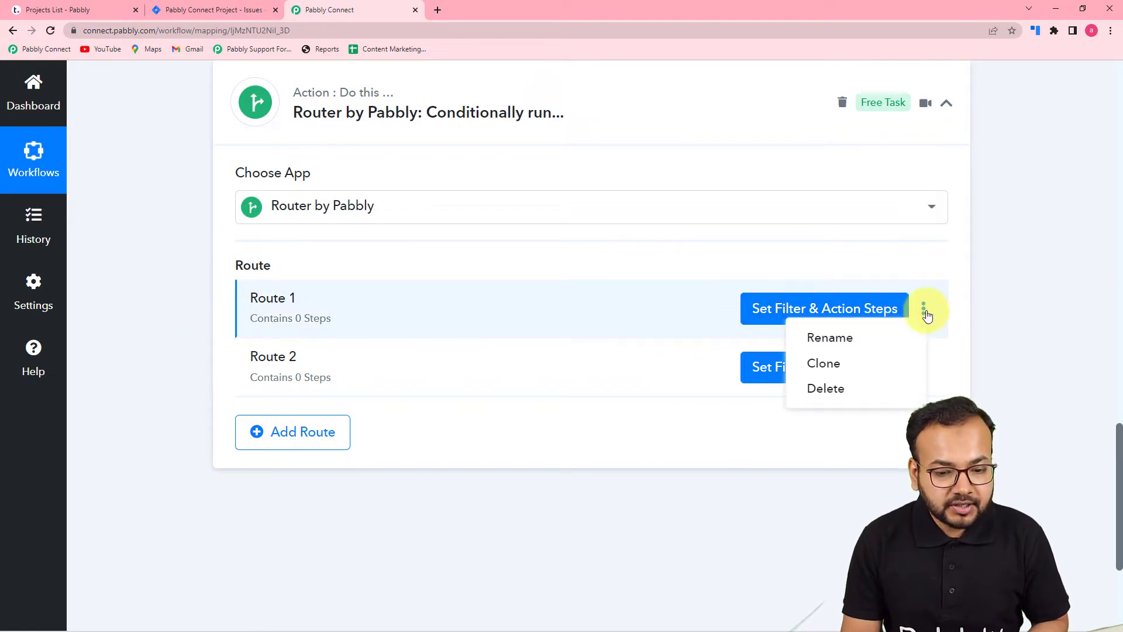
click(836, 339)
key(BackSpace)
key(BackSpace)
key(BackSpace)
key(BackSpace)
key(BackSpace)
key(BackSpace)
key(BackSpace)
text(Pa)
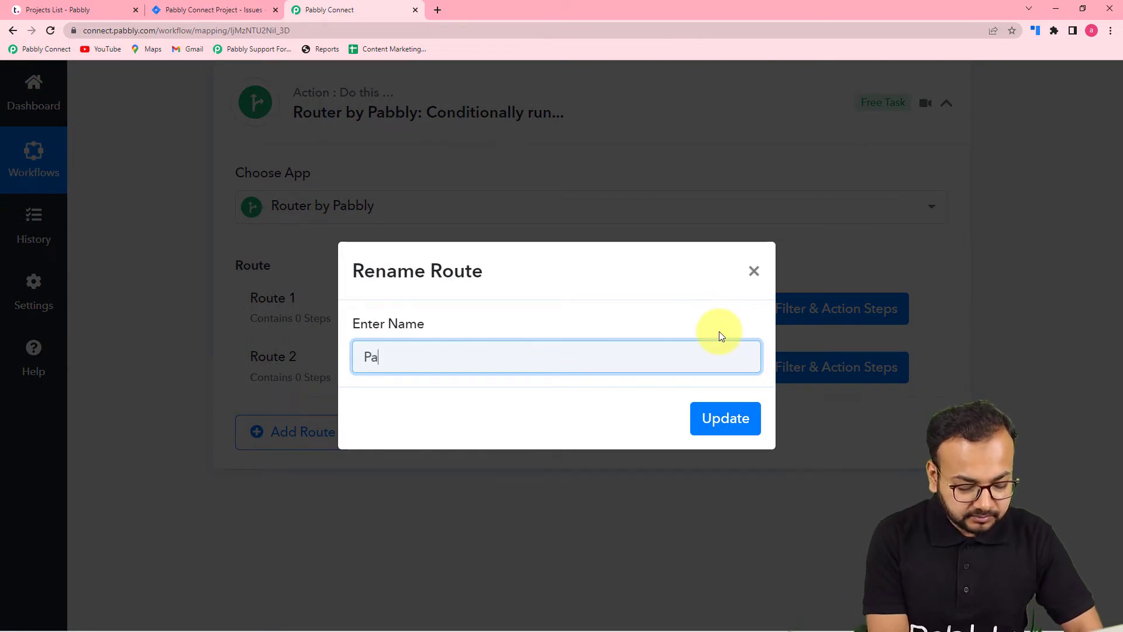
text(bbly)
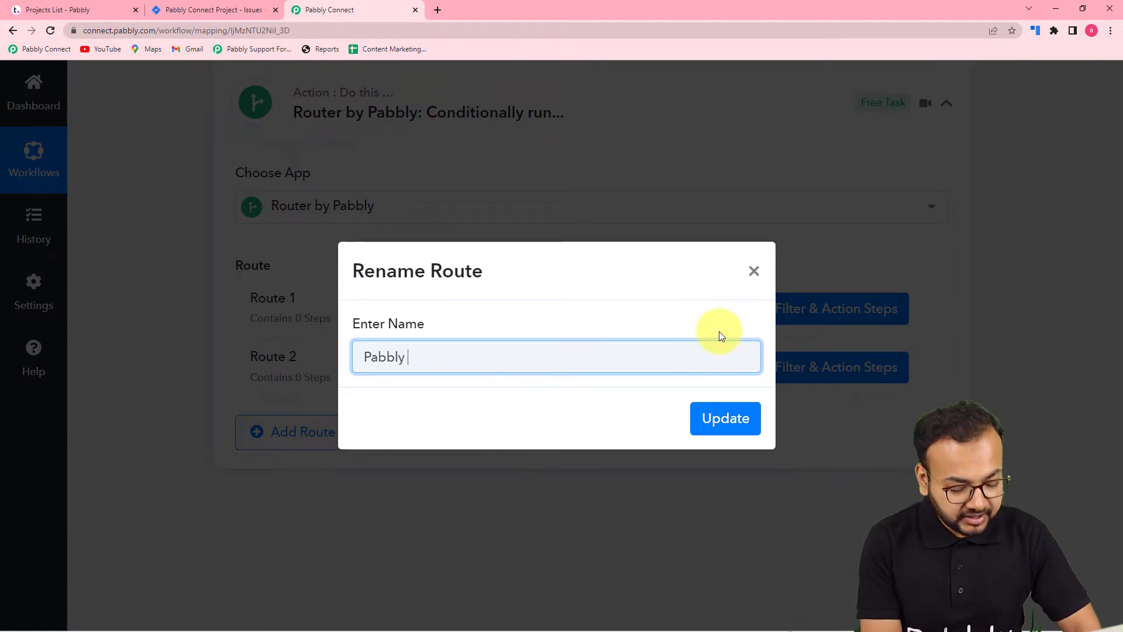
text( Connect)
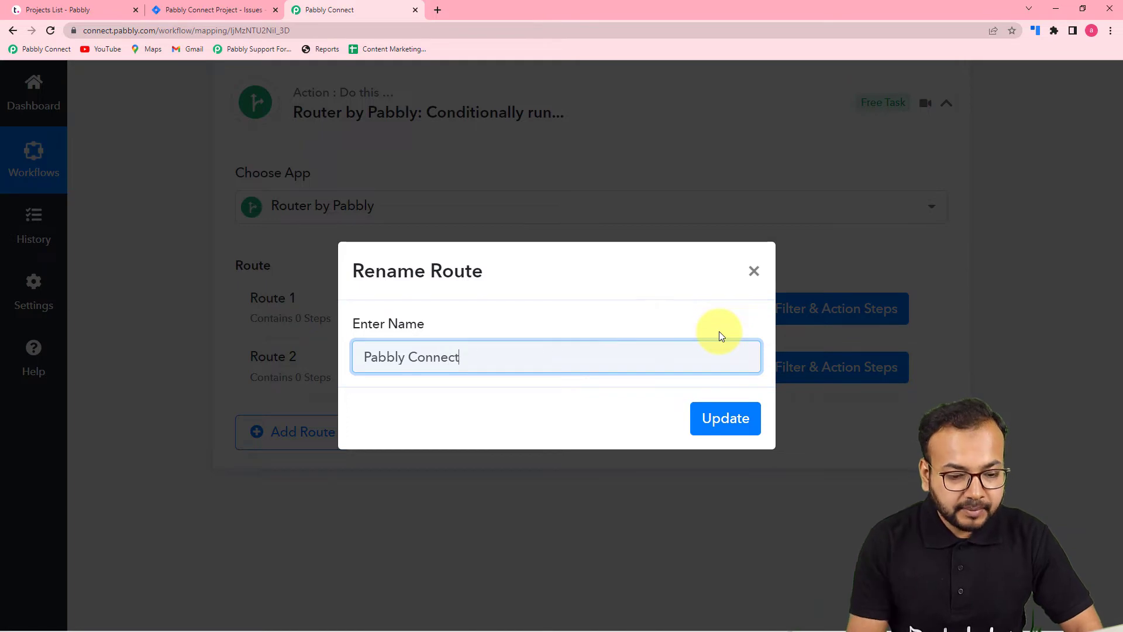
click(712, 430)
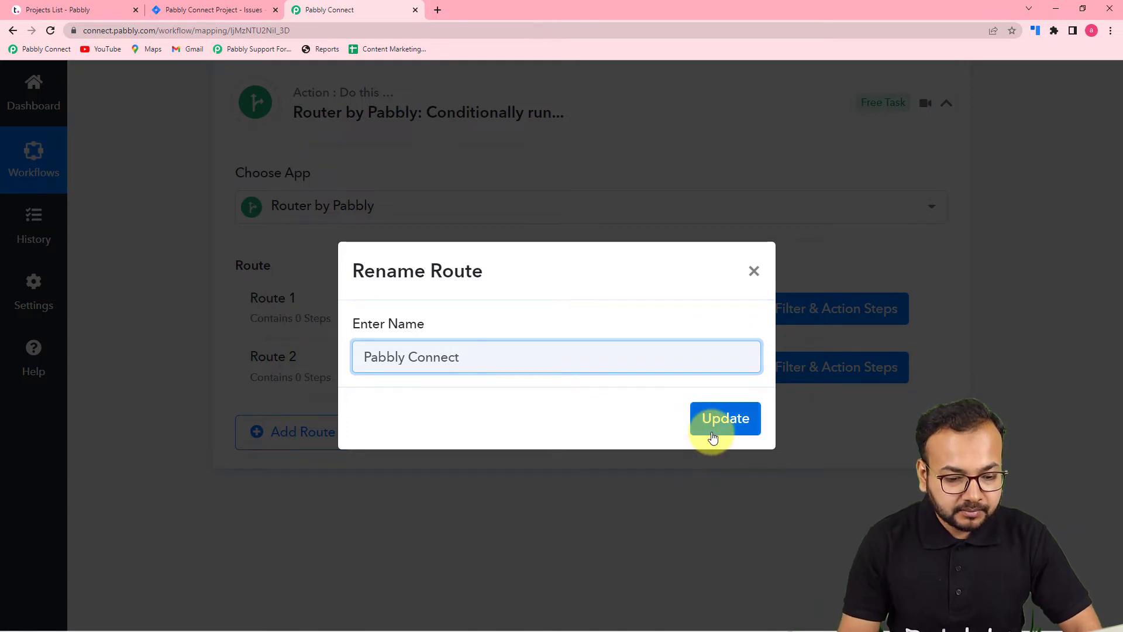
- Rename Route 2 of the router as "Pabbly subcription billing"
click(924, 371)
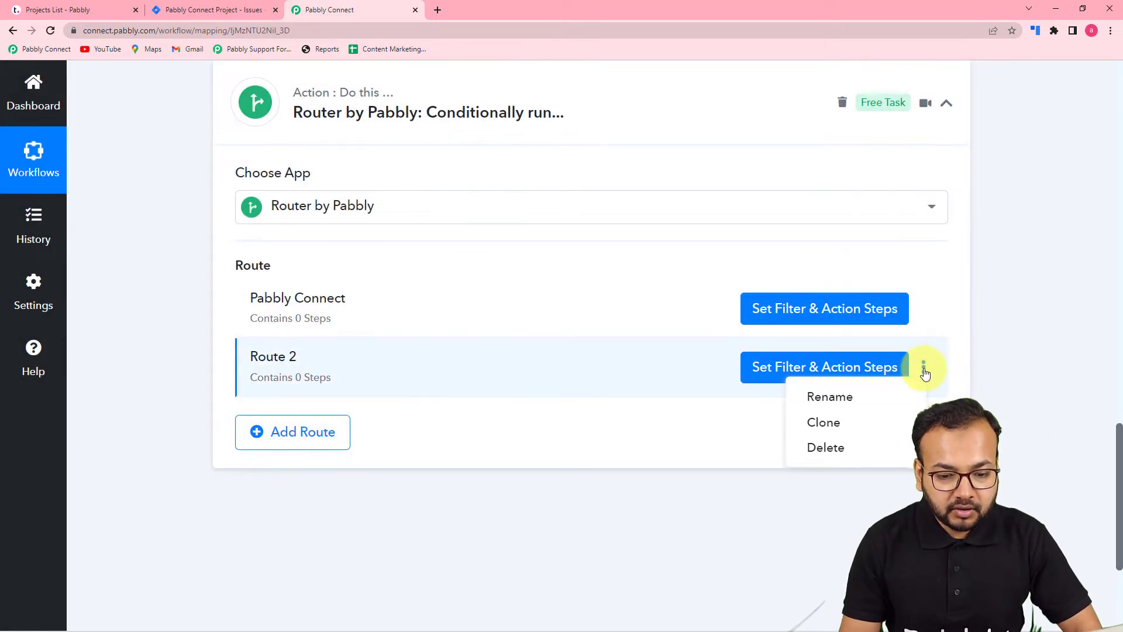
click(854, 395)
key(BackSpace)
key(BackSpace)
key(BackSpace)
key(BackSpace)
key(BackSpace)
key(BackSpace)
key(BackSpace)
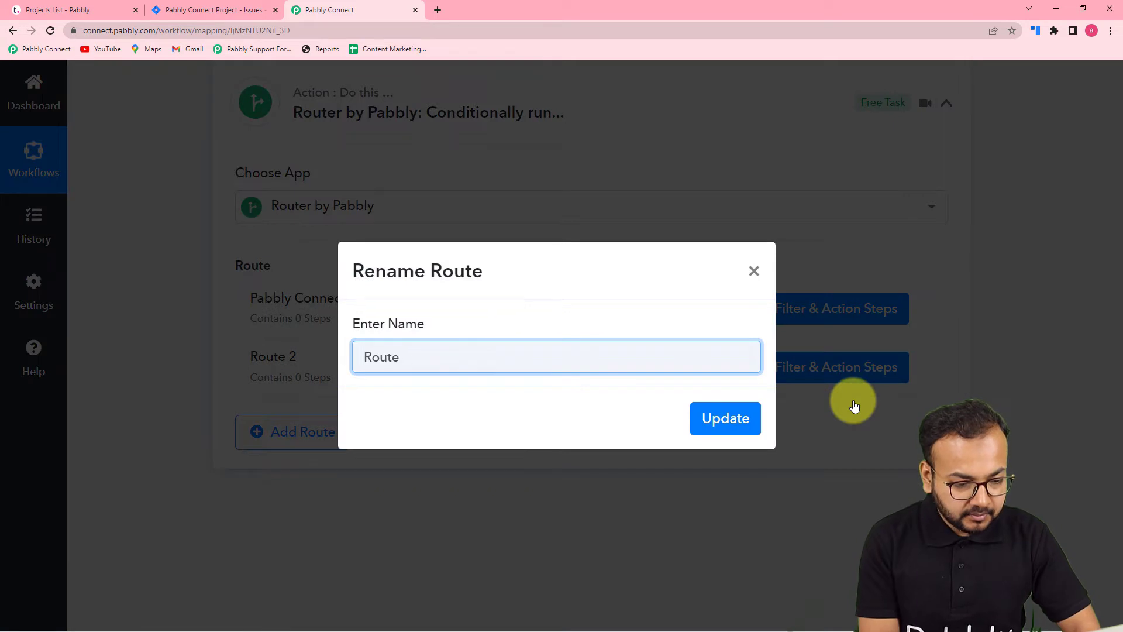
text(Pabbl)
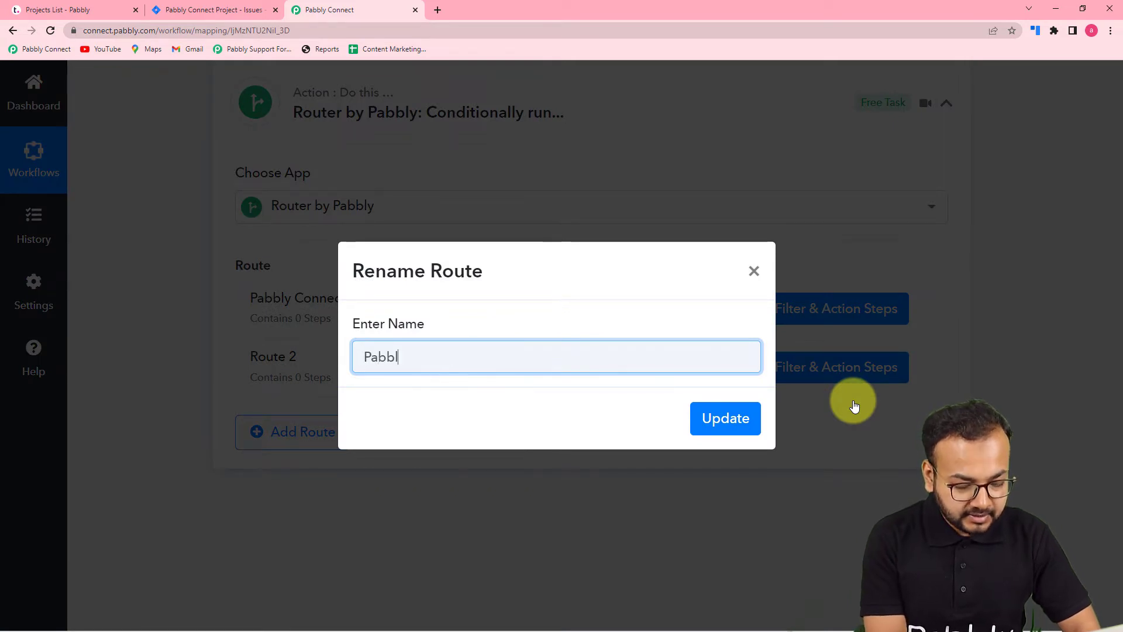
text(y subc)
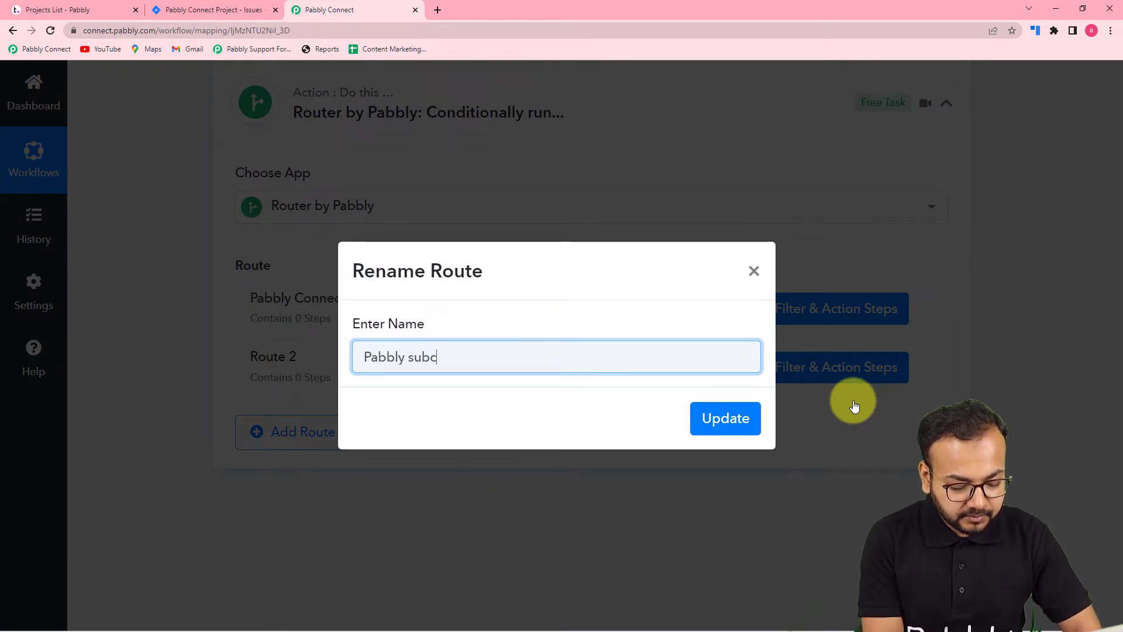
text(ripy)
key(BackSpace)
text(tion )
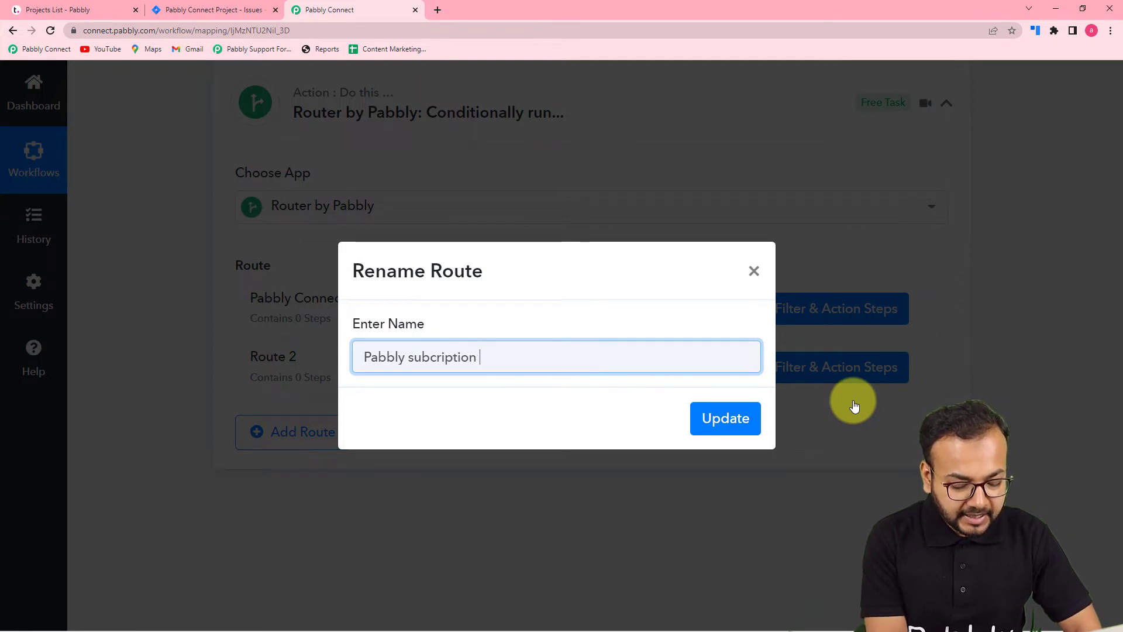
text(billing)
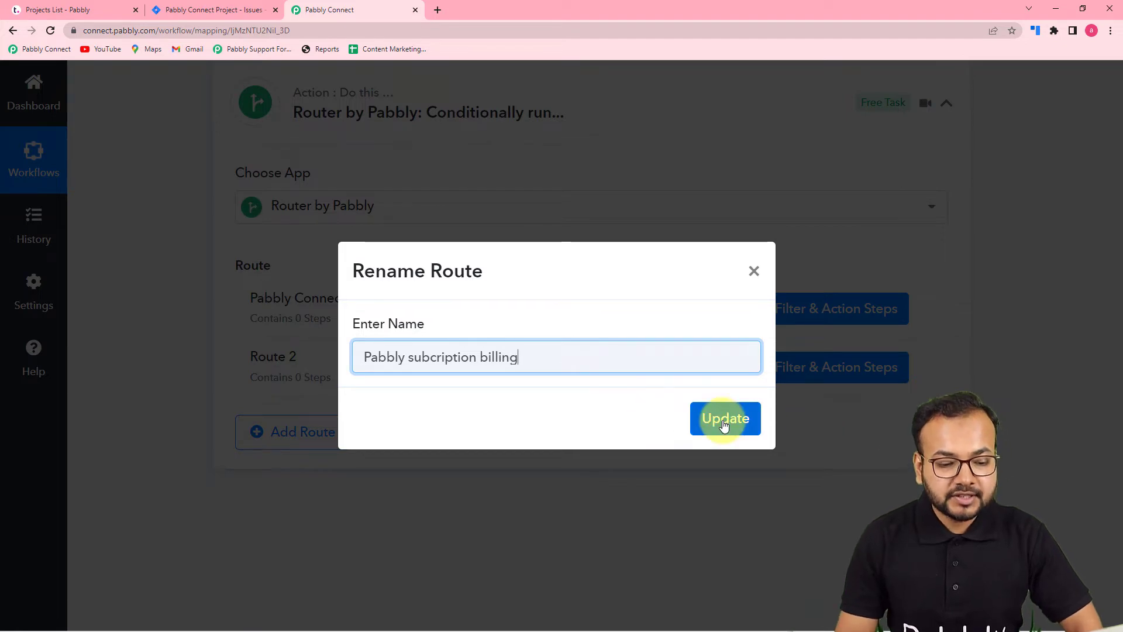
click(724, 424)
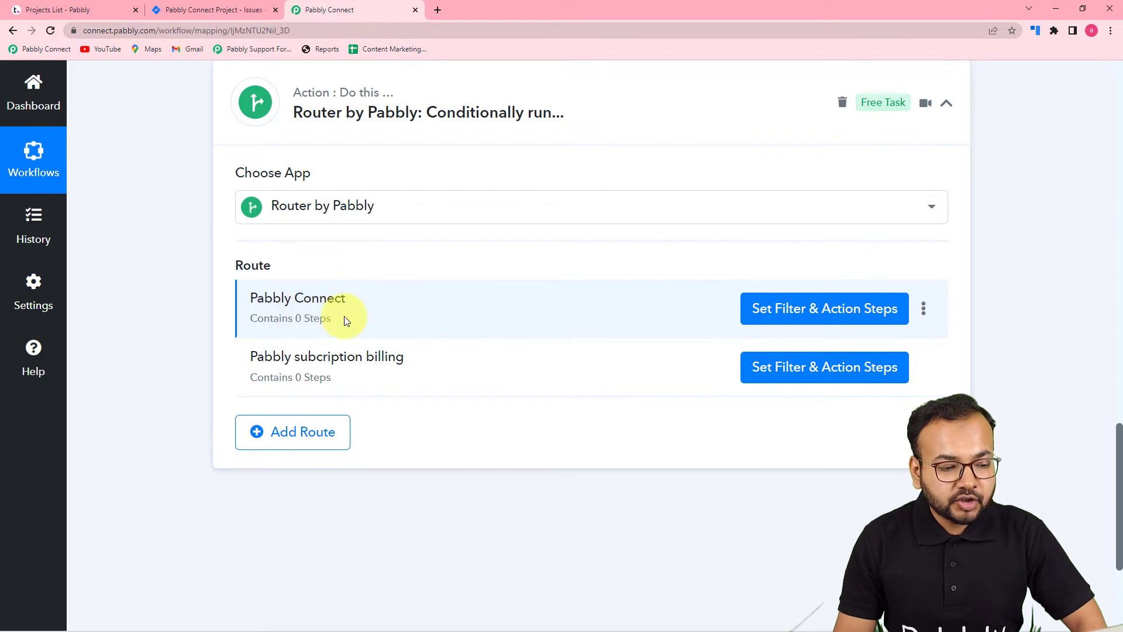
- Open and close the Pabbly Connect route's filter settings, and examine the project fields in the Teamwork webhook response
click(777, 319)
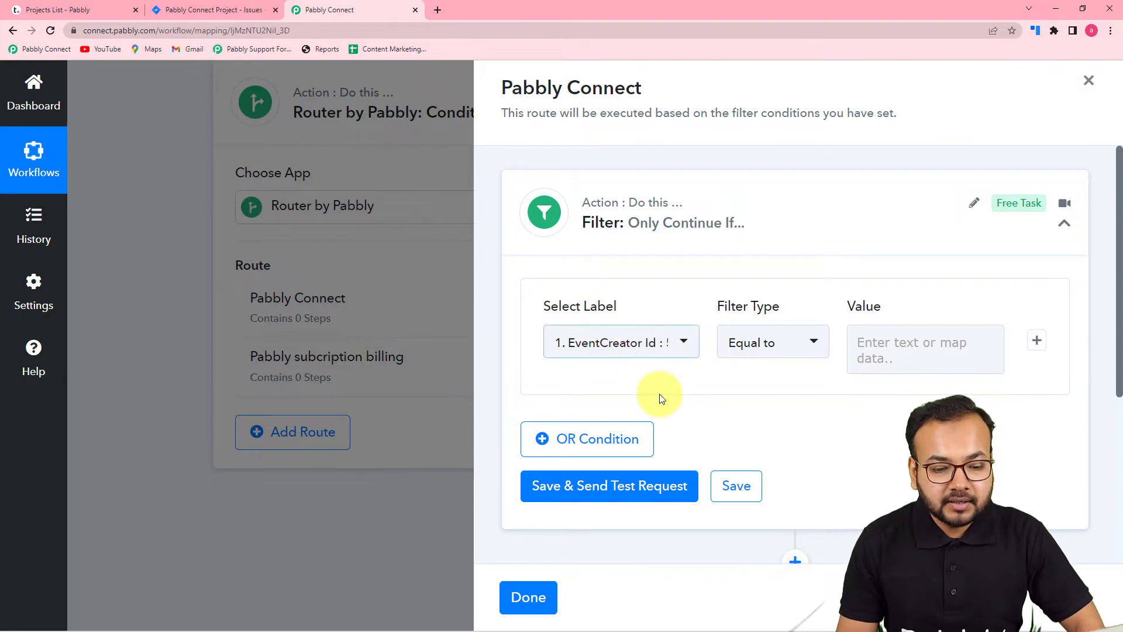
click(528, 597)
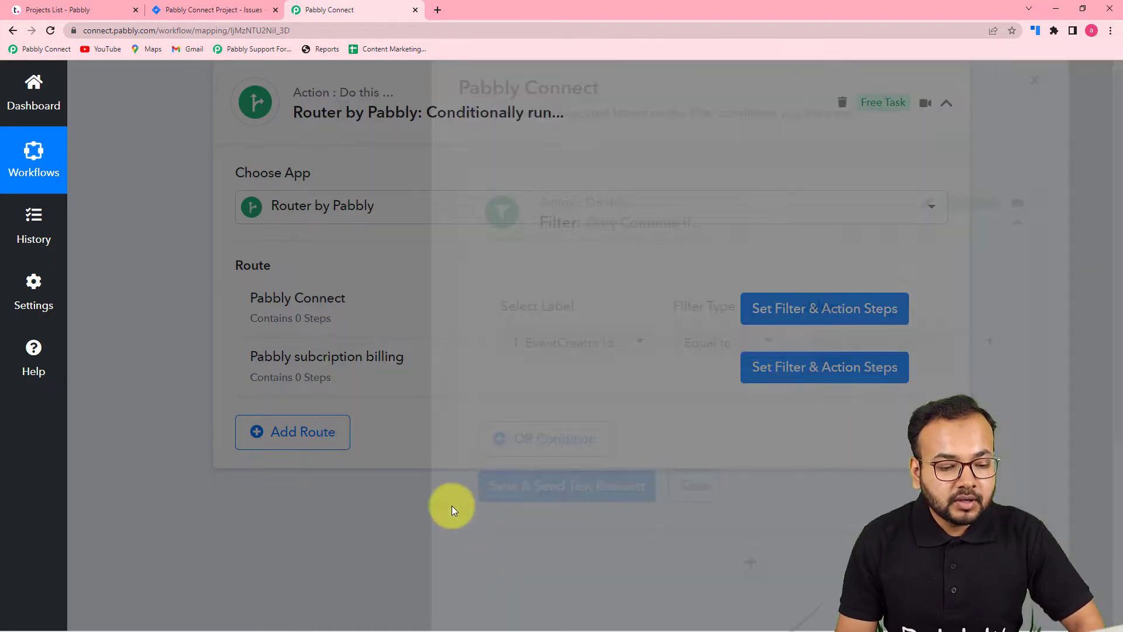
scroll(402, 451, up, 12)
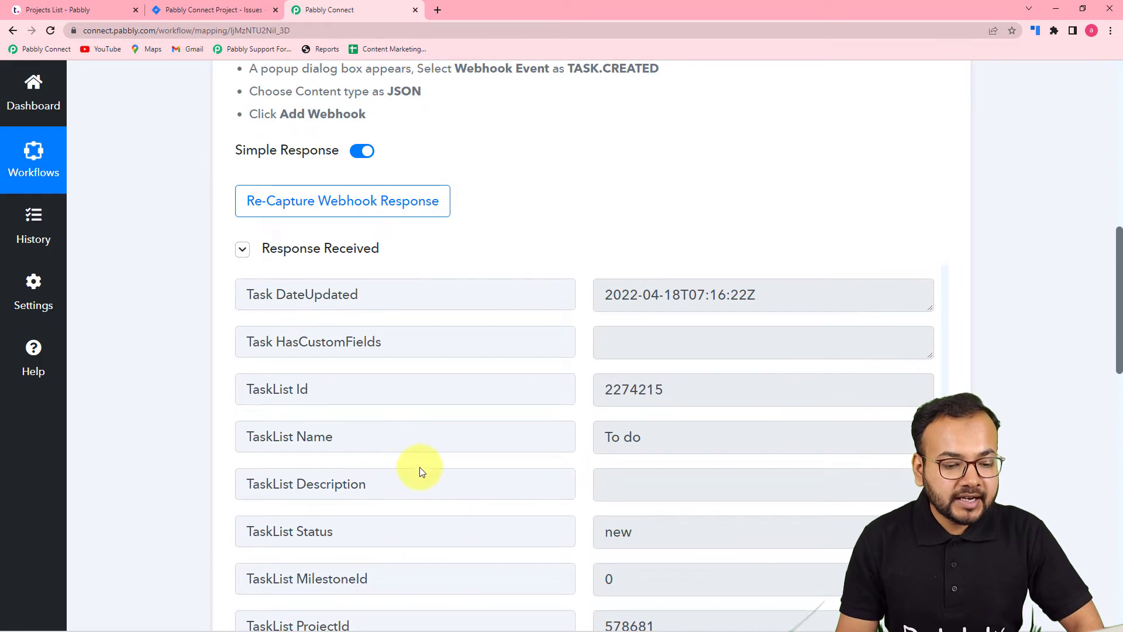
scroll(374, 450, up, 15)
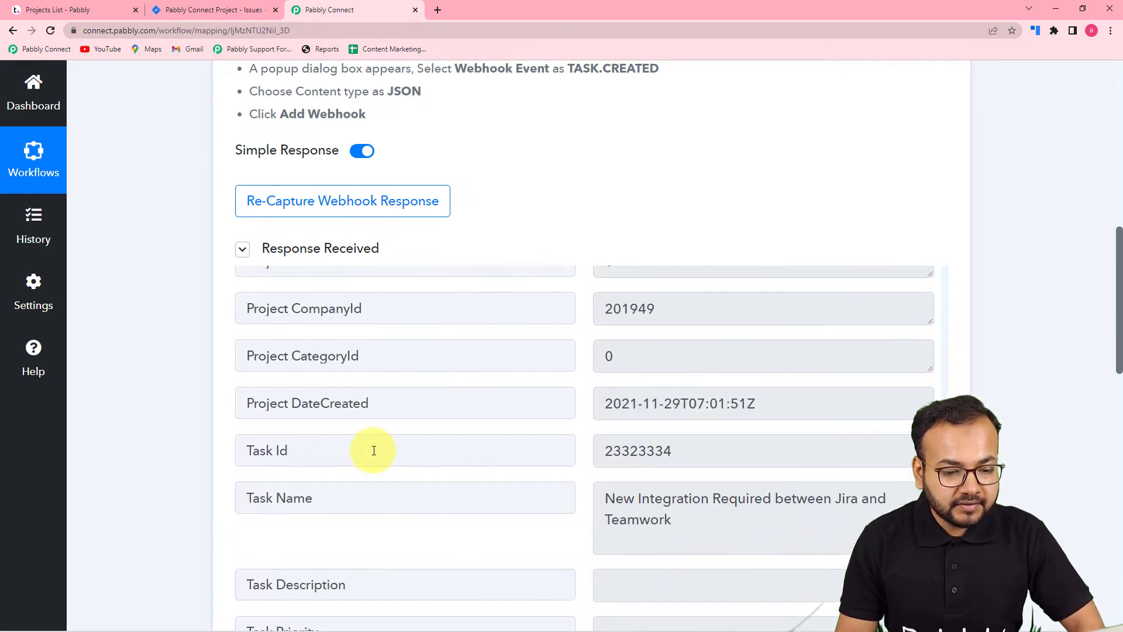
scroll(373, 450, up, 8)
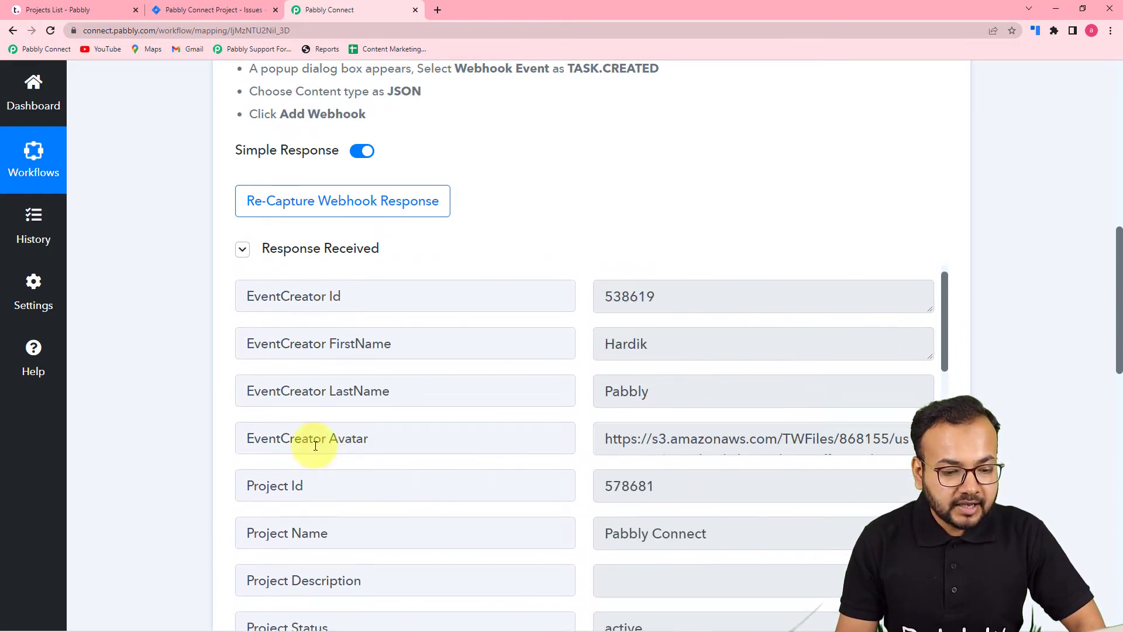
scroll(195, 395, down, 3)
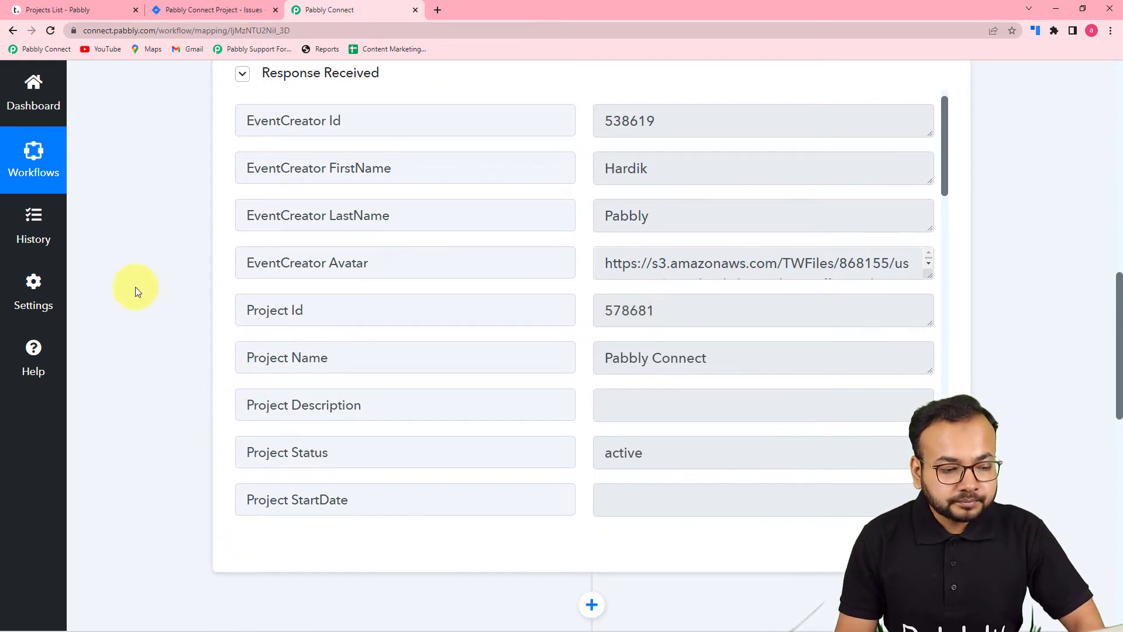
scroll(135, 286, down, 8)
scroll(135, 287, down, 1)
- In the Pabbly Connect route's filter, set the condition label to the Teamwork Project Id with filter type Equal to
click(766, 310)
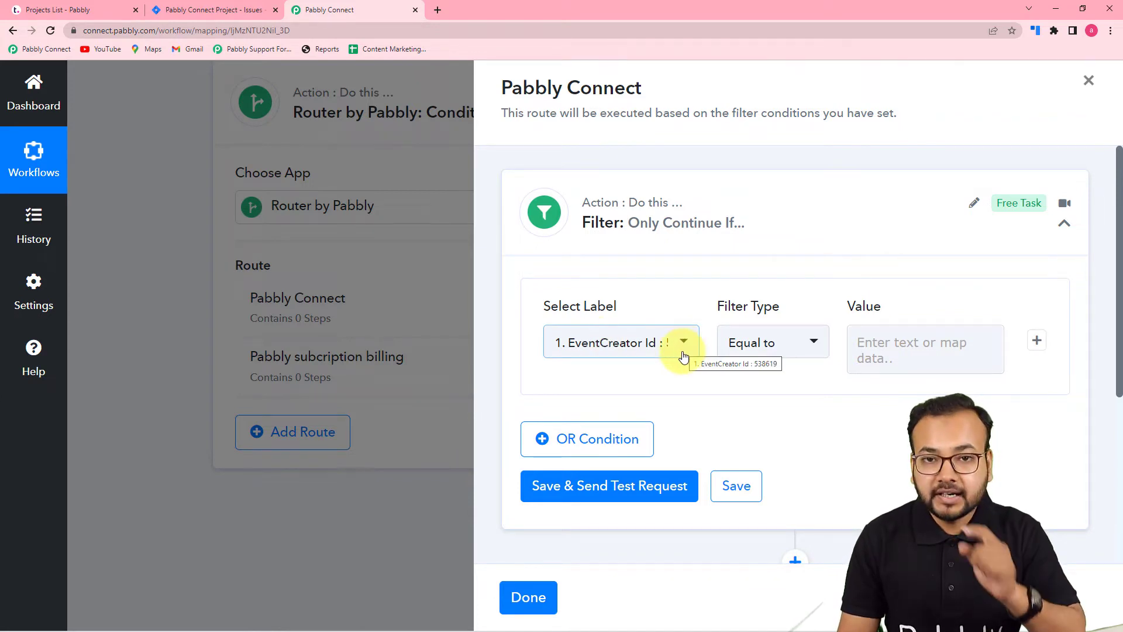
scroll(658, 387, down, 1)
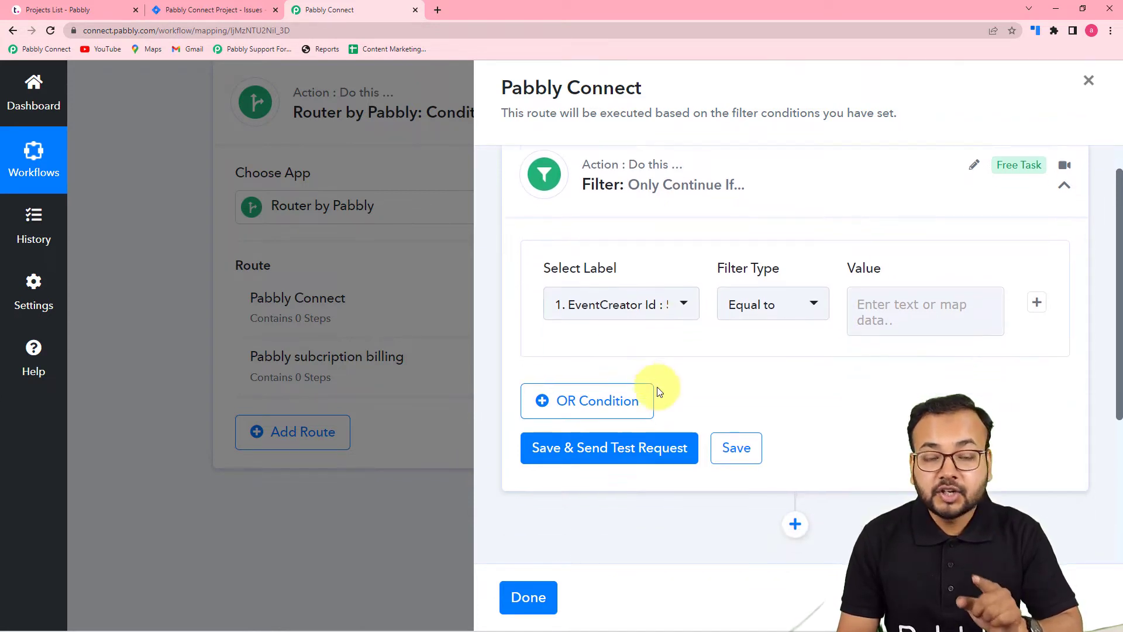
click(602, 290)
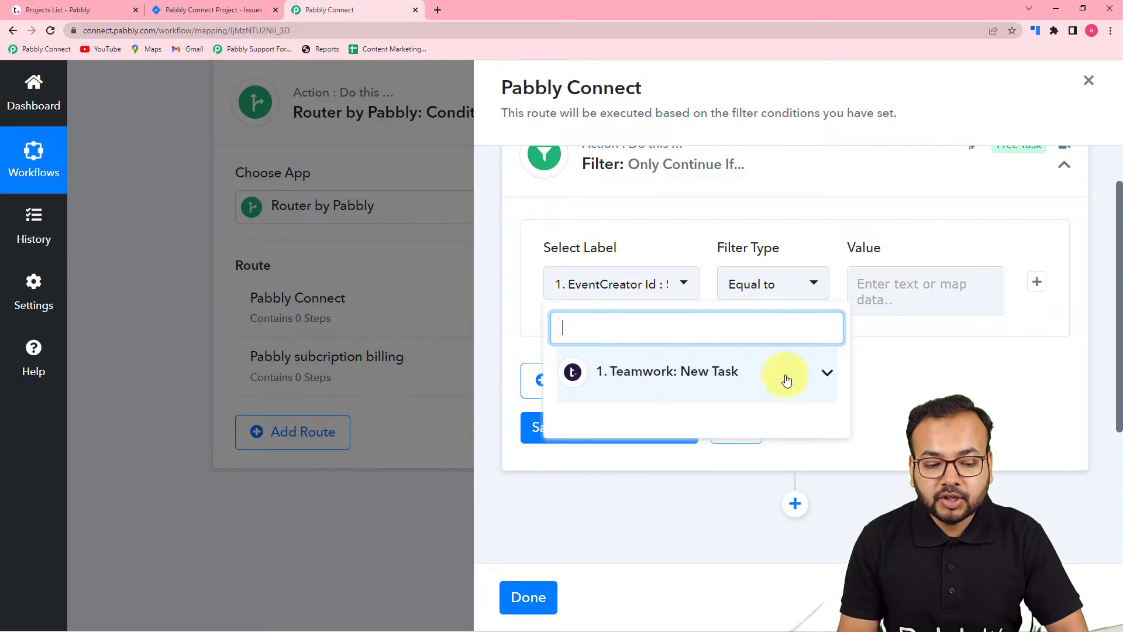
click(652, 377)
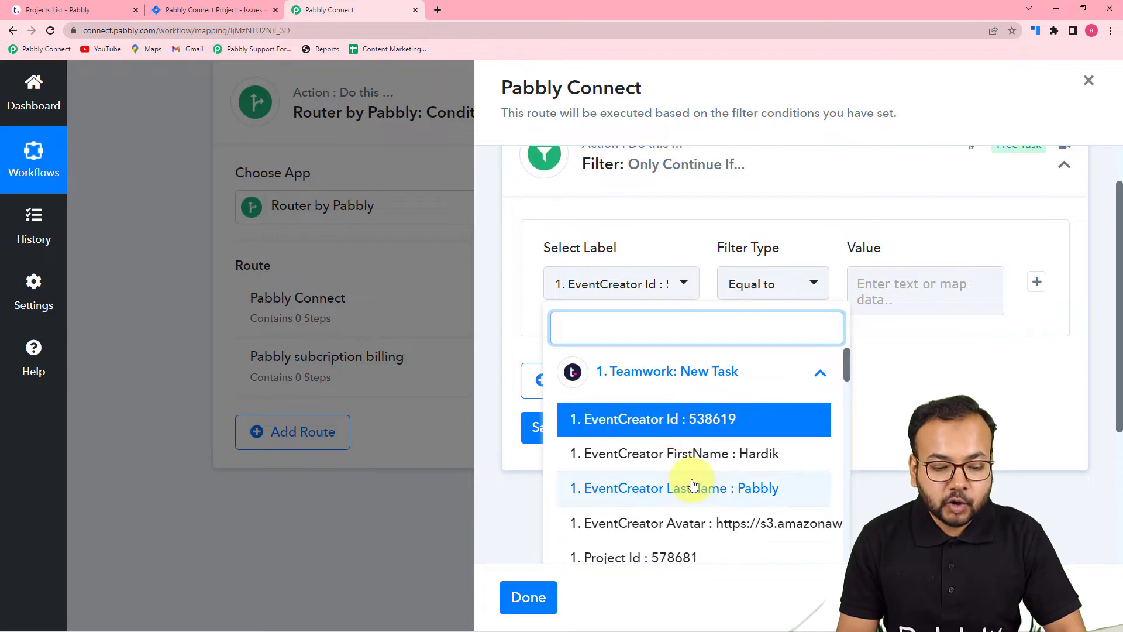
scroll(690, 468, down, 2)
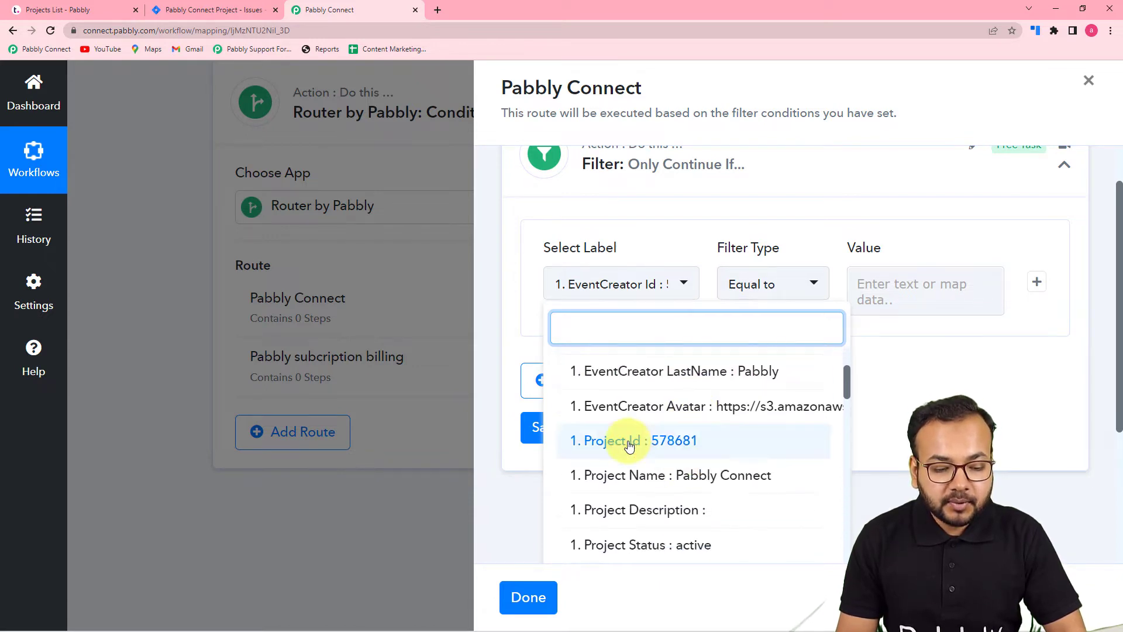
click(619, 443)
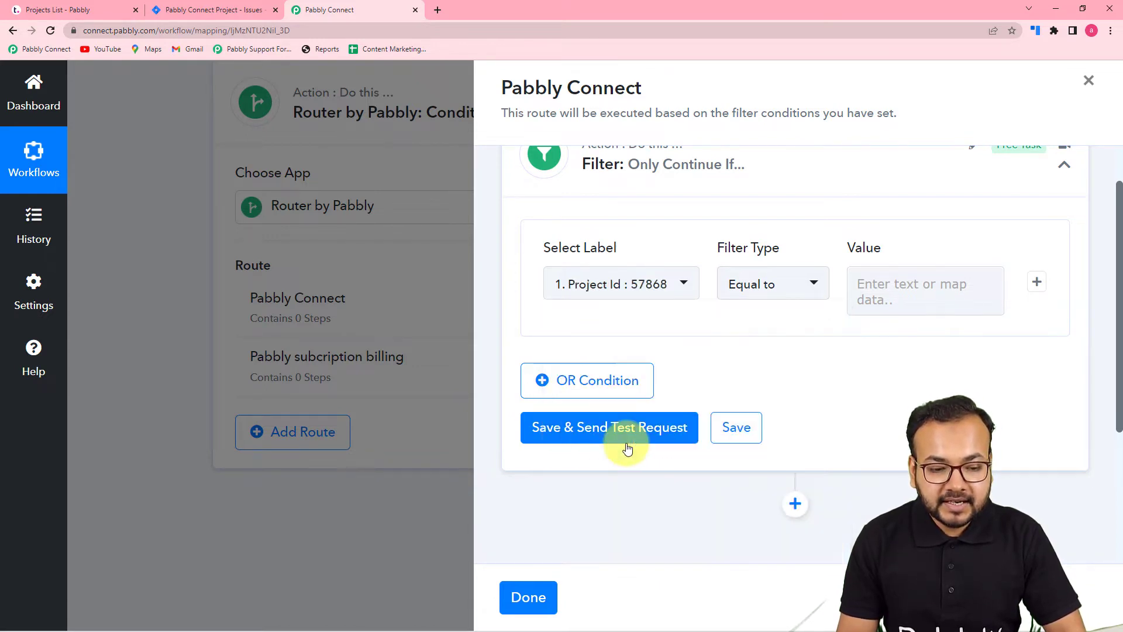
click(783, 293)
click(753, 214)
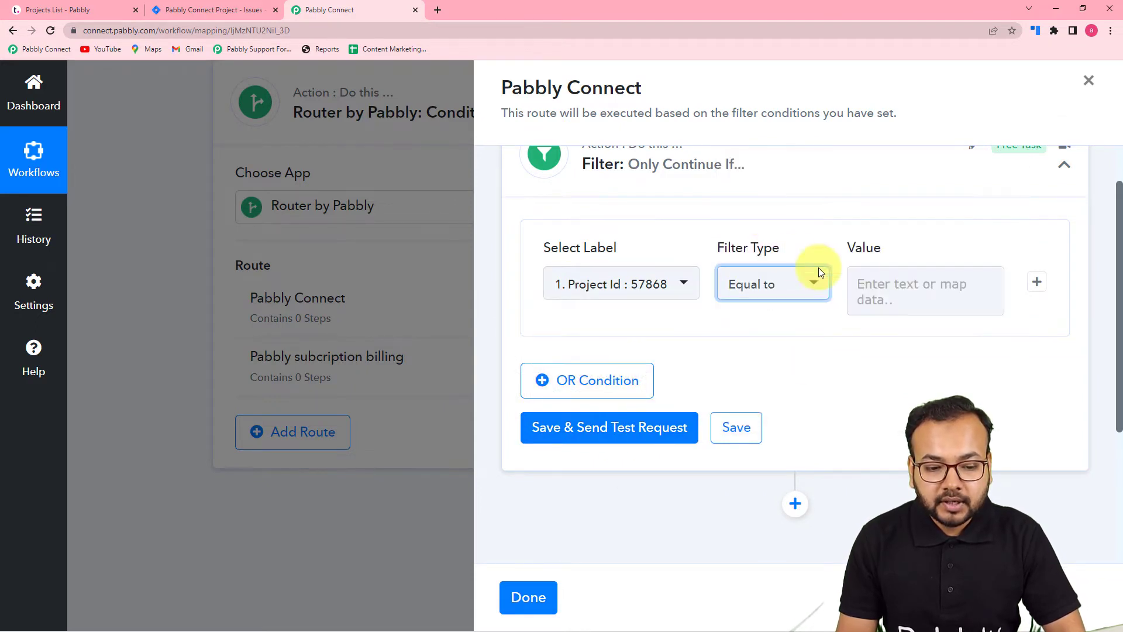
- Switch to Teamwork, open the Pabbly Connect project and copy the project ID from its page address
click(896, 296)
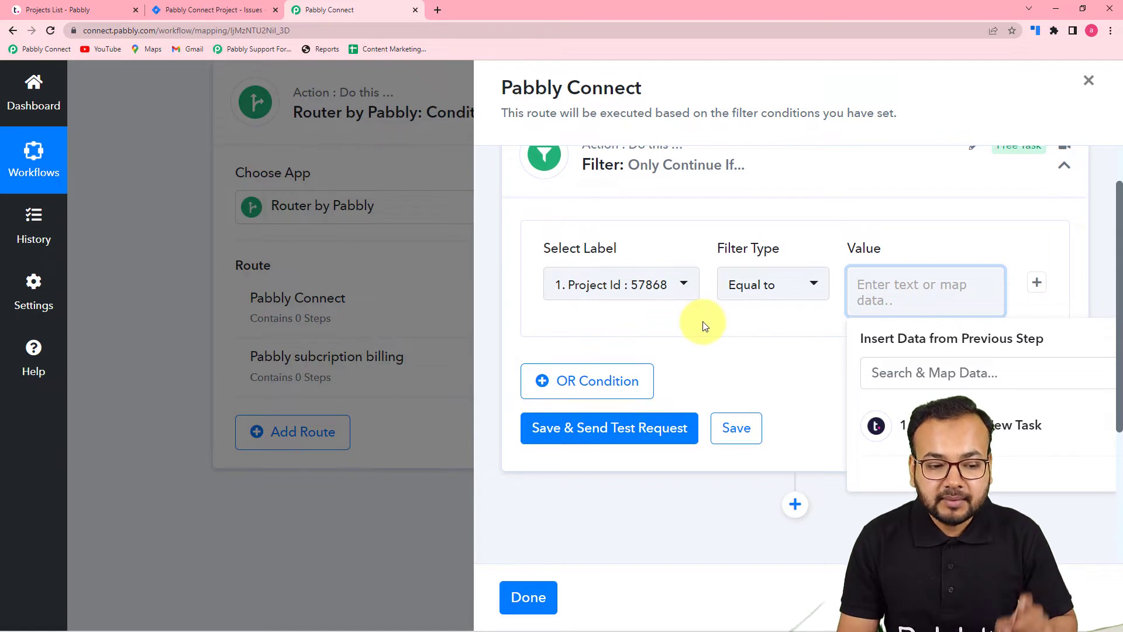
scroll(705, 326, up, 1)
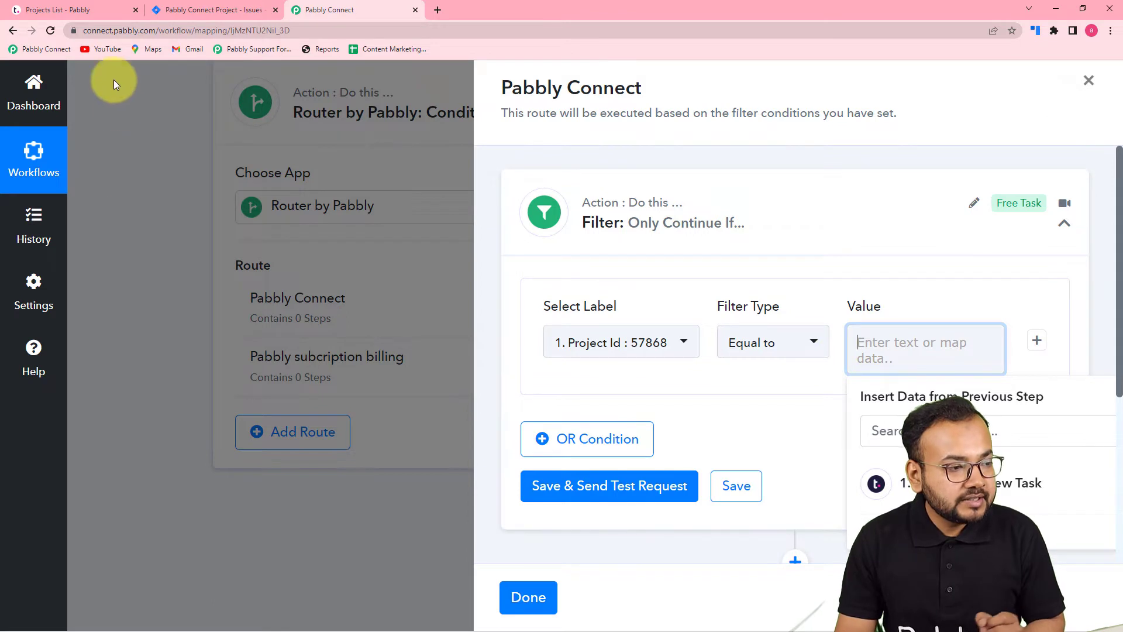
click(73, 10)
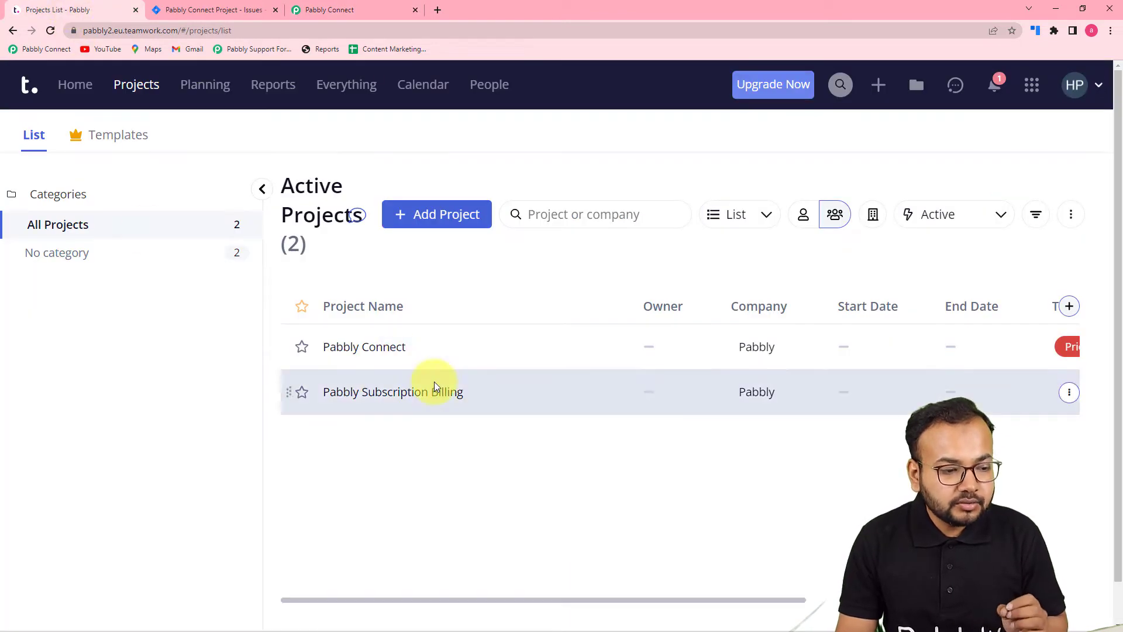
click(365, 351)
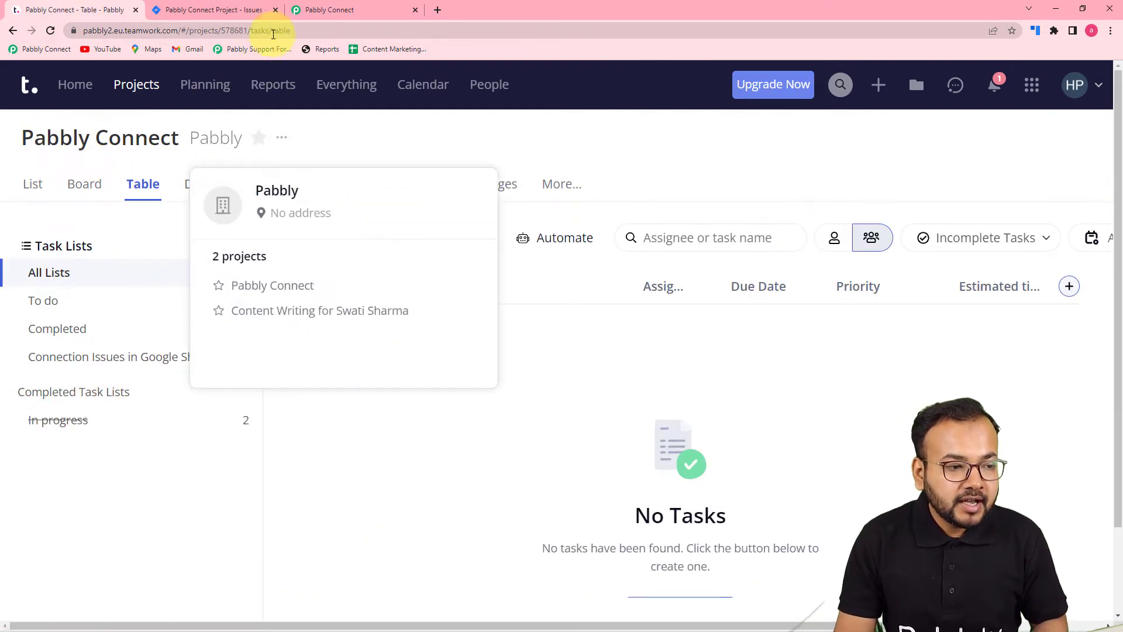
double_click(226, 33)
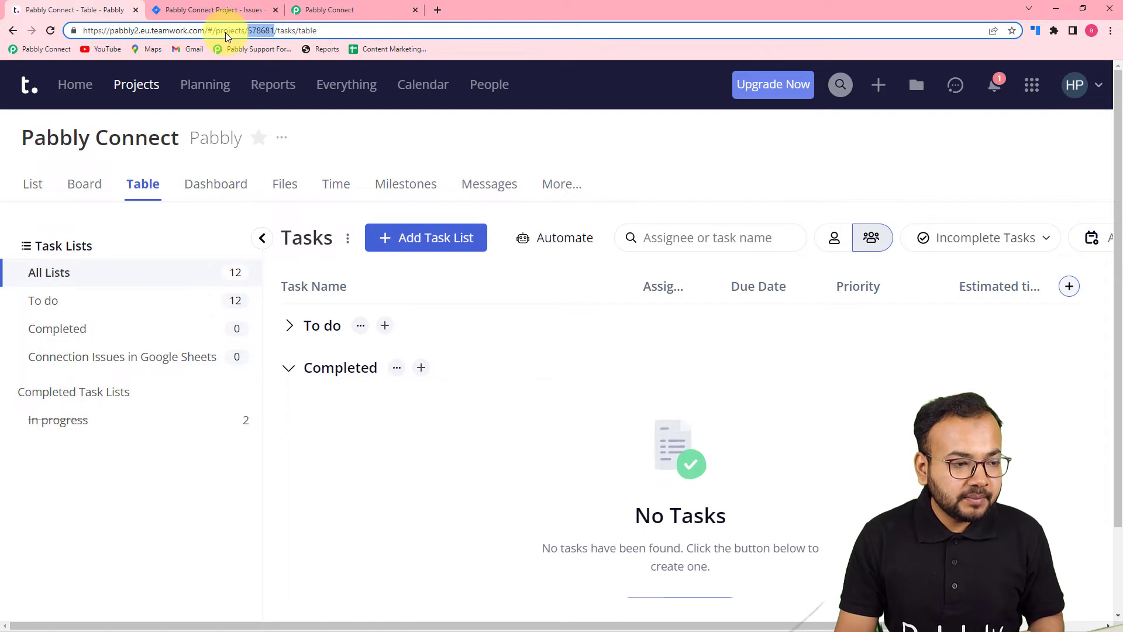
right_click(255, 31)
click(280, 98)
- Back in the Pabbly Connect workflow, paste 578681 as the filter value, save and test the filter, and check its response
click(331, 9)
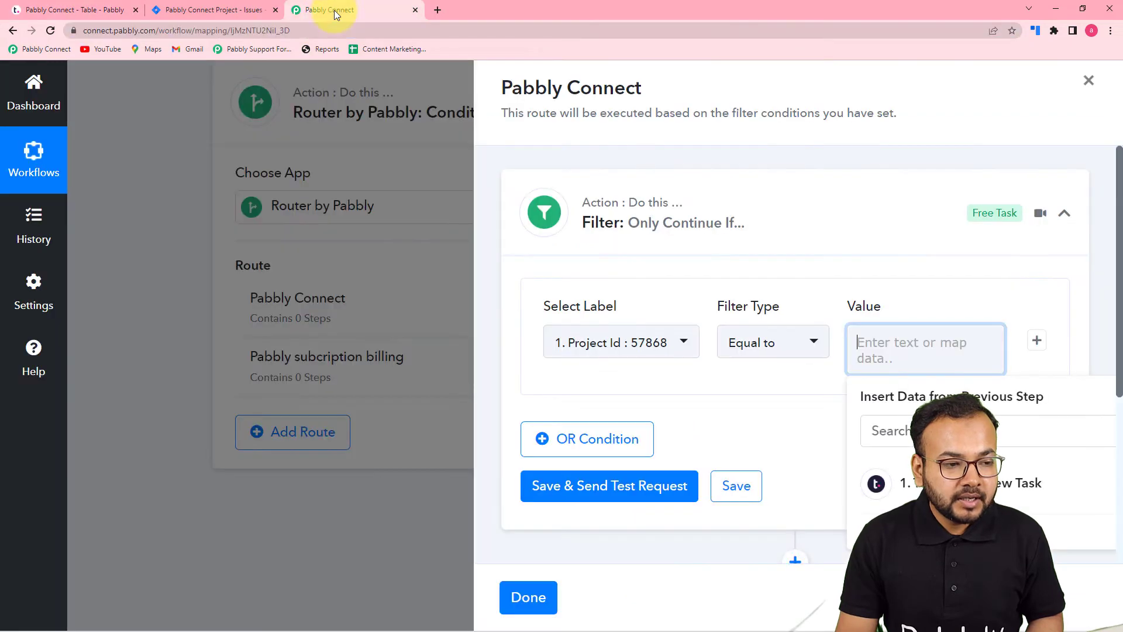
click(884, 346)
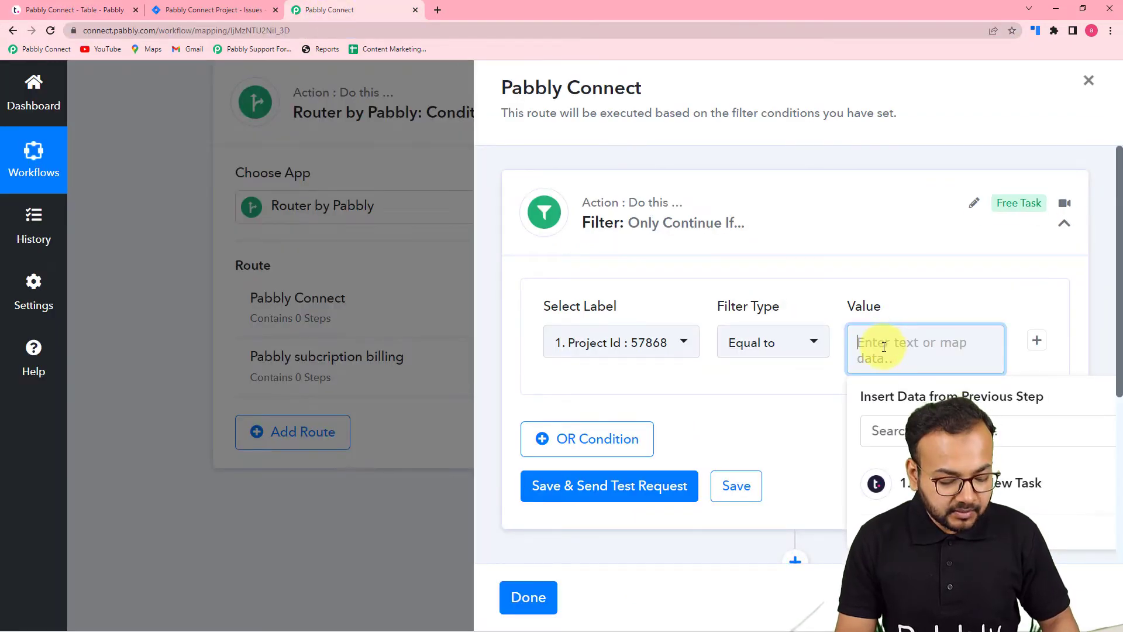
key(ctrl+v)
click(863, 286)
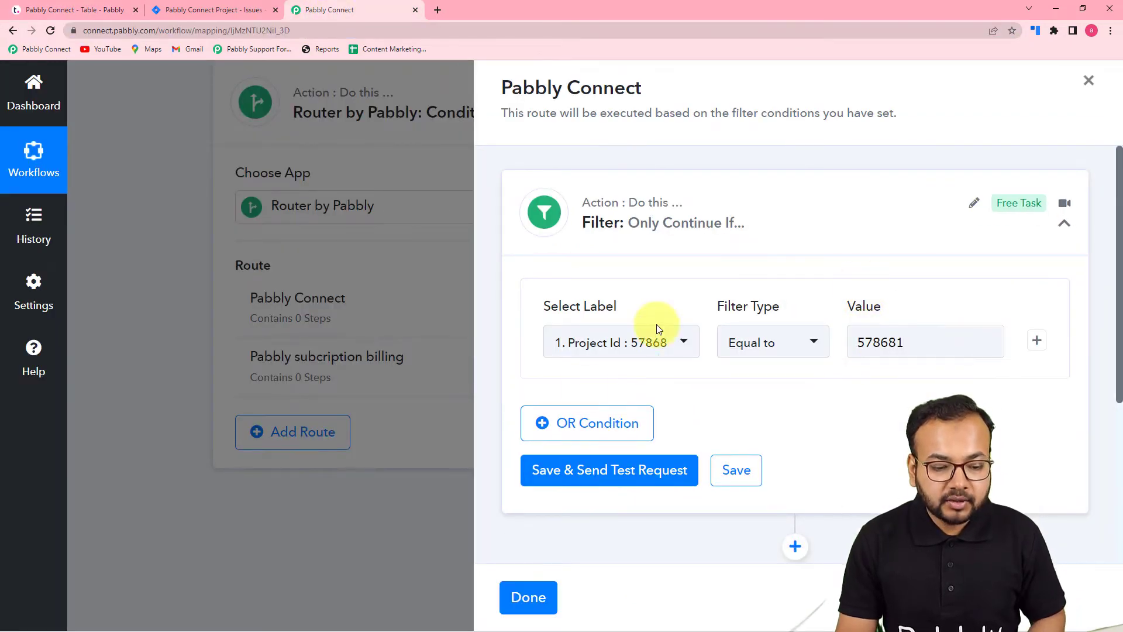
click(561, 475)
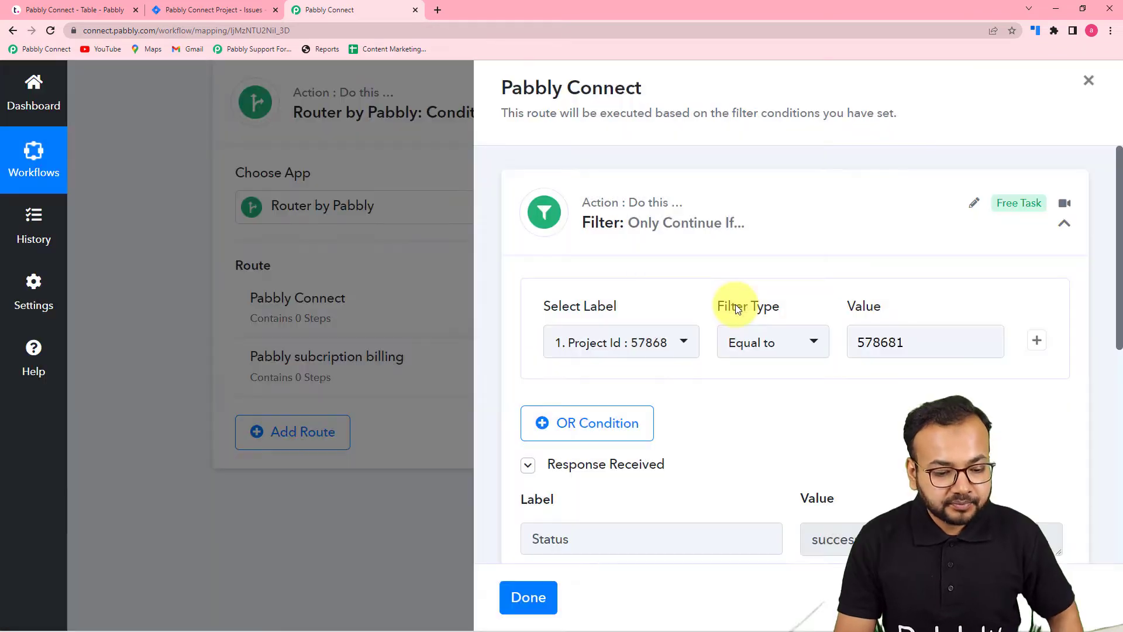
scroll(728, 316, down, 5)
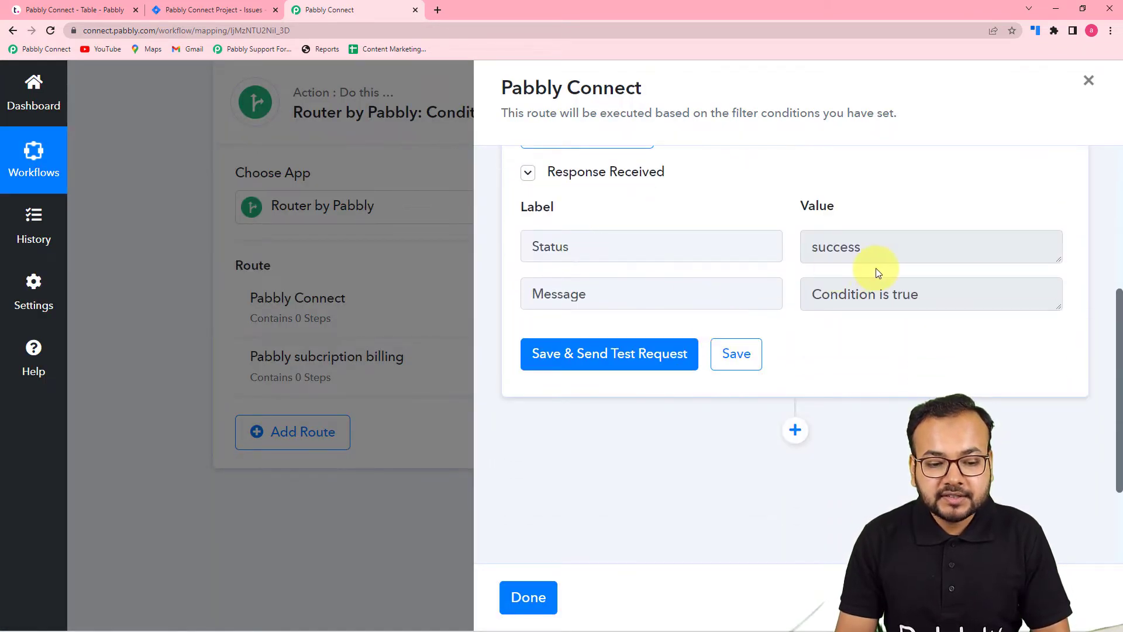
scroll(870, 367, up, 1)
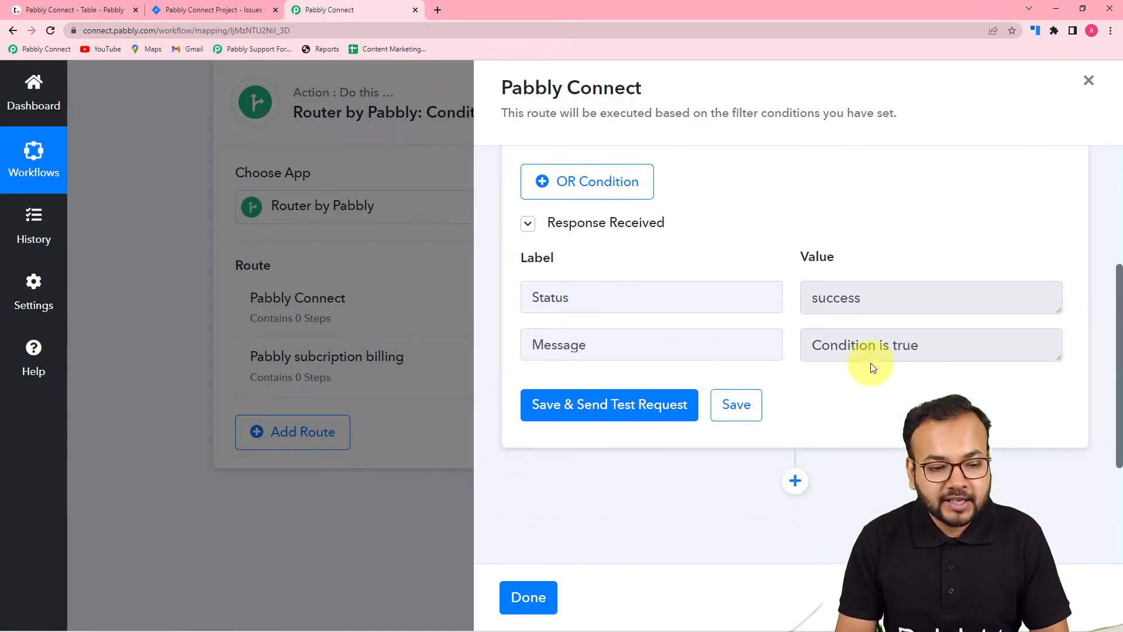
scroll(870, 367, up, 2)
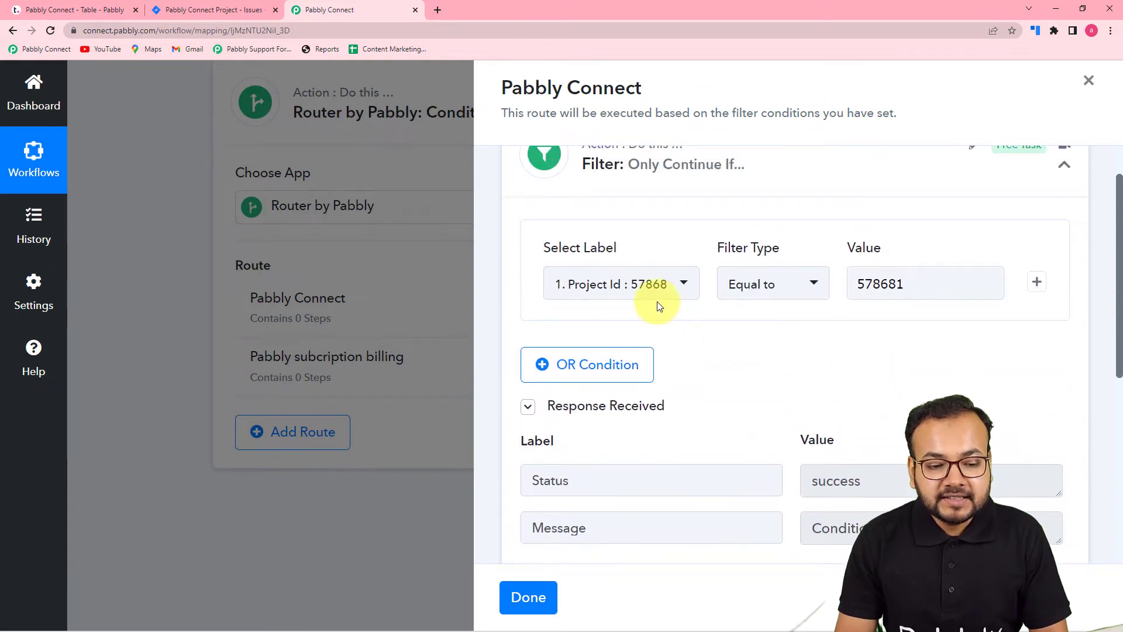
- Add an action step to the Pabbly Connect route using Jira Software with the Create Issue event
scroll(818, 351, down, 5)
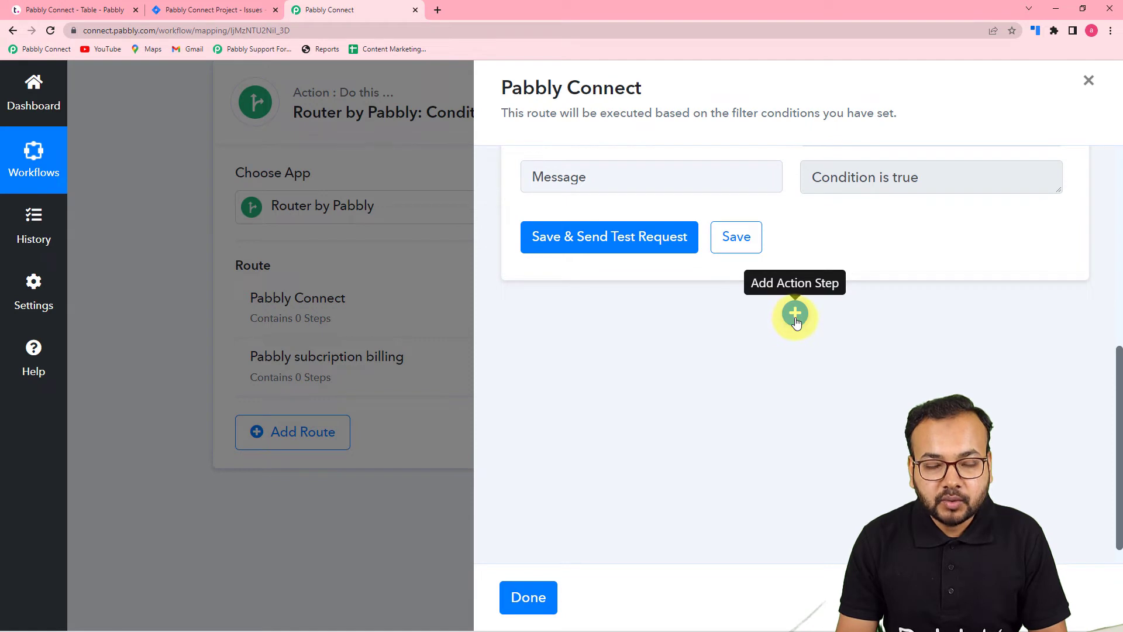
click(795, 314)
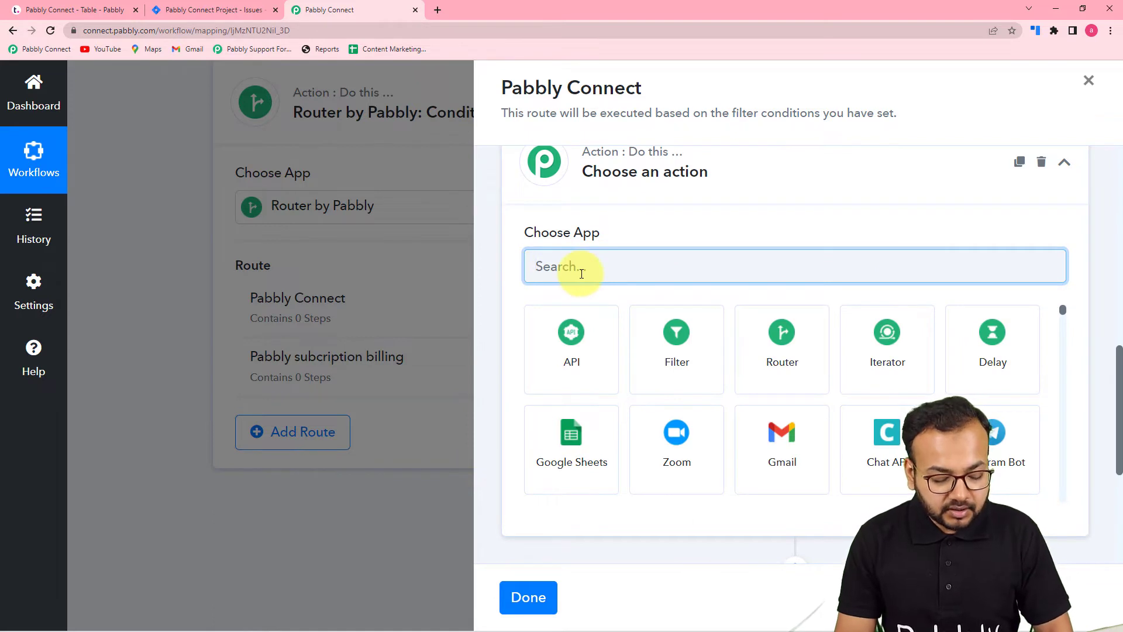
text(jira)
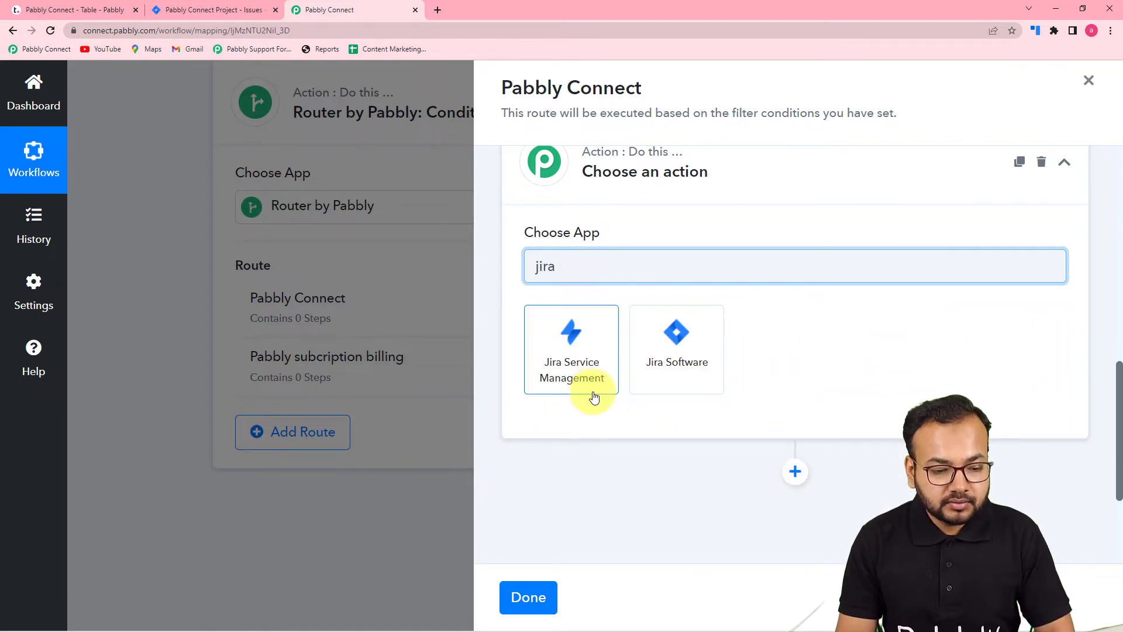
click(675, 347)
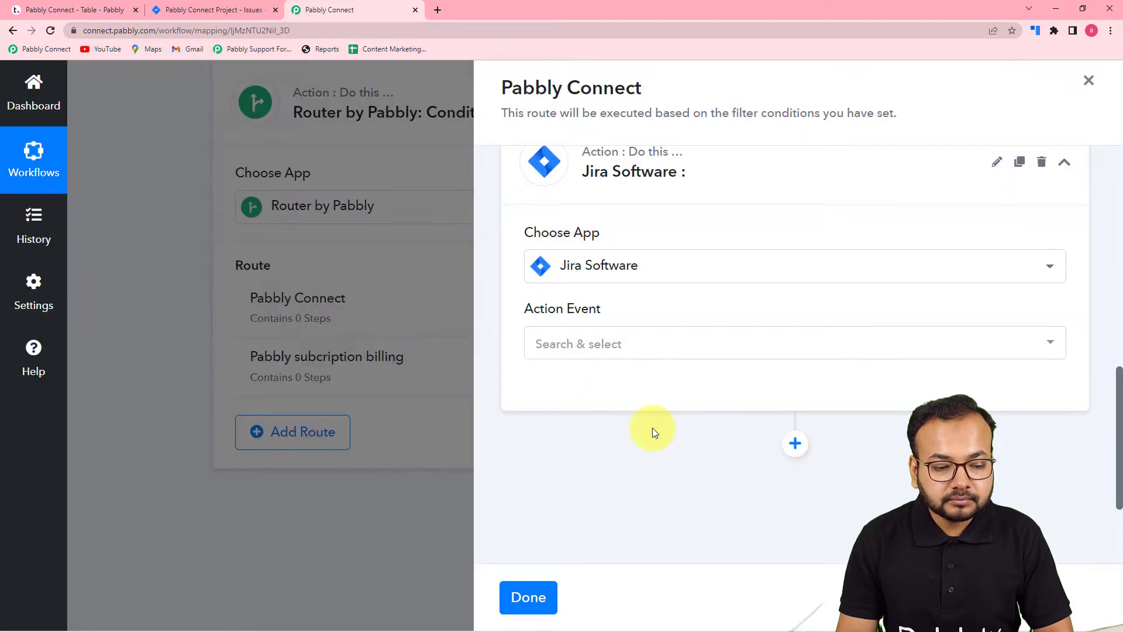
click(624, 348)
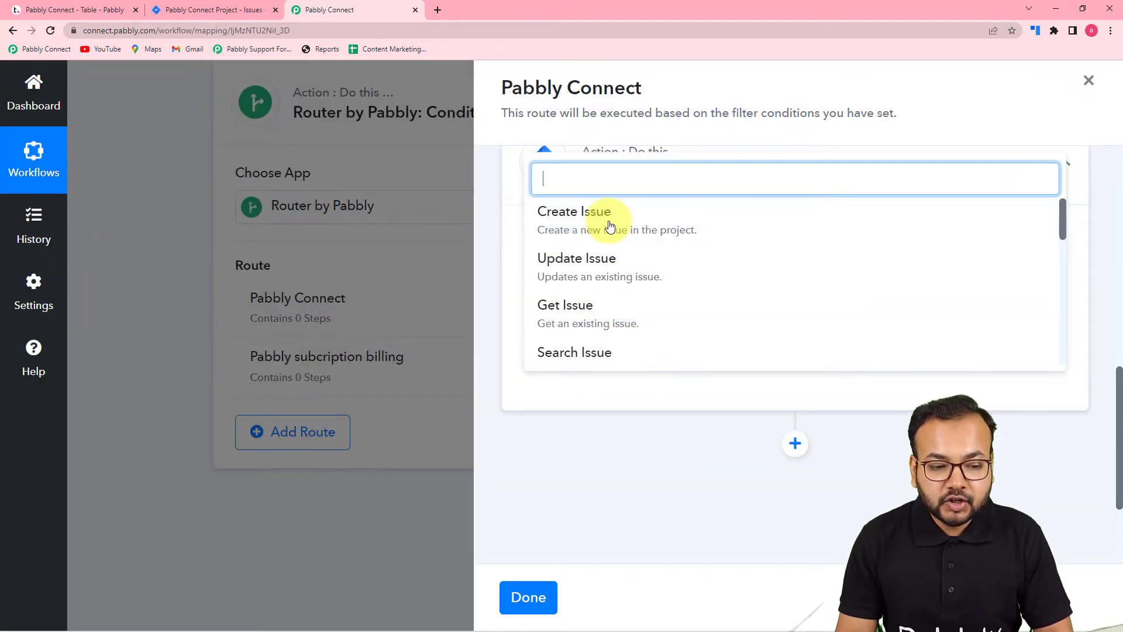
click(579, 226)
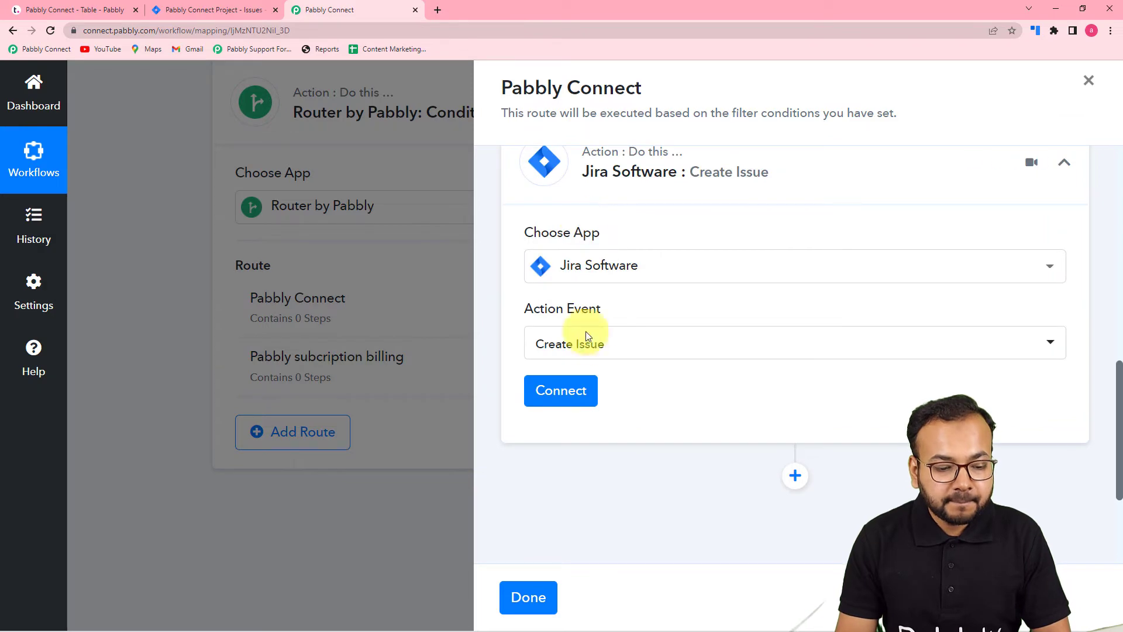
- Start a new Jira Software connection and go through Atlassian's access request to the site selection
click(576, 392)
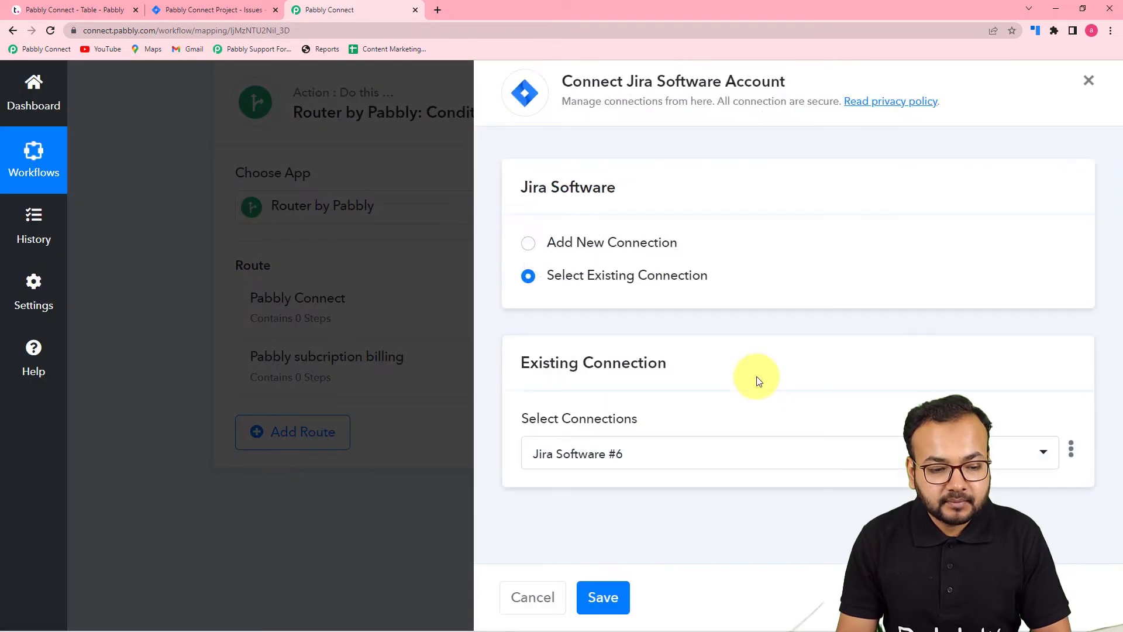
click(529, 249)
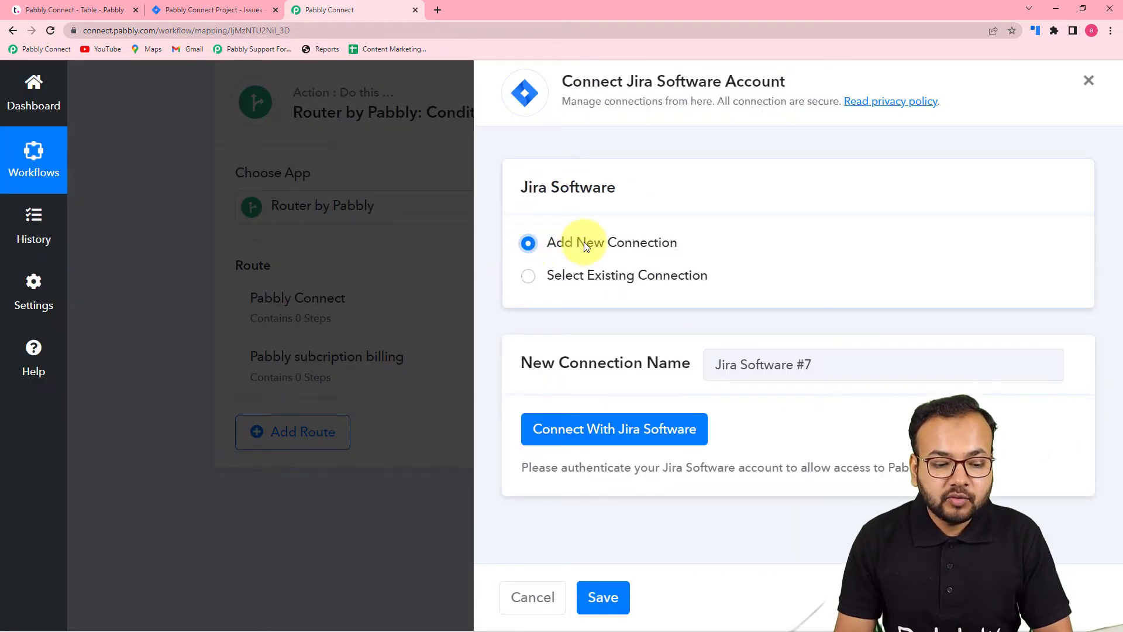
click(573, 428)
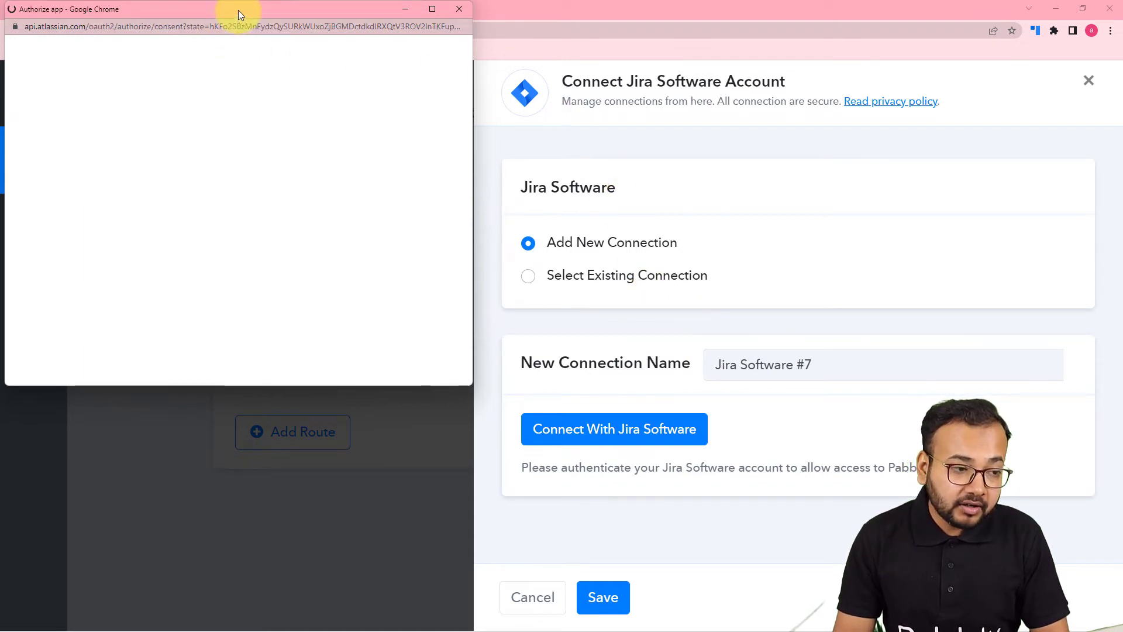
drag(238, 10, 536, 48)
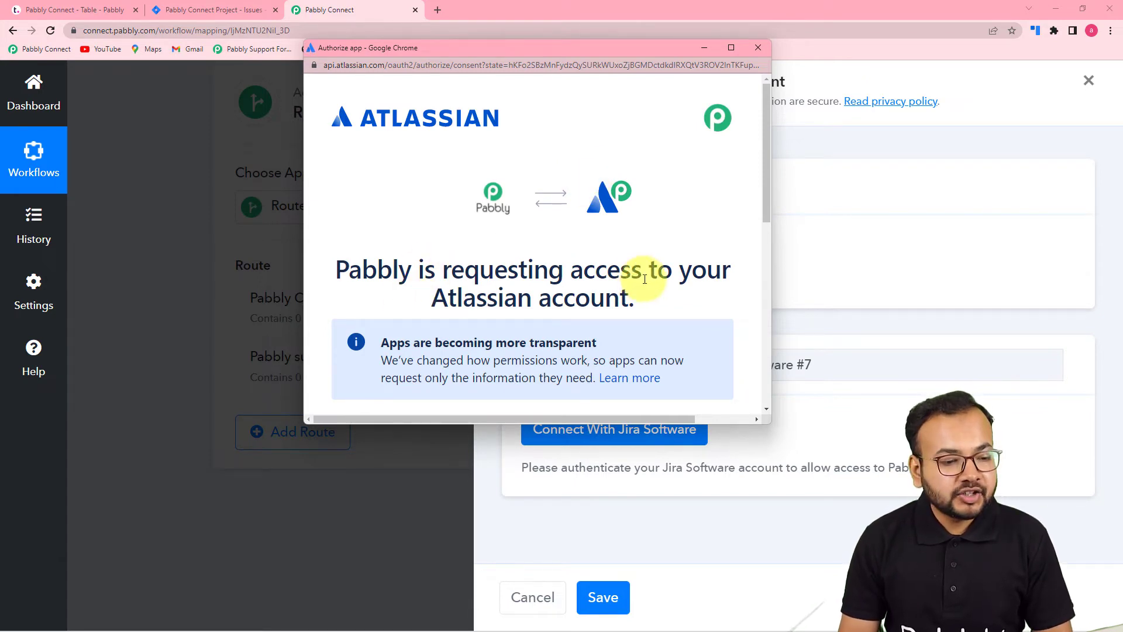
scroll(644, 279, down, 5)
scroll(626, 261, down, 2)
scroll(627, 261, up, 1)
scroll(627, 261, down, 2)
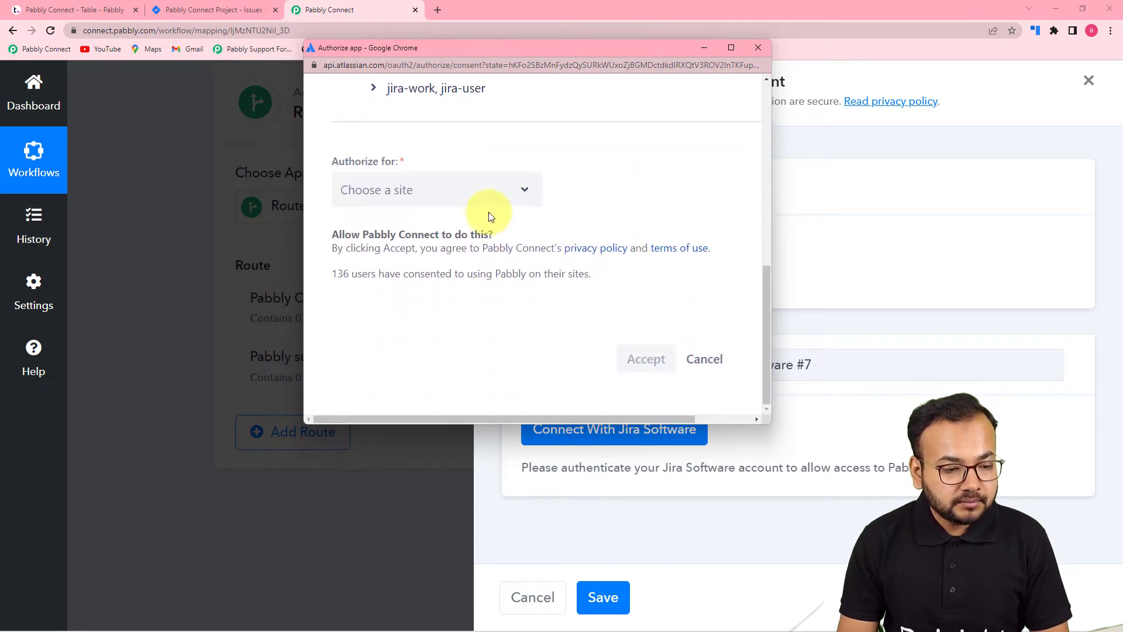
- Show the sites available for authorization, check the site address on the Jira project page, and return to the Pabbly Connect workflow
click(458, 202)
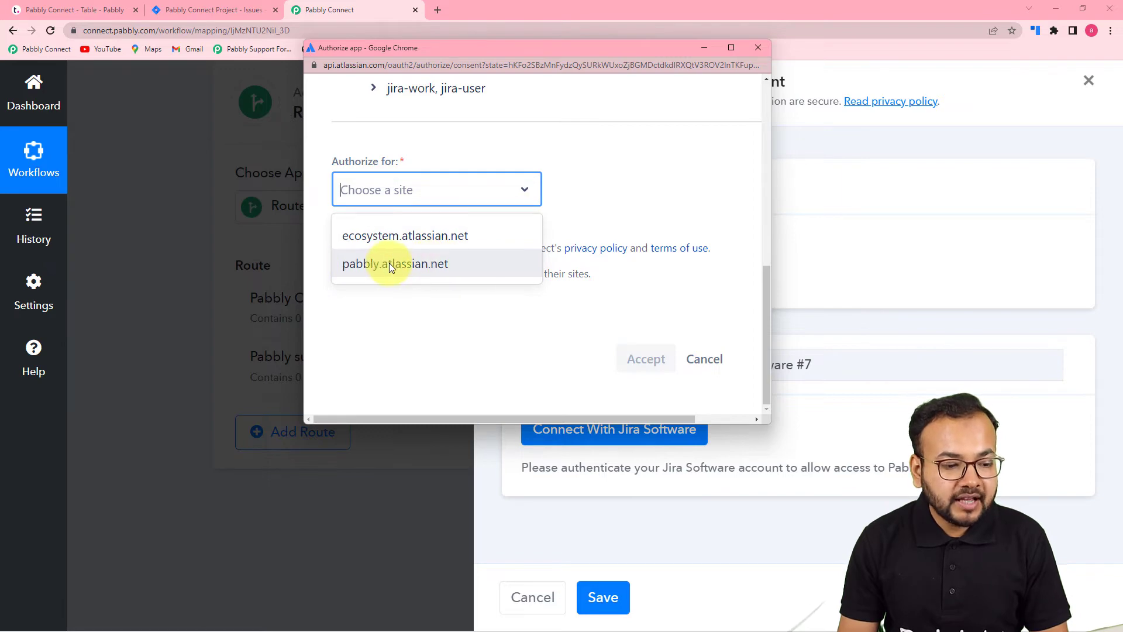
click(214, 10)
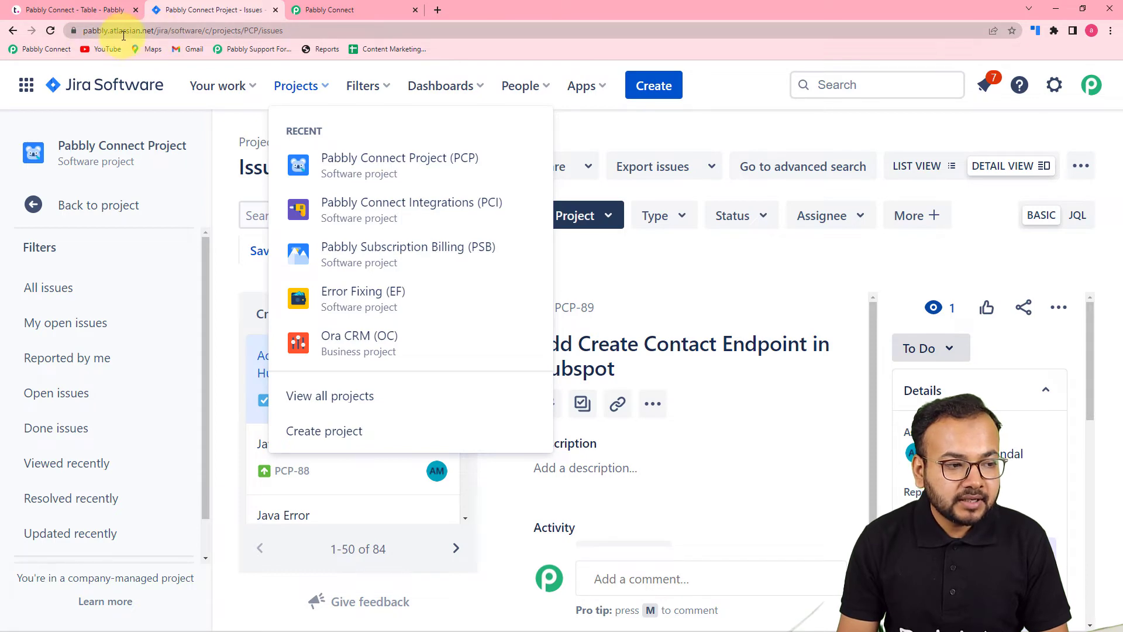
click(305, 4)
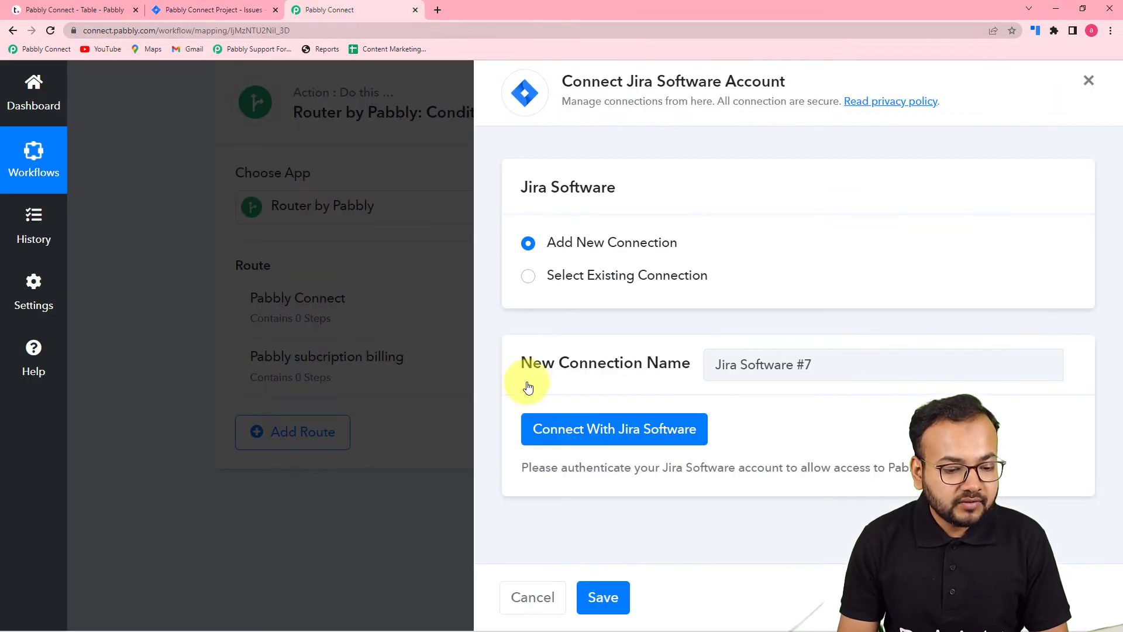
- Restart the Jira Software connection, authorize it for the site pabbly.atlassian.net and accept the access request
click(555, 426)
click(442, 193)
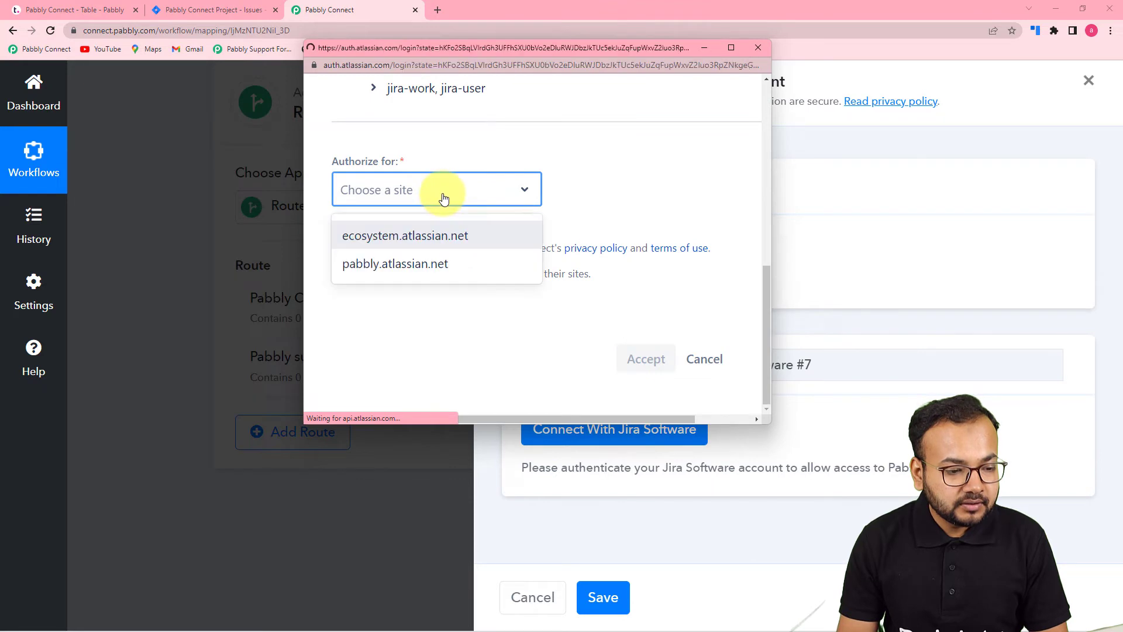
click(383, 261)
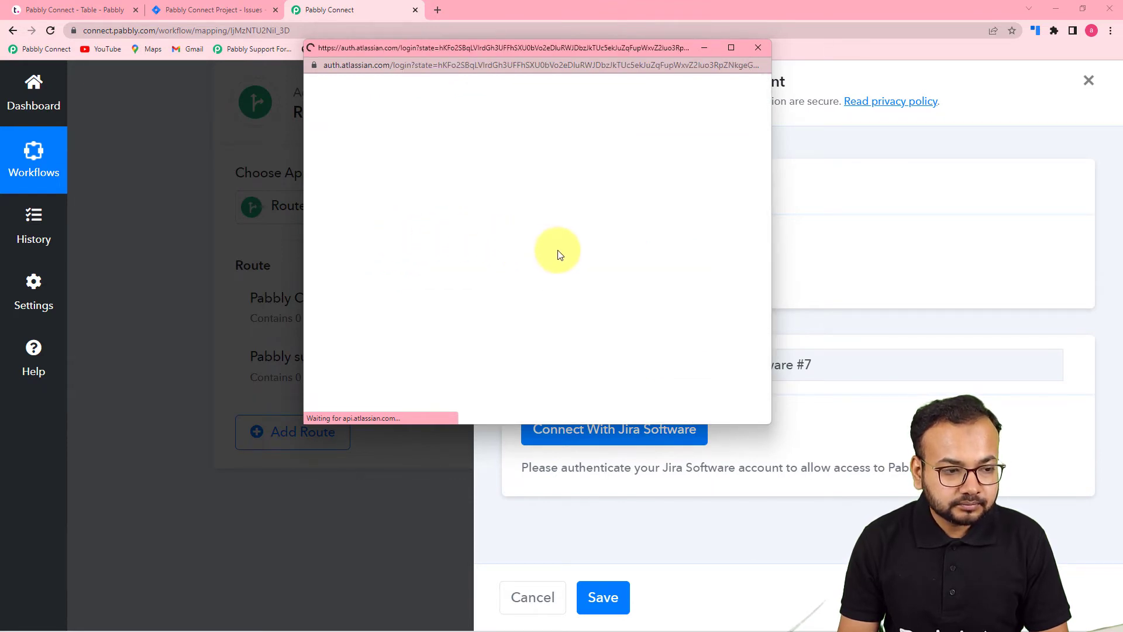
scroll(558, 254, down, 8)
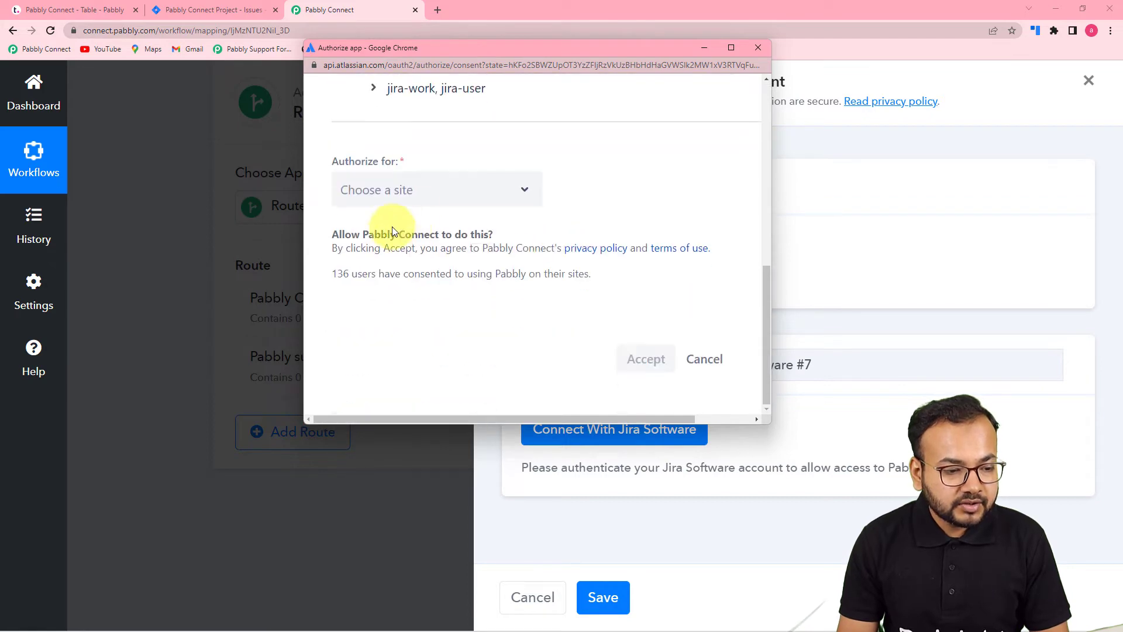
click(415, 190)
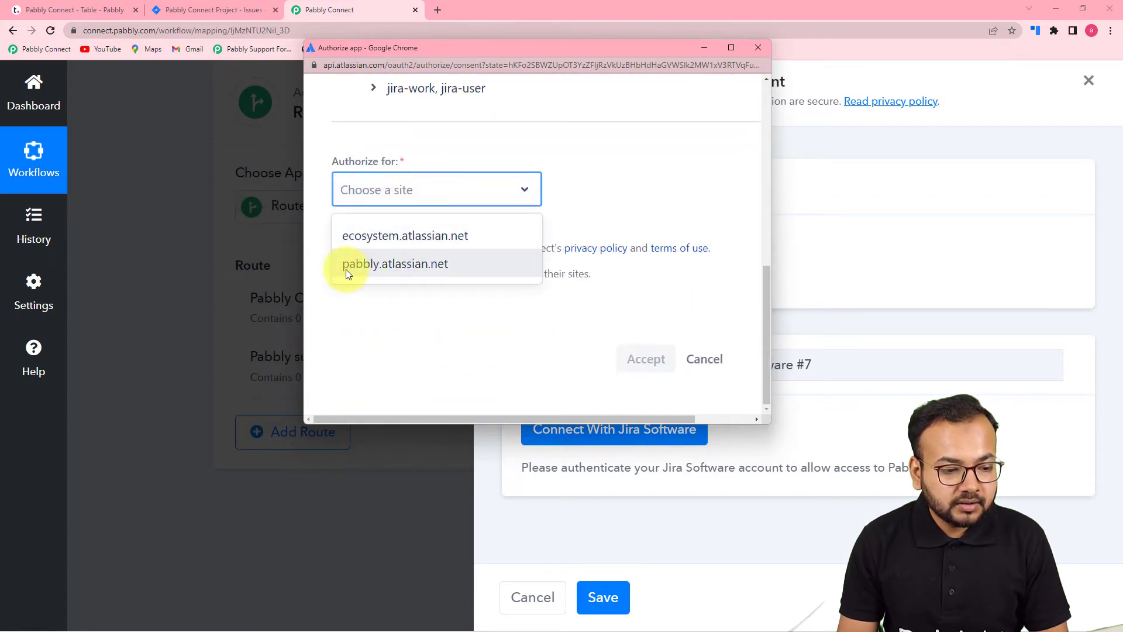
click(397, 268)
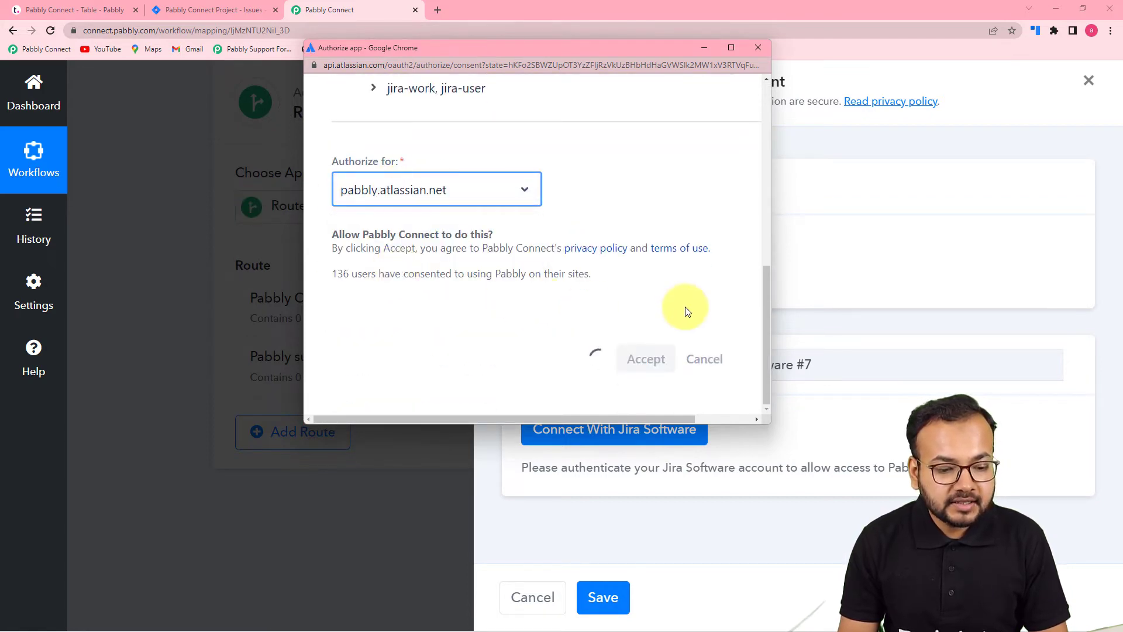
click(641, 356)
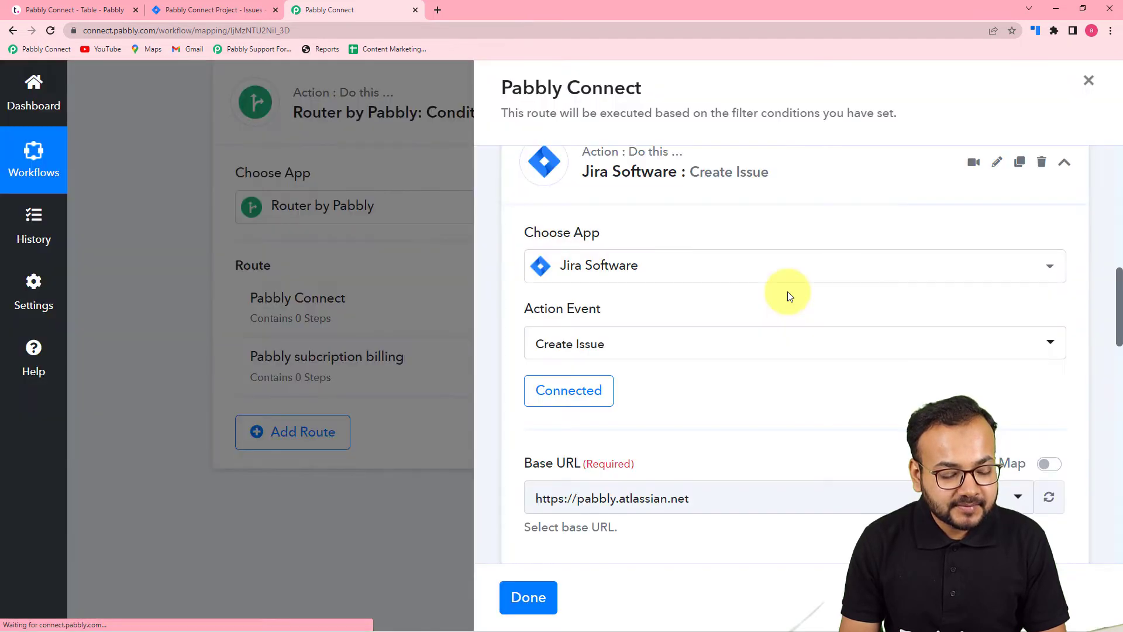
scroll(787, 292, down, 3)
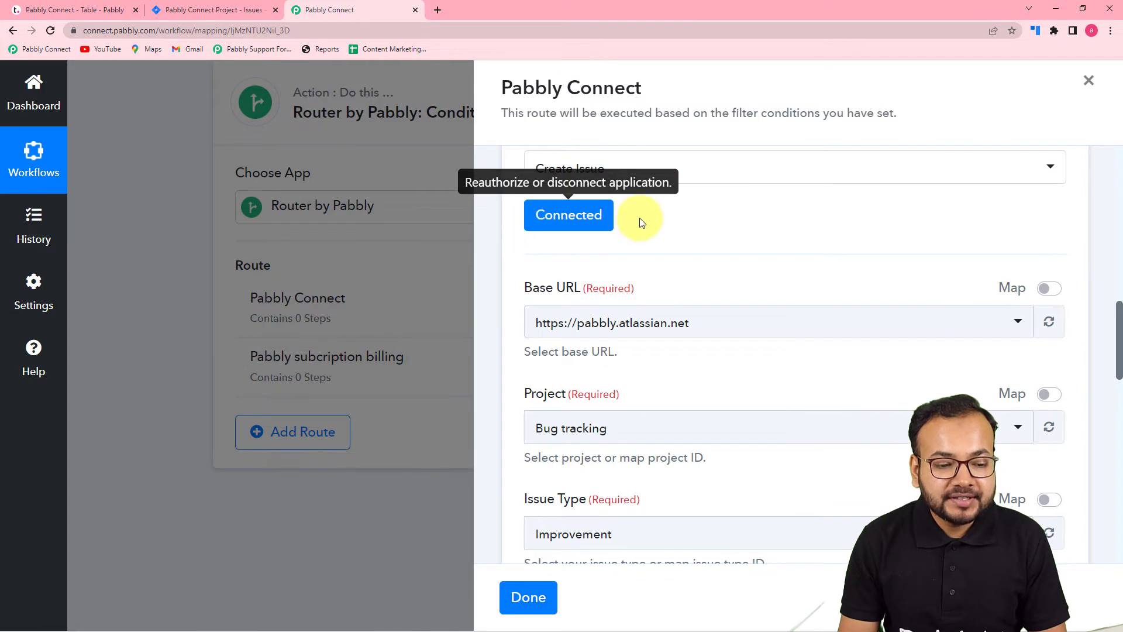
scroll(684, 233, down, 2)
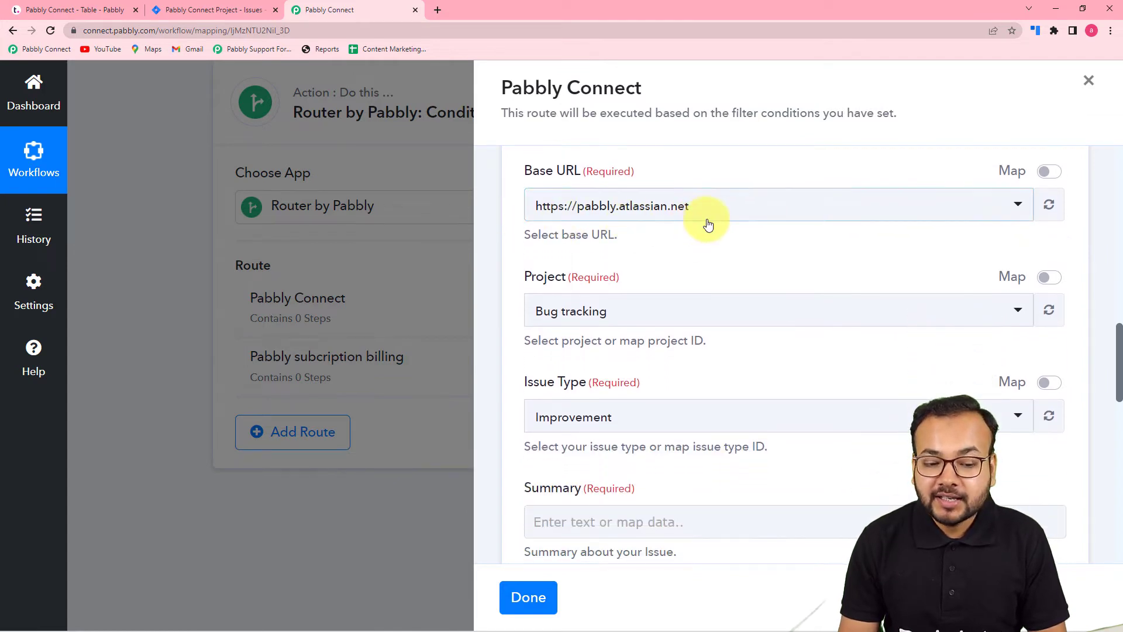
click(756, 222)
click(667, 283)
scroll(706, 283, down, 1)
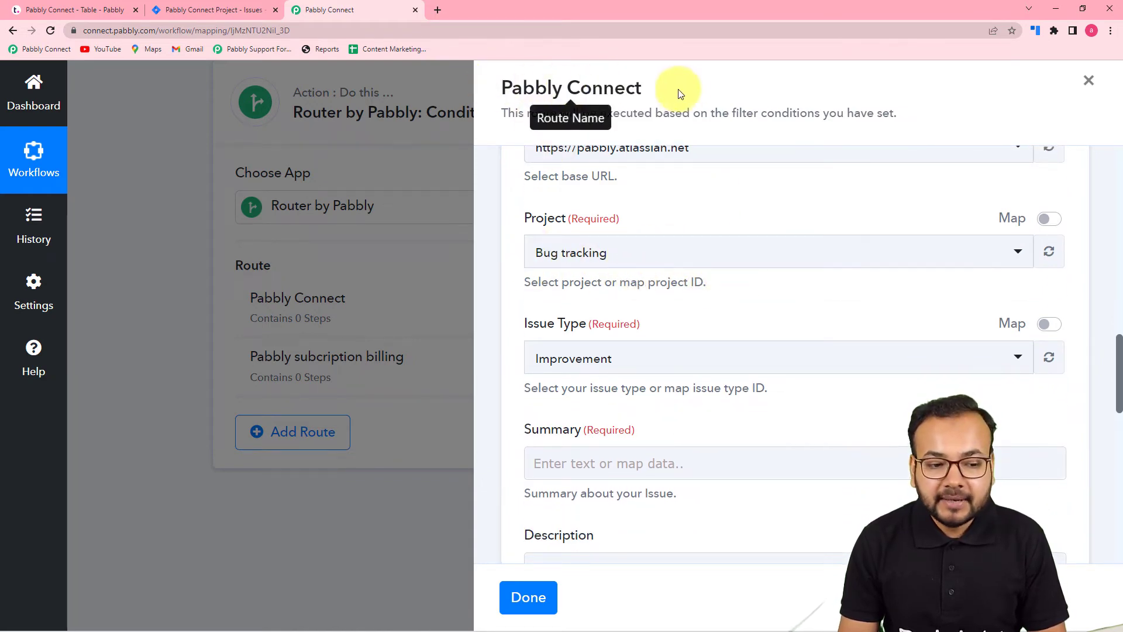
click(686, 265)
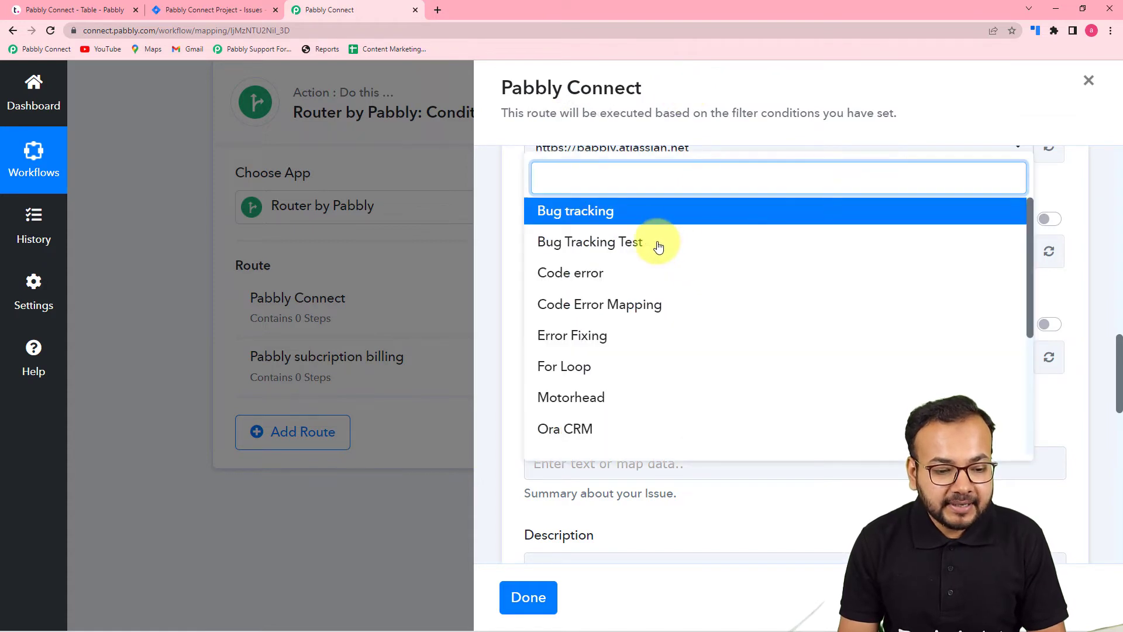
scroll(615, 398, down, 1)
scroll(614, 412, down, 1)
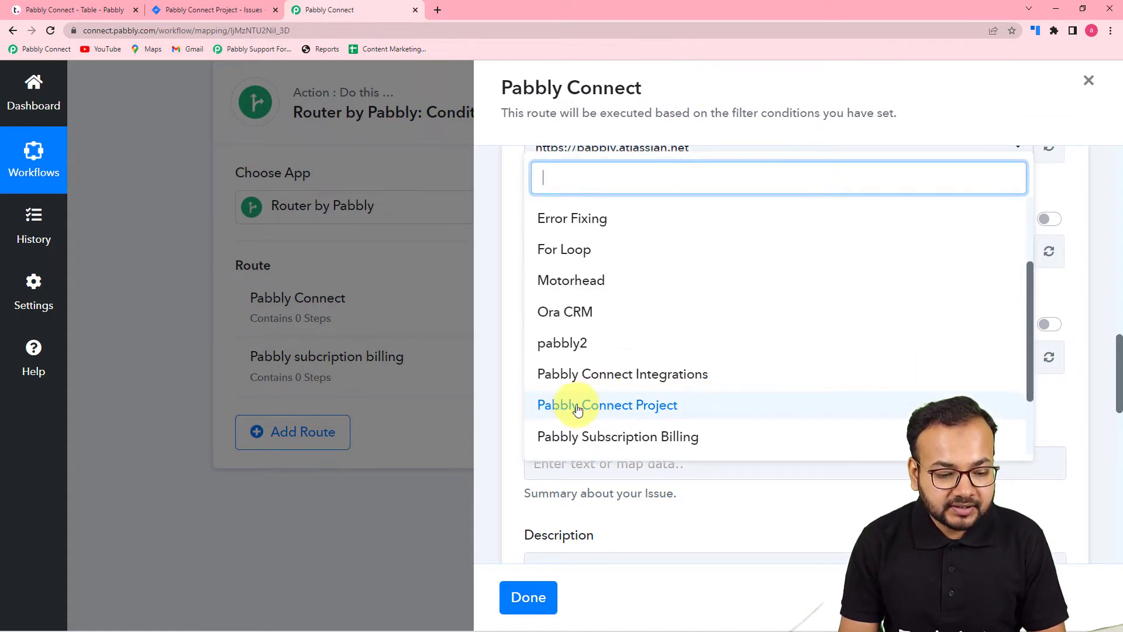
click(560, 413)
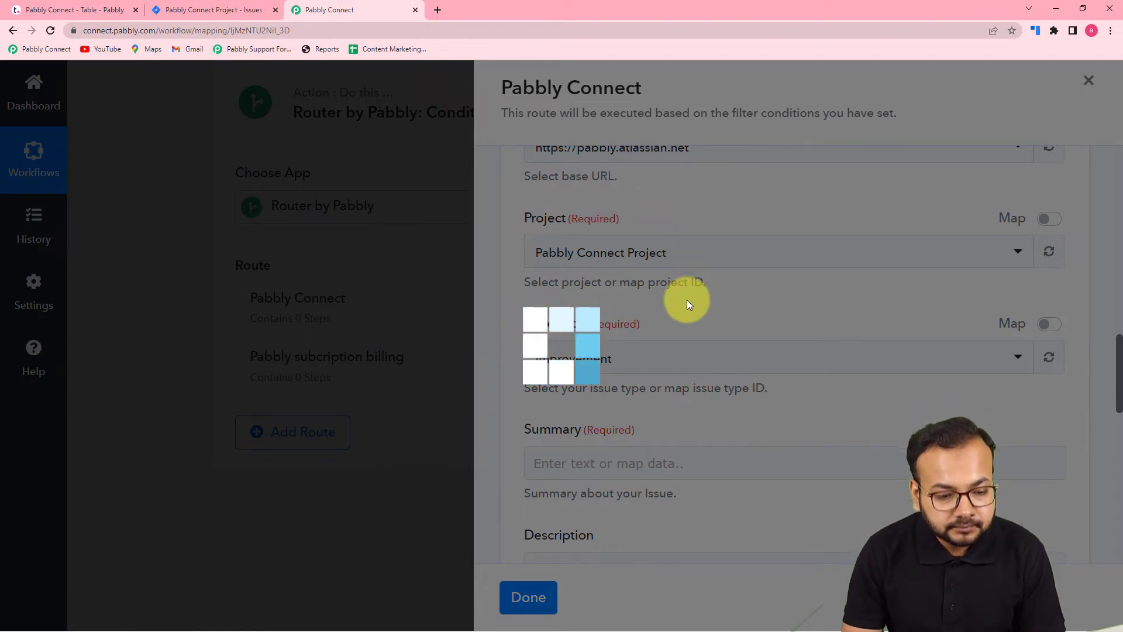
- Set the issue type of the Jira issue to Task
scroll(687, 302, down, 2)
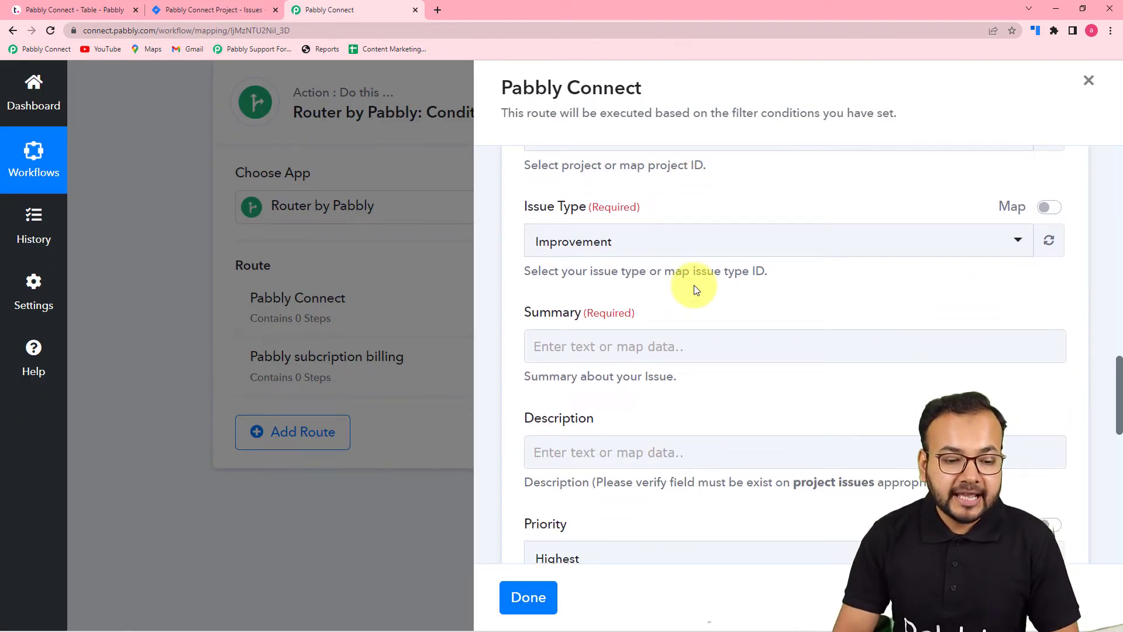
click(688, 251)
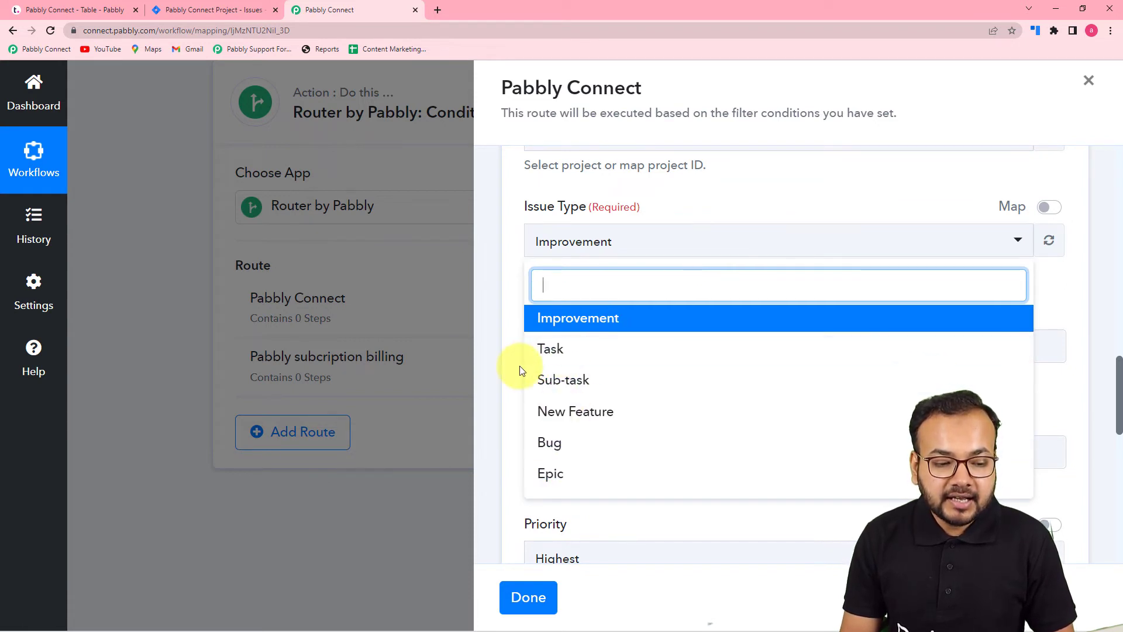
click(569, 360)
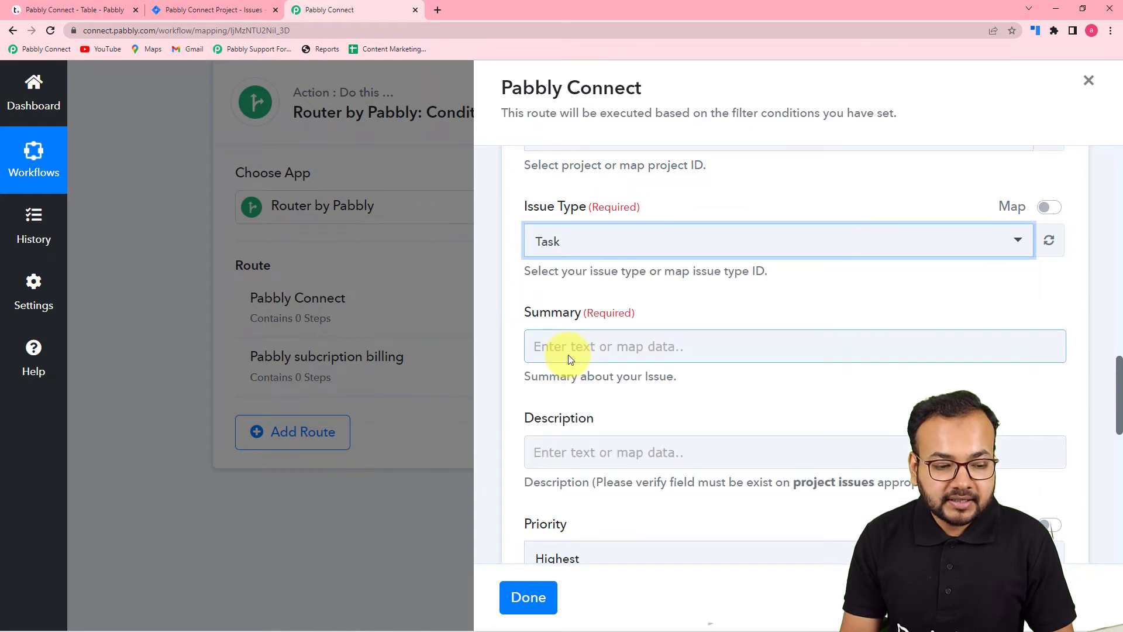
- Map the Task Name from the Teamwork New Task trigger into the issue's Summary
scroll(600, 283, down, 1)
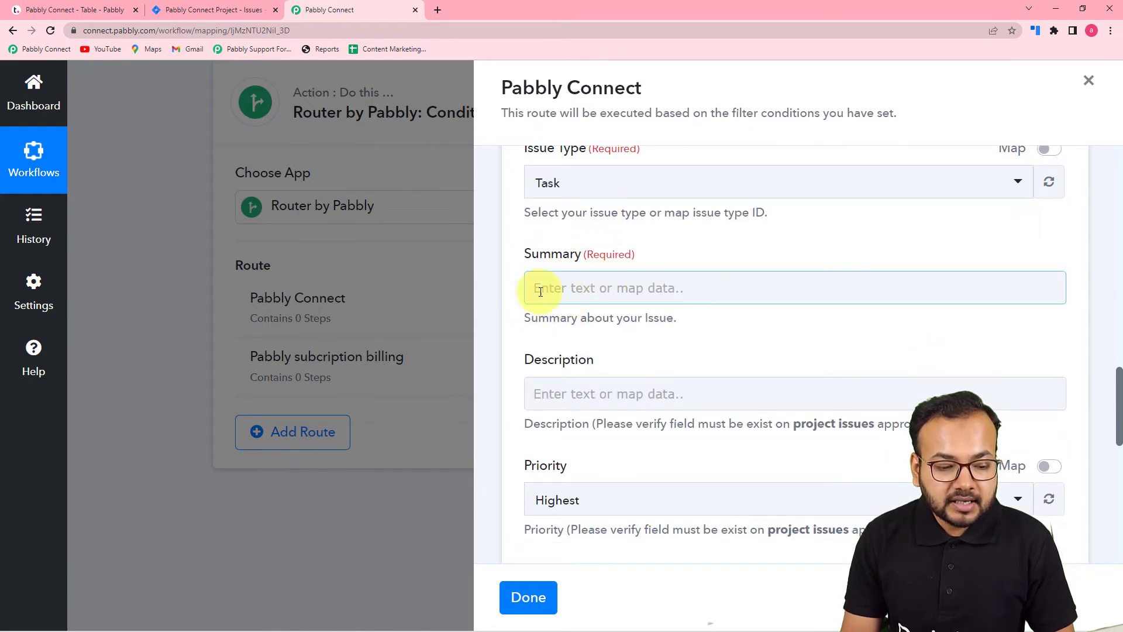
scroll(602, 304, down, 3)
scroll(603, 319, down, 2)
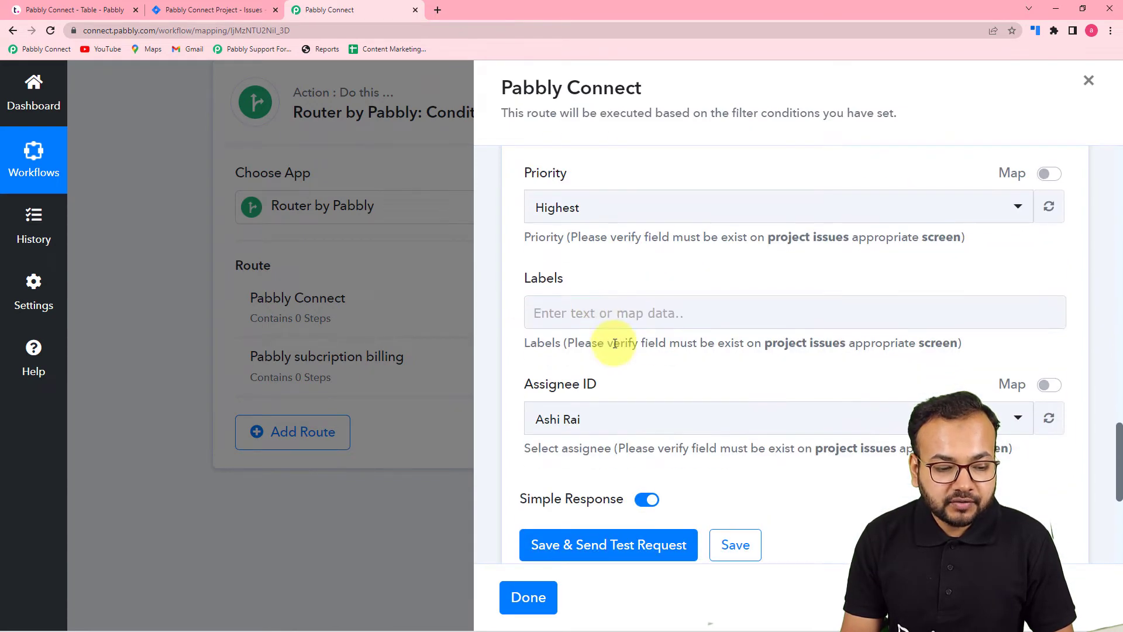
scroll(599, 355, up, 6)
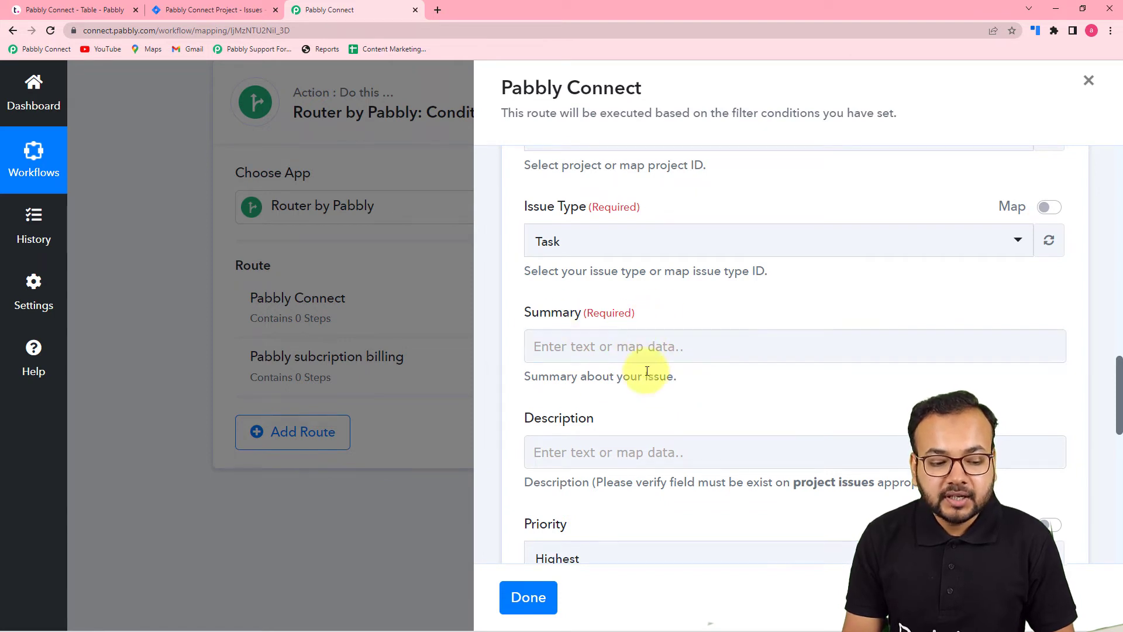
click(641, 347)
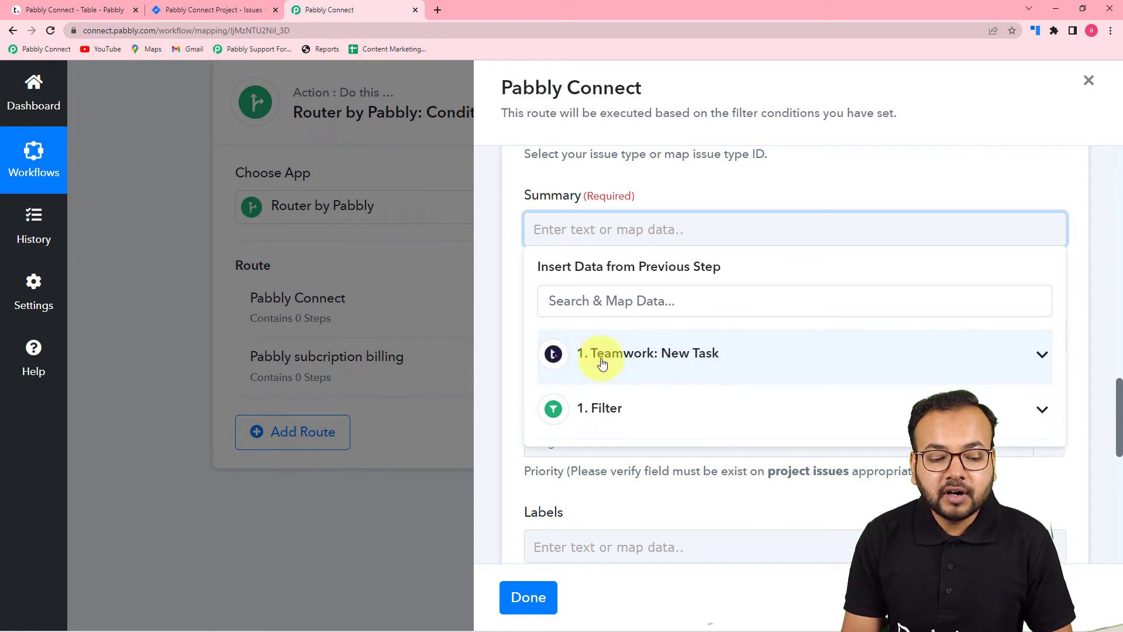
click(675, 368)
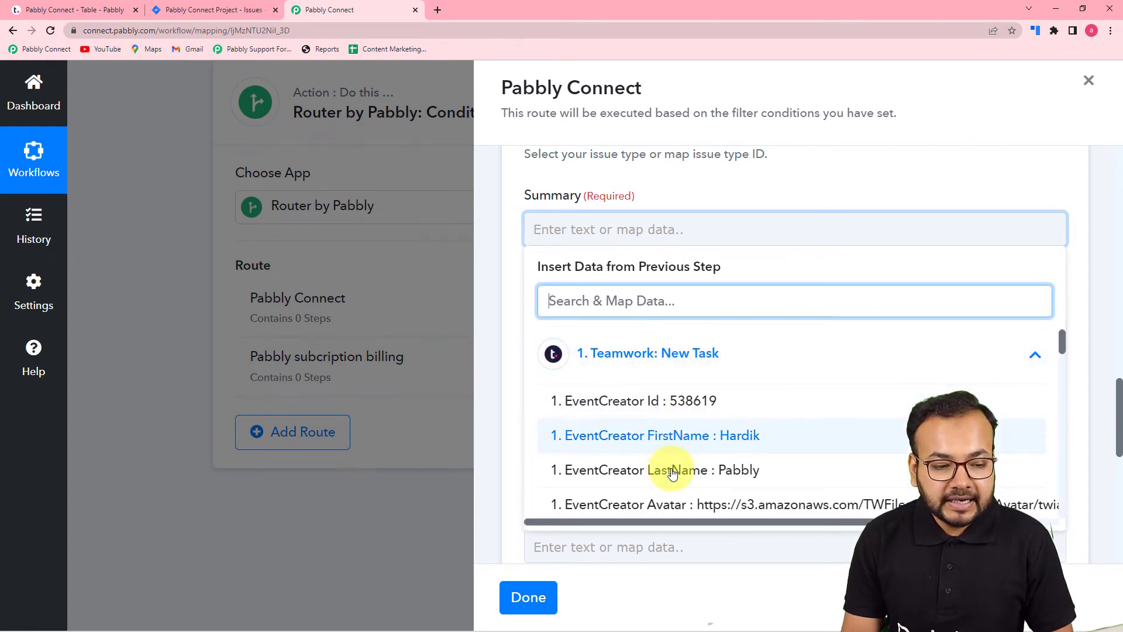
scroll(673, 478, down, 4)
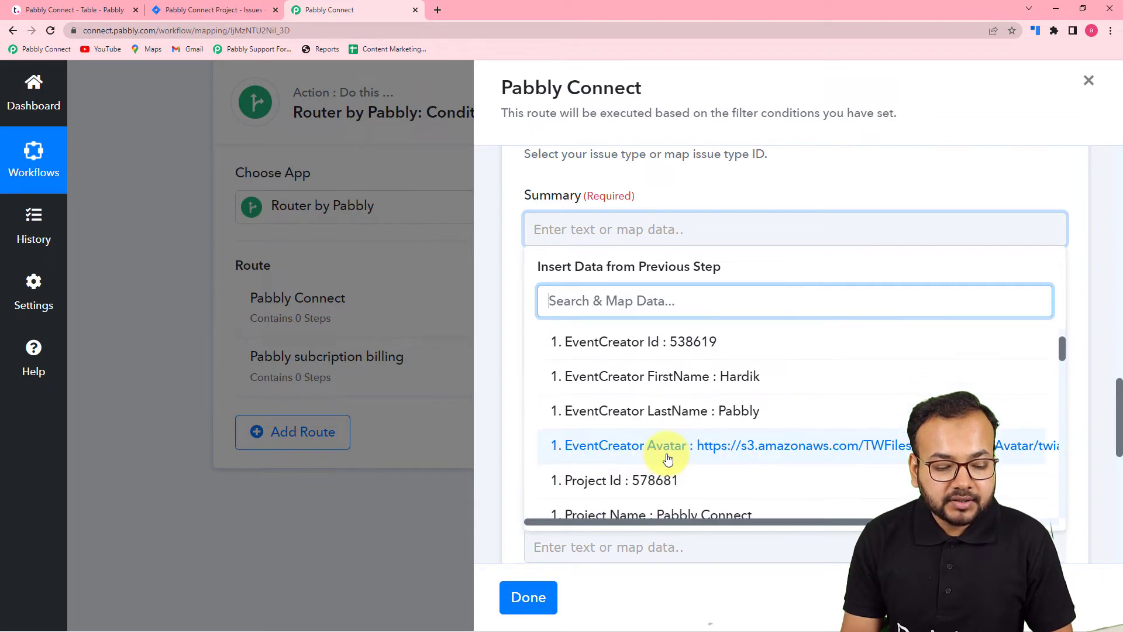
scroll(667, 450, down, 4)
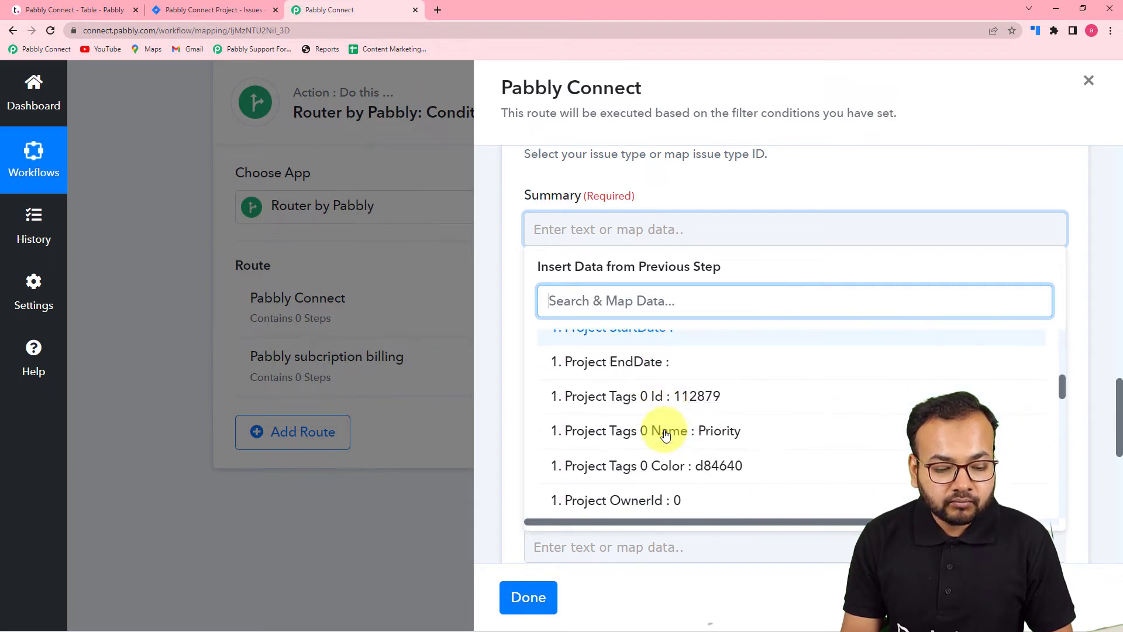
scroll(666, 435, down, 2)
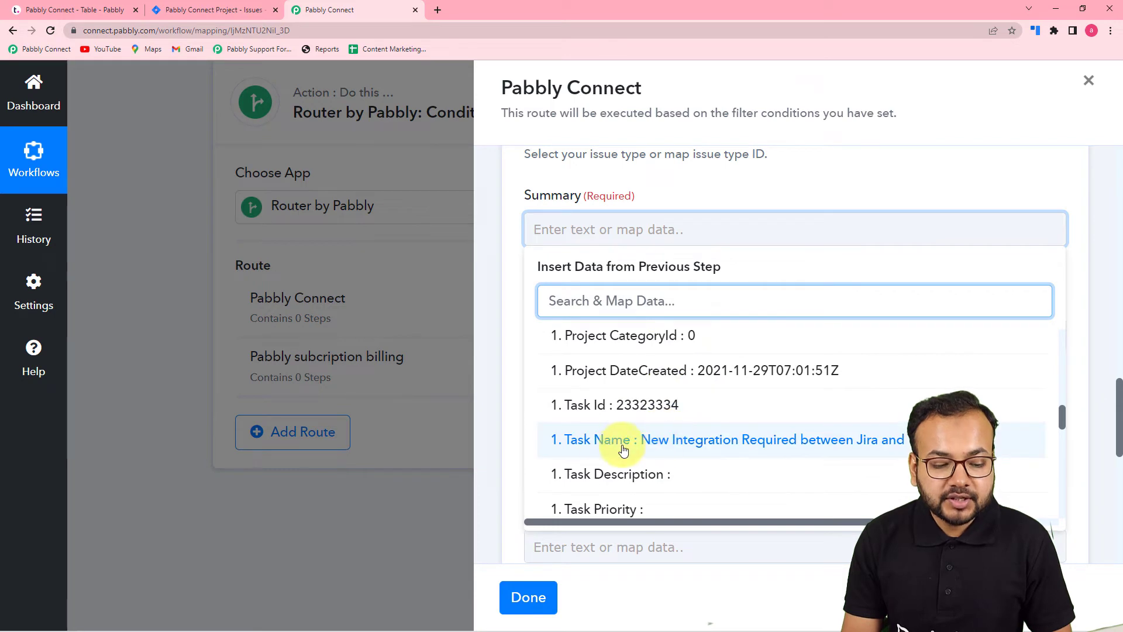
click(712, 448)
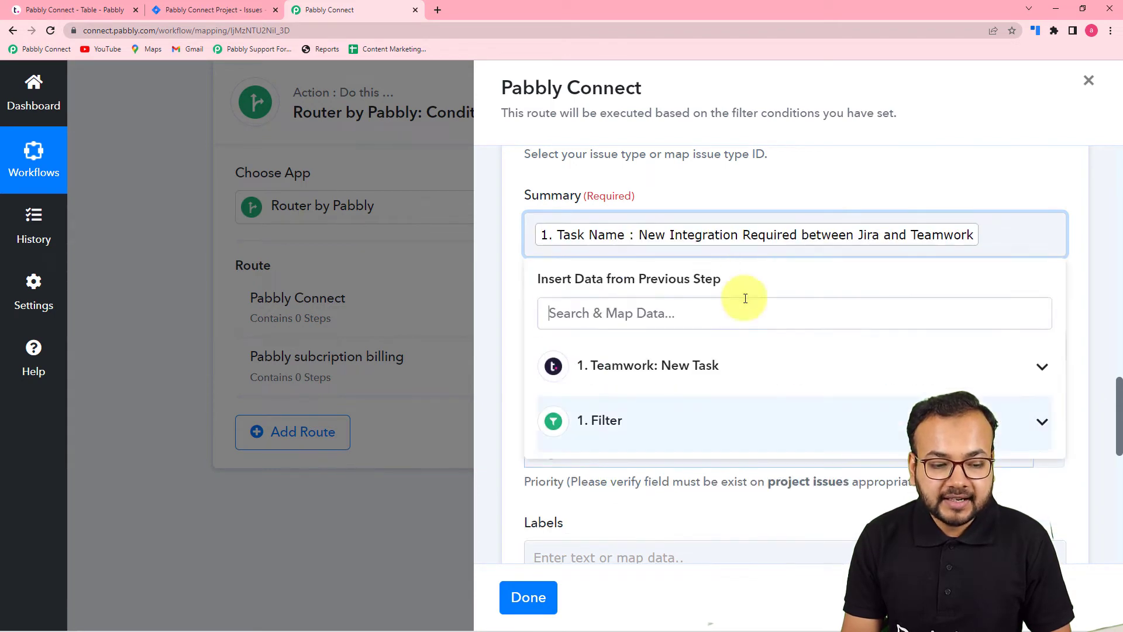
click(745, 197)
- Leave the issue's description empty and set its priority to Medium
scroll(643, 220, down, 2)
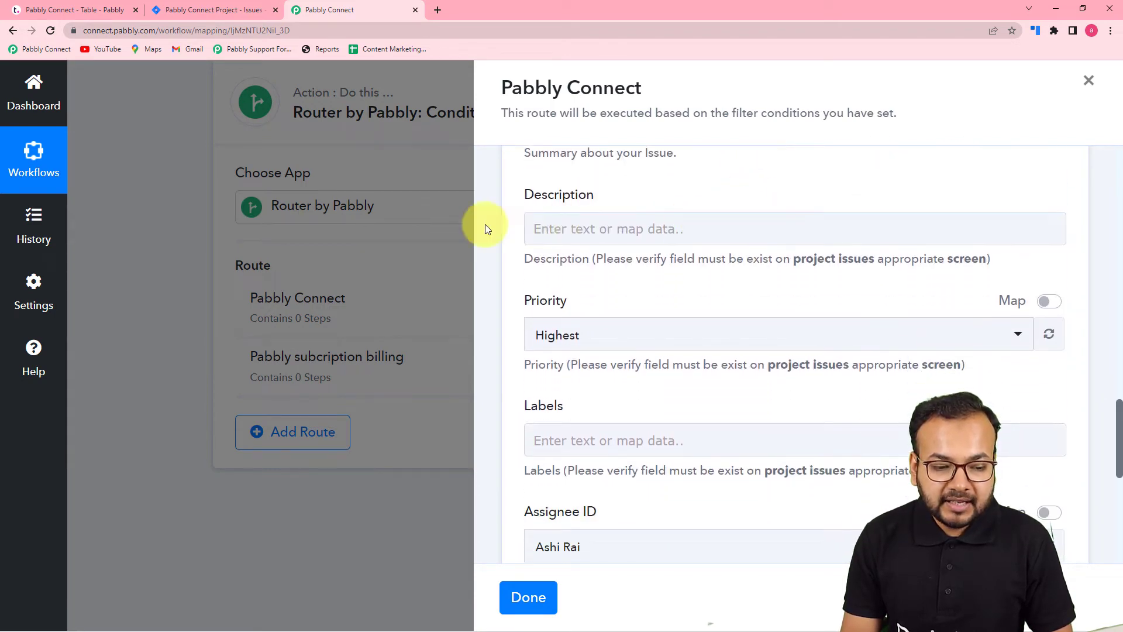
scroll(672, 251, down, 3)
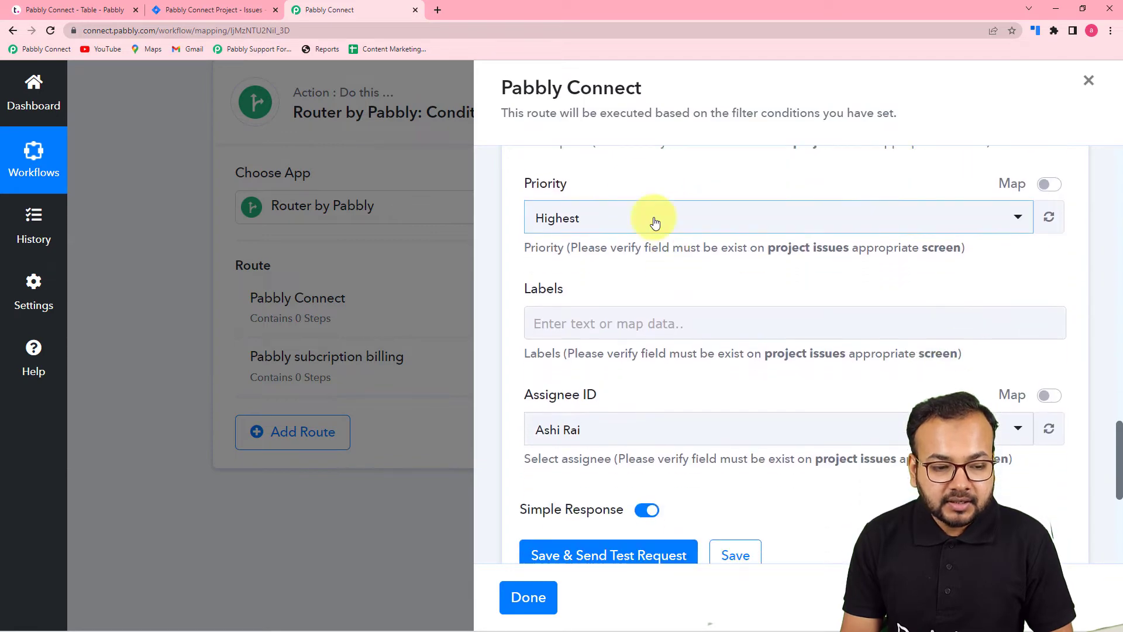
scroll(633, 188, up, 5)
scroll(659, 333, down, 4)
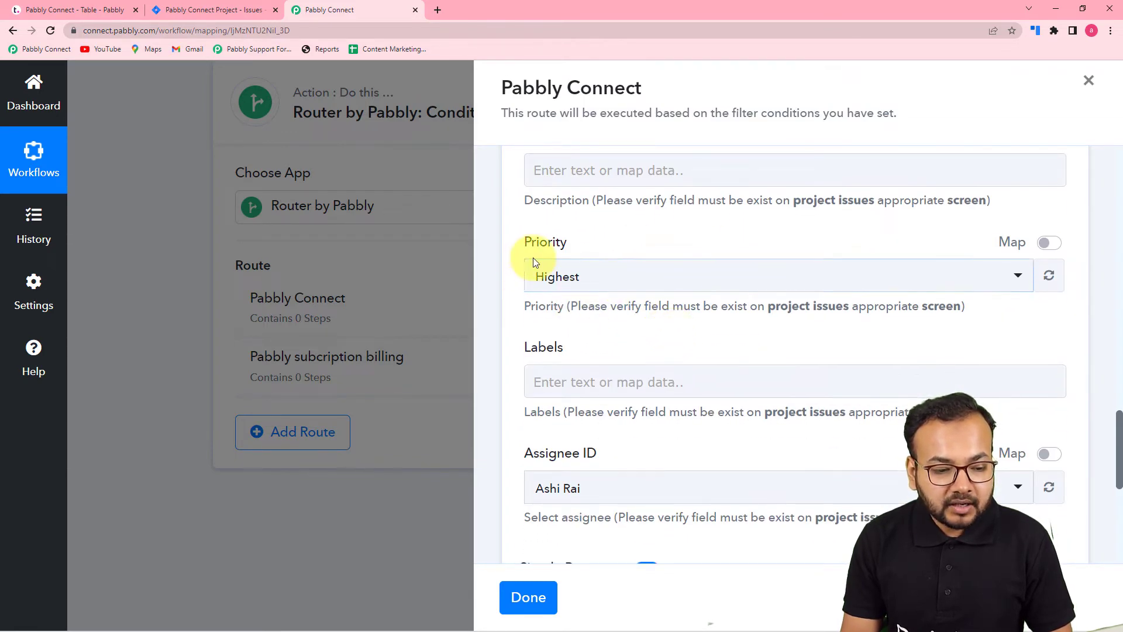
click(623, 283)
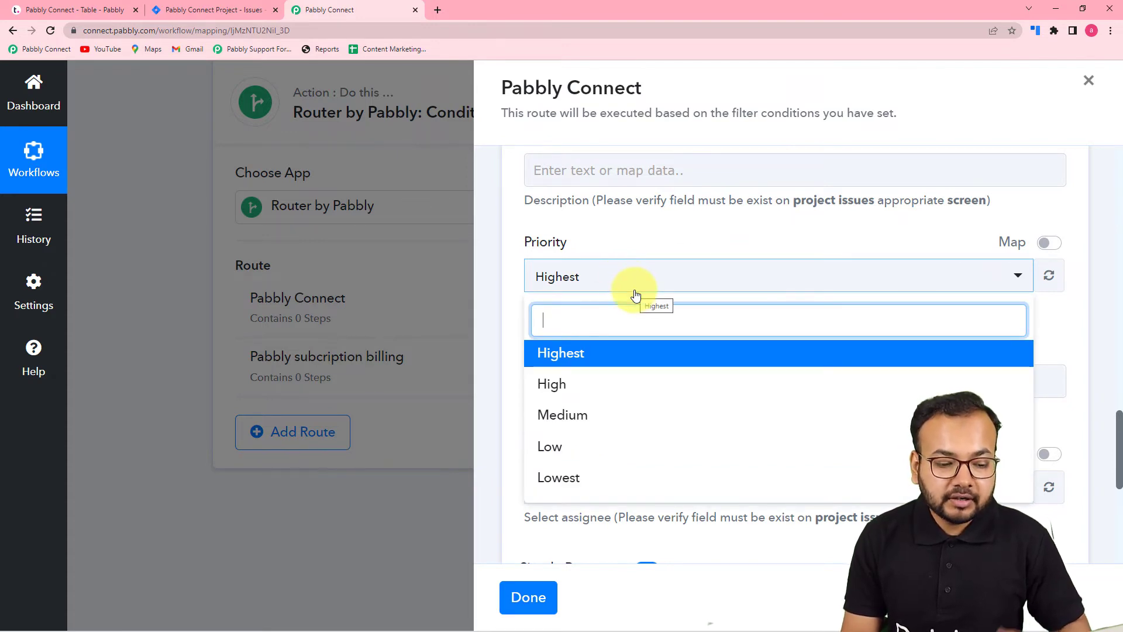
click(589, 417)
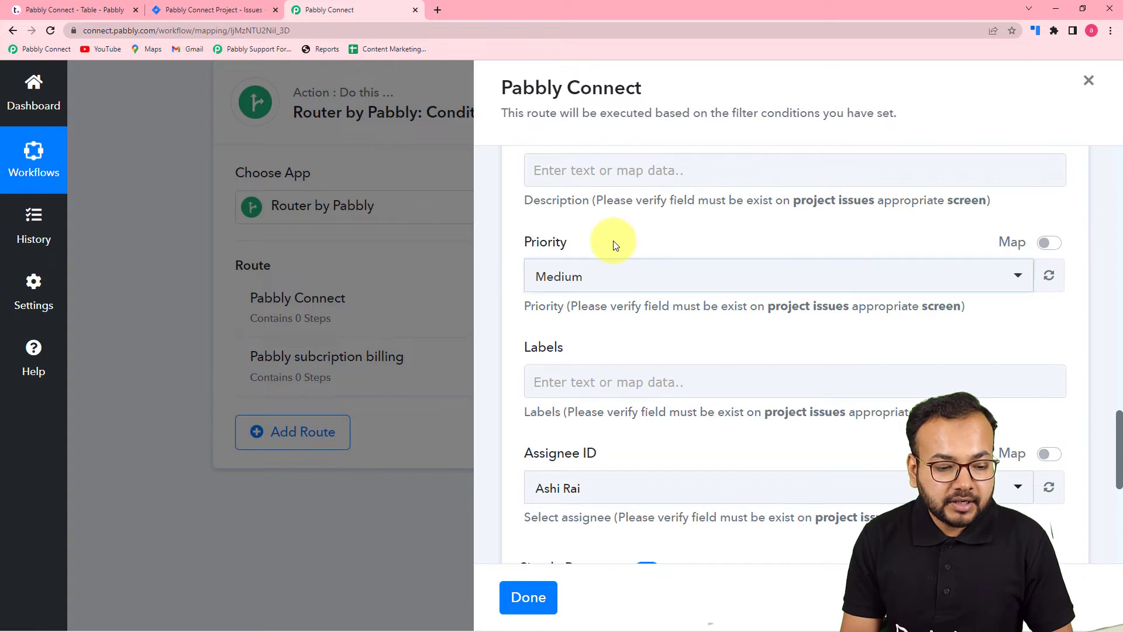
- Set the Jira issue's Assignee ID to the fourth person offered in the list
scroll(611, 244, down, 3)
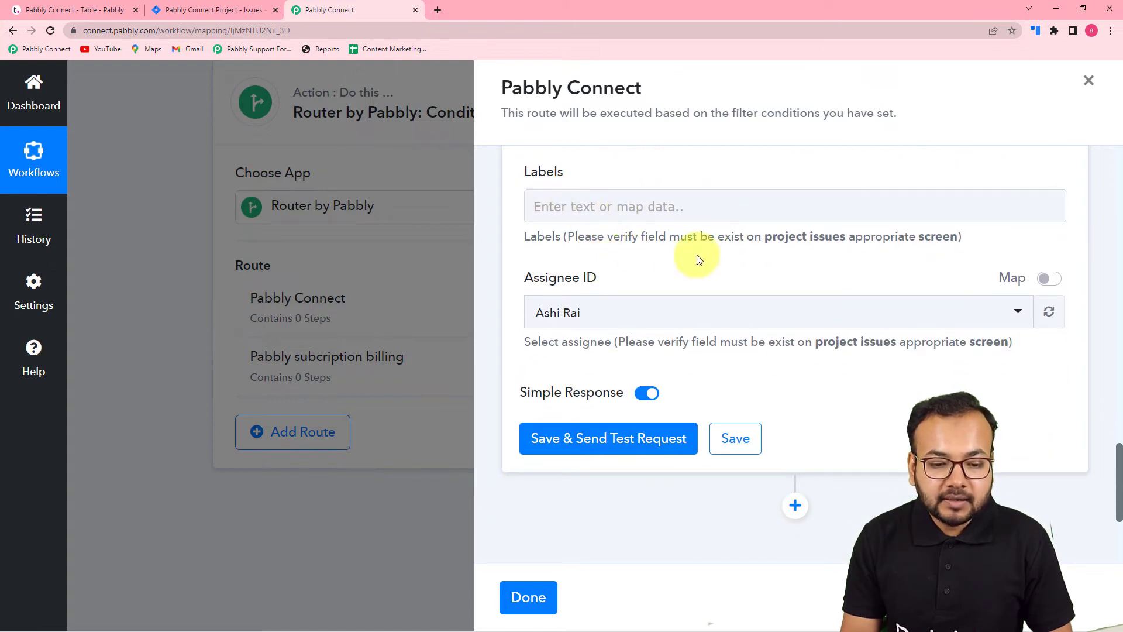
scroll(714, 264, down, 2)
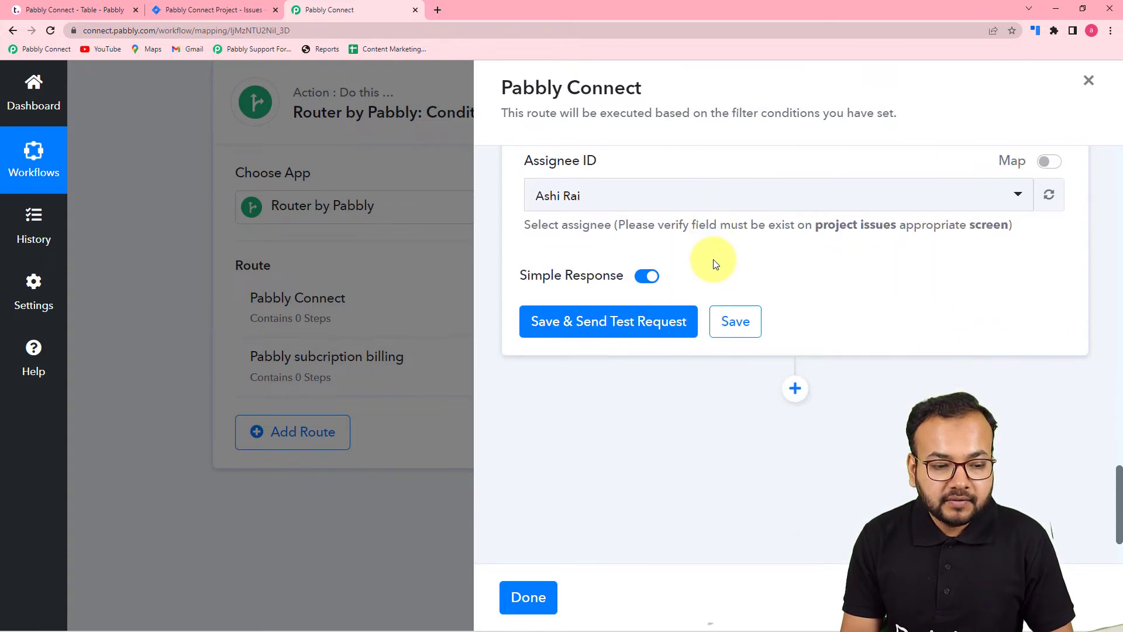
click(653, 209)
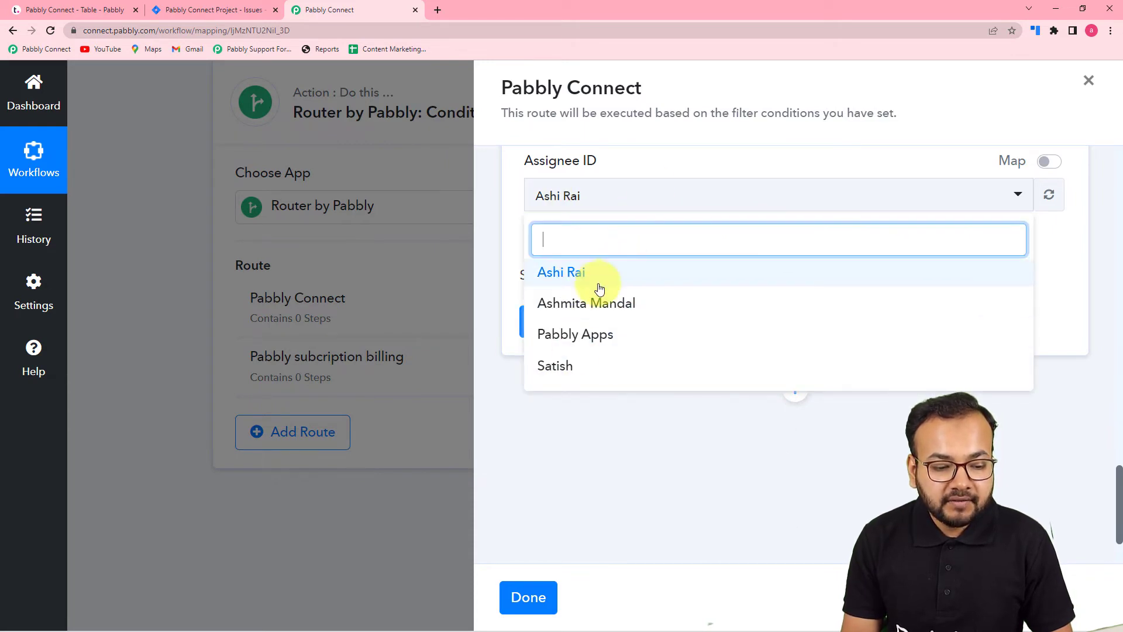
click(571, 367)
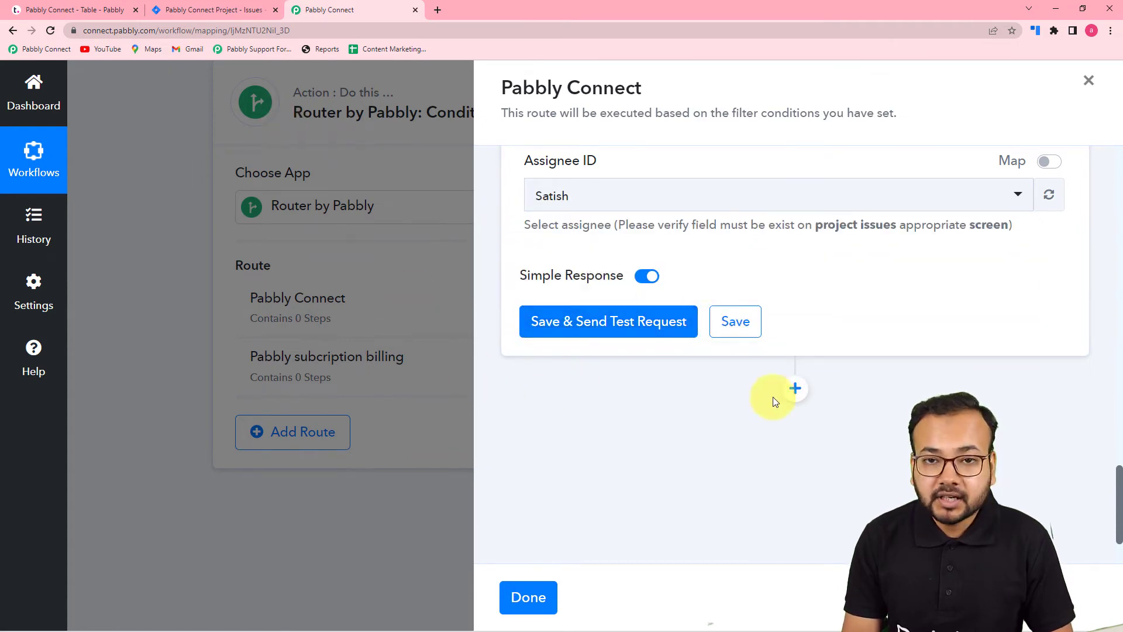
- Look over the existing issues of the Pabbly Connect Project in Jira before testing the action
click(232, 13)
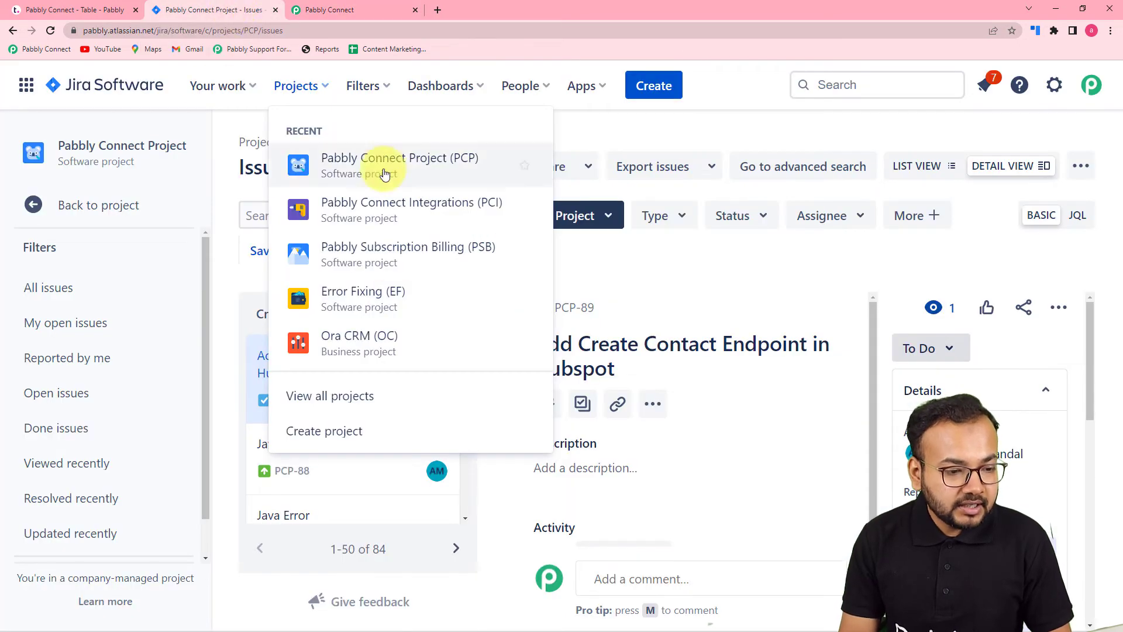
click(397, 164)
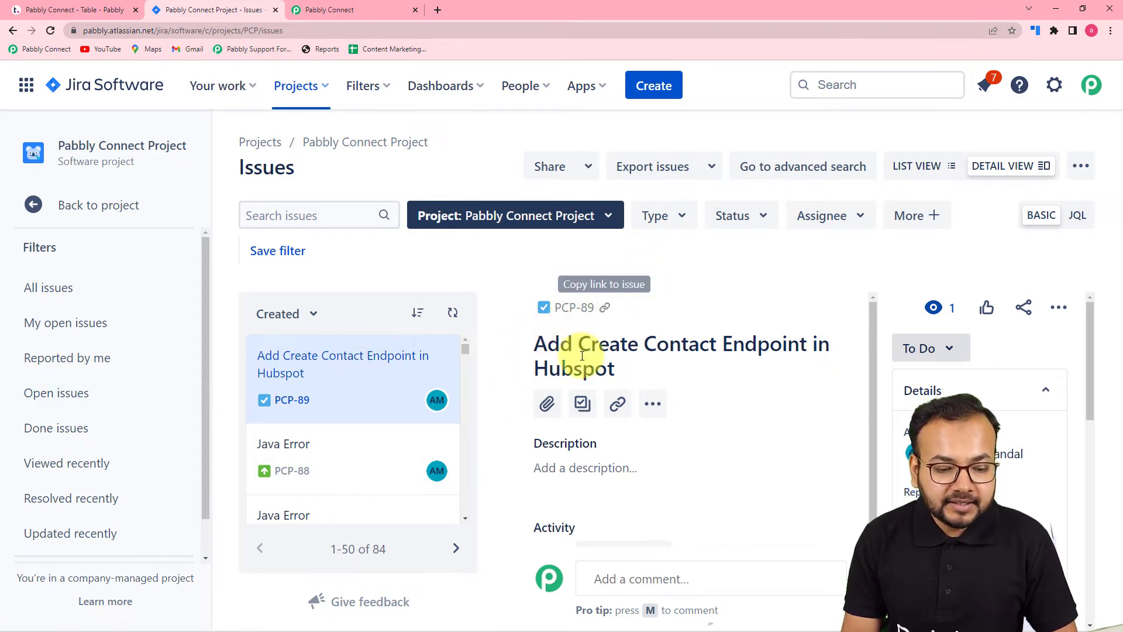
click(377, 10)
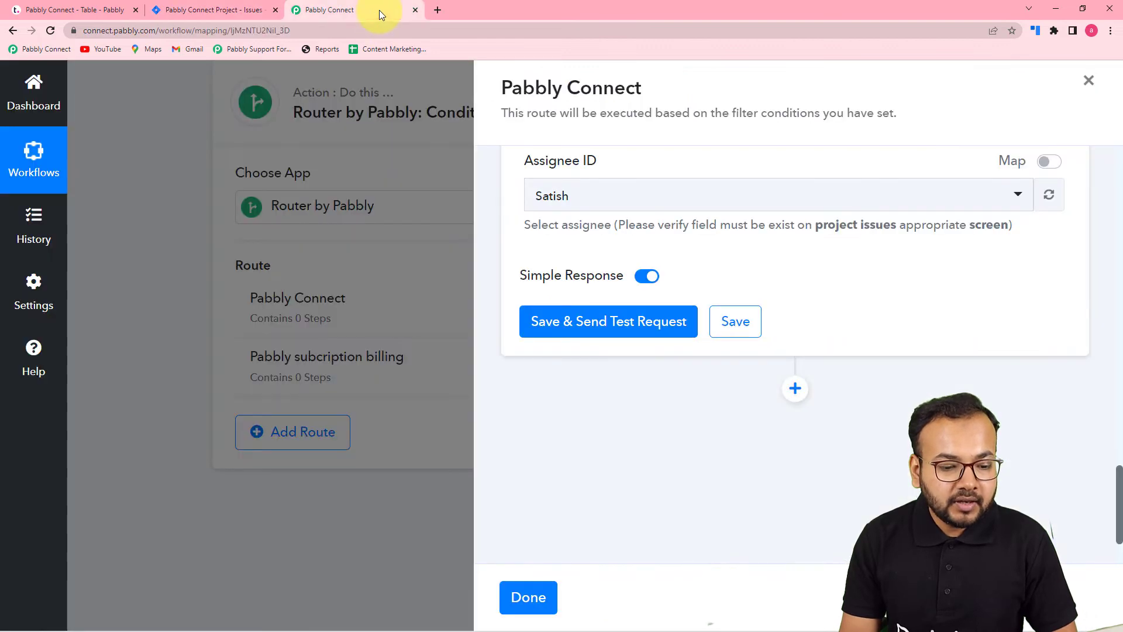
- Save the Create Issue action with a test request and reload the Pabbly Connect Project's issues in Jira to check the result
click(612, 325)
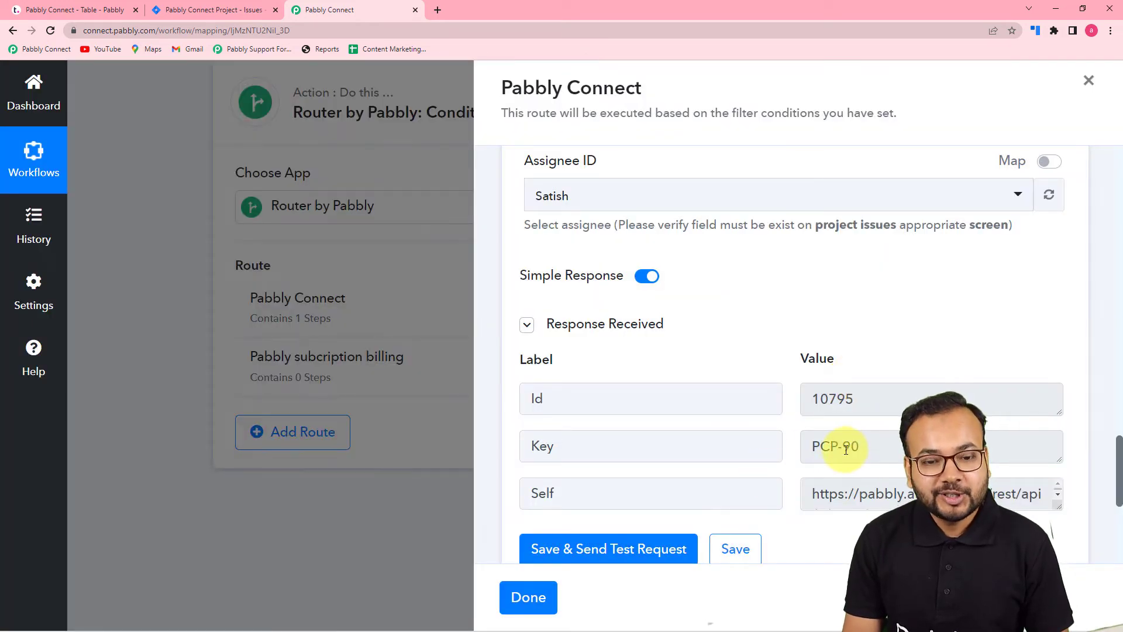
scroll(797, 458, down, 2)
click(216, 8)
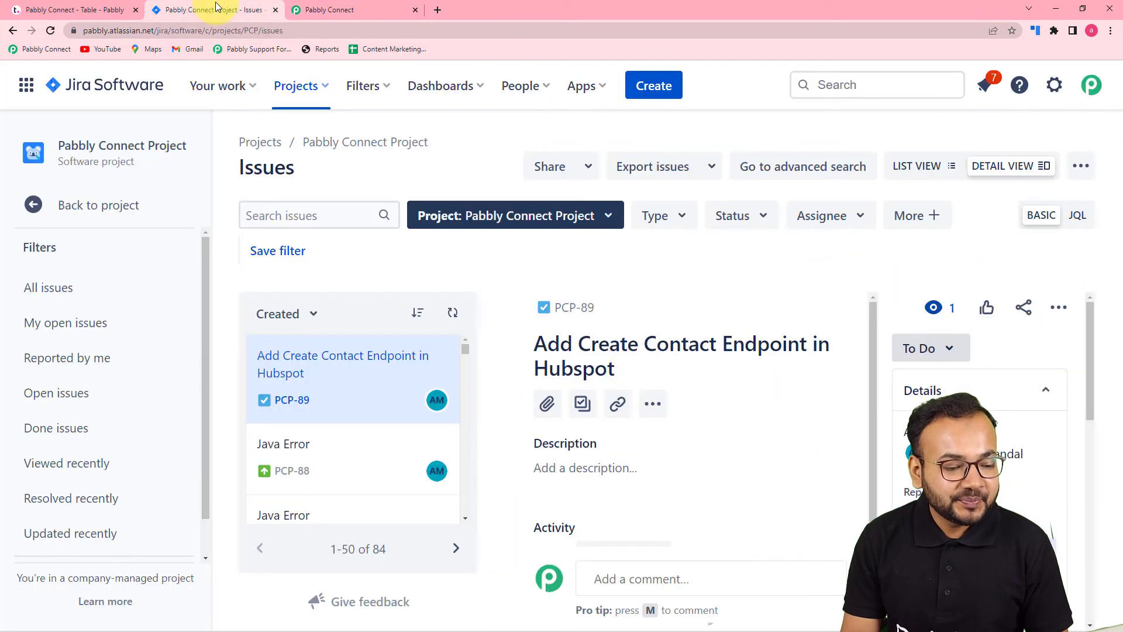
click(51, 31)
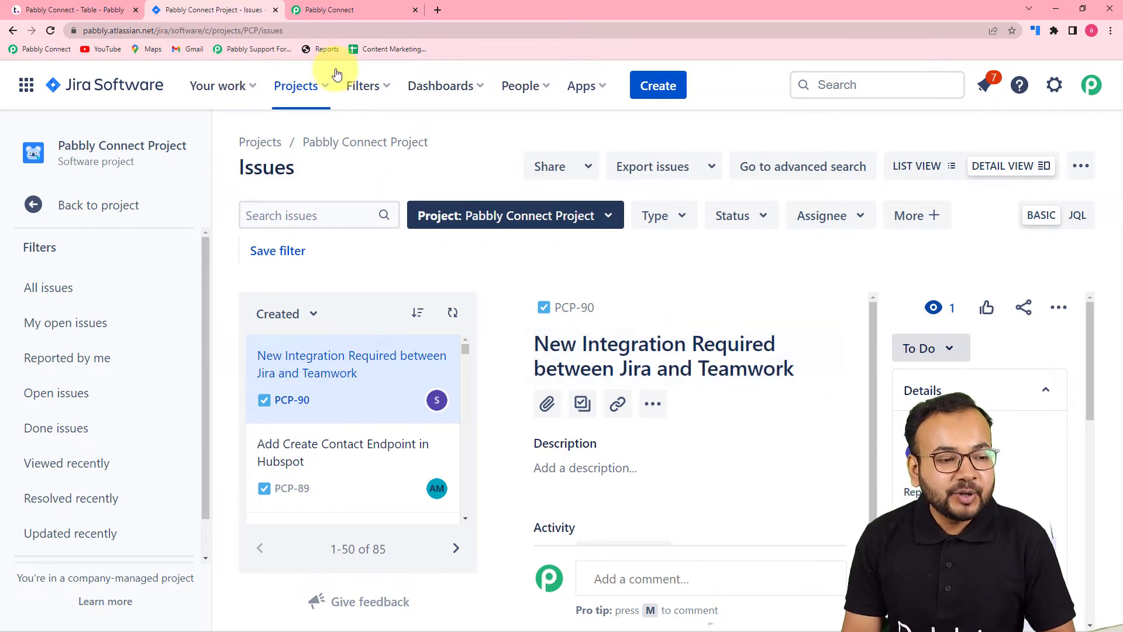
- Return to Pabbly Connect, save the Create Issue action and finish the Pabbly Connect route
click(342, 12)
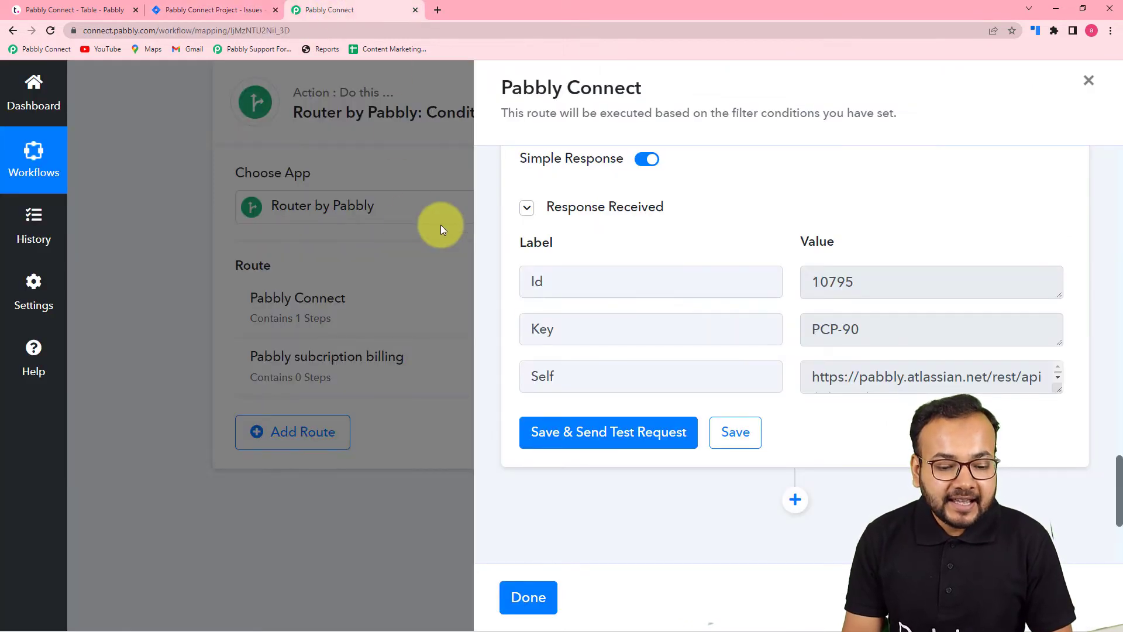
click(723, 443)
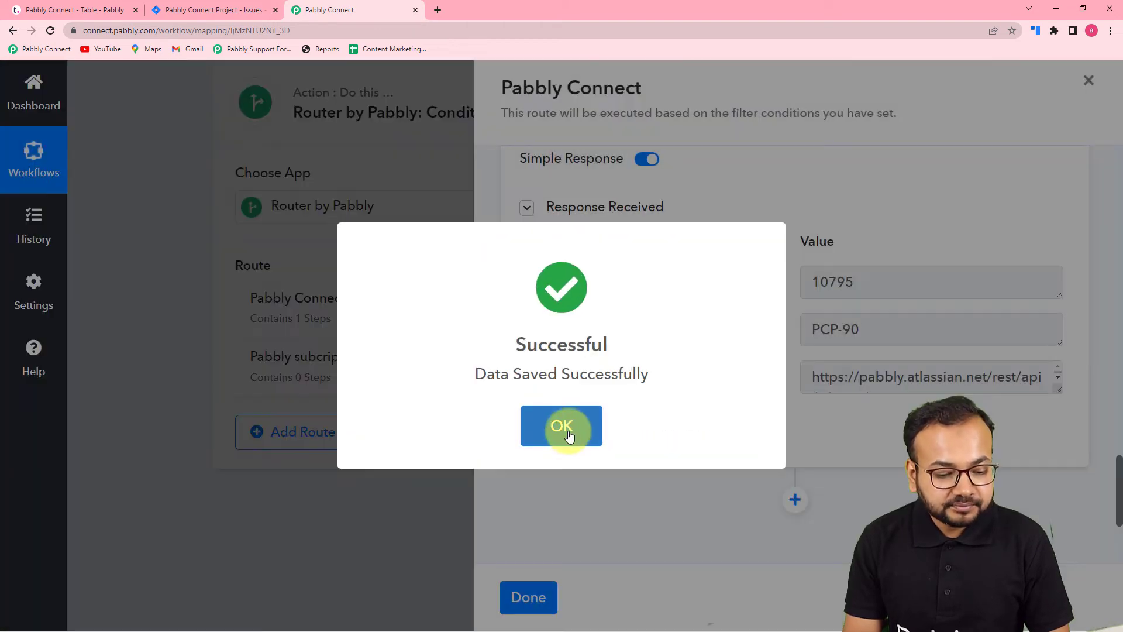
click(565, 432)
click(524, 590)
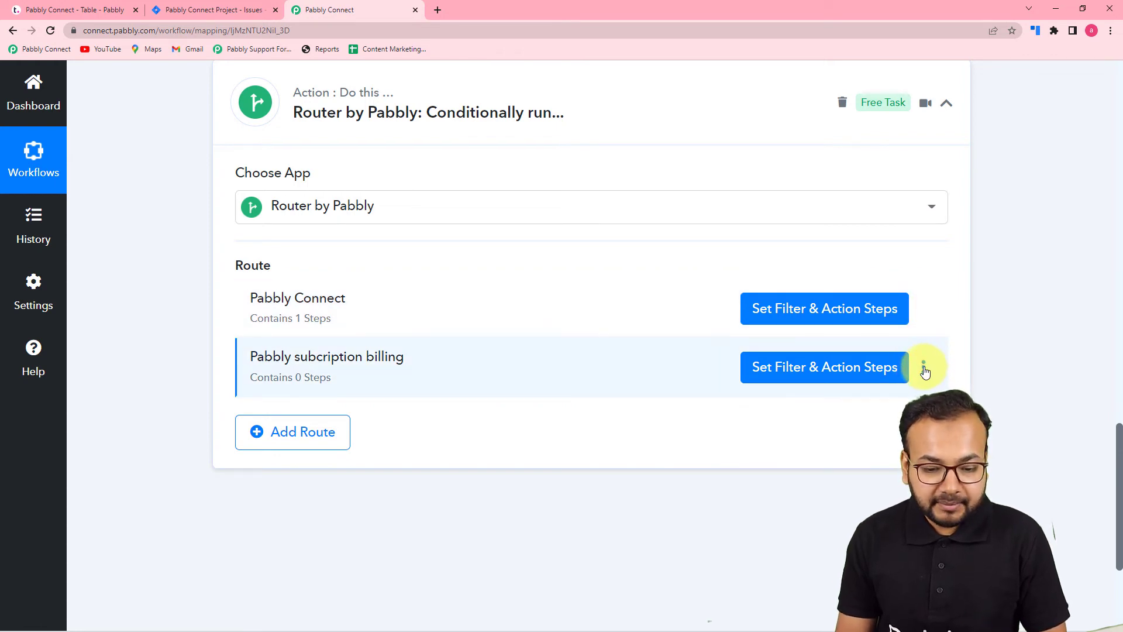
- Delete the empty Pabbly subcription billing route from the router and confirm the deletion
click(924, 369)
click(817, 450)
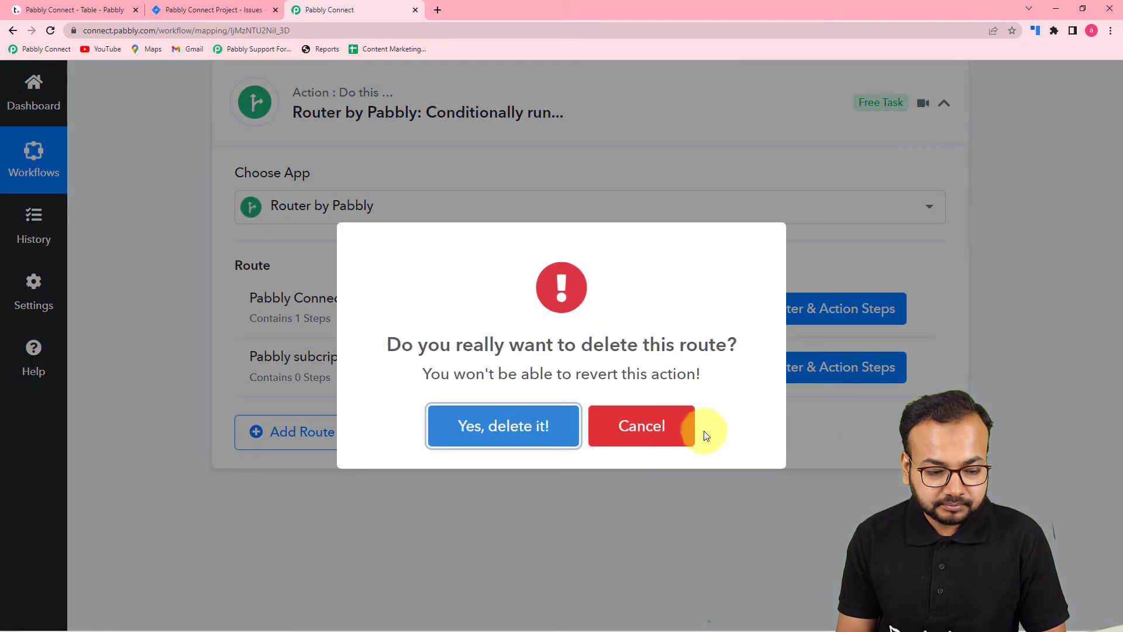
click(535, 427)
click(552, 436)
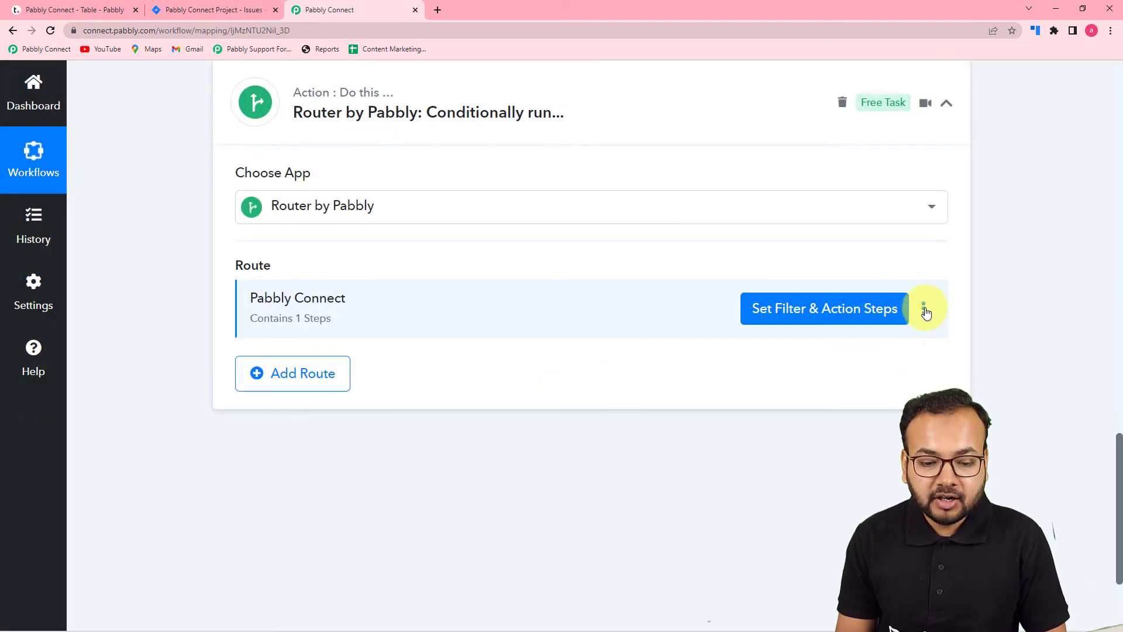
- Clone the Pabbly Connect route in the router together with its filter and action steps
click(924, 310)
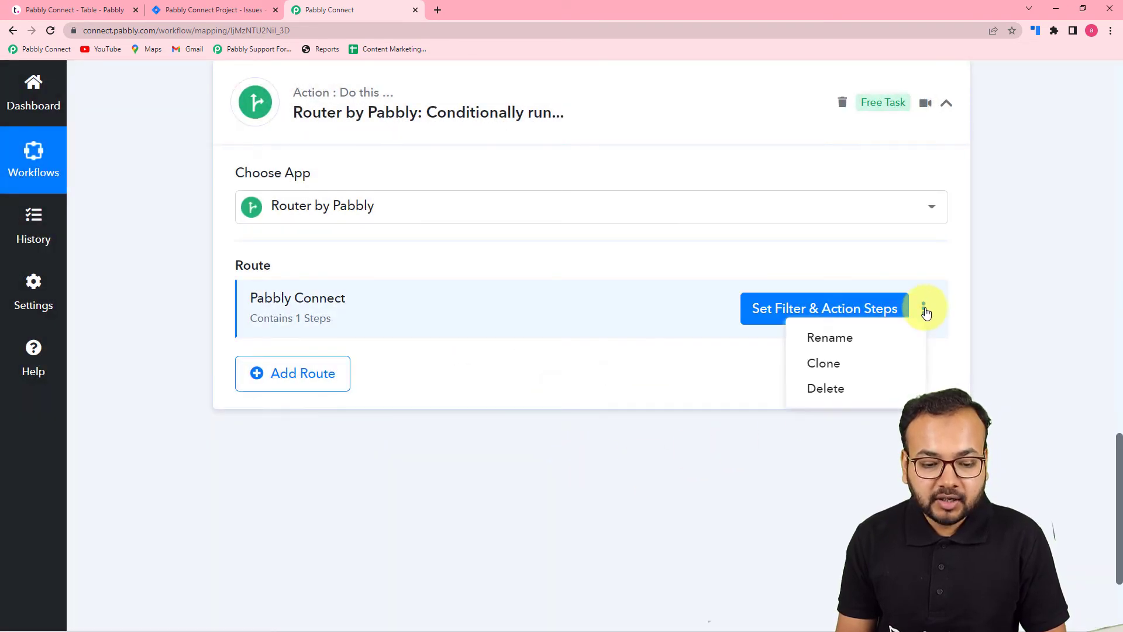
click(825, 365)
click(510, 440)
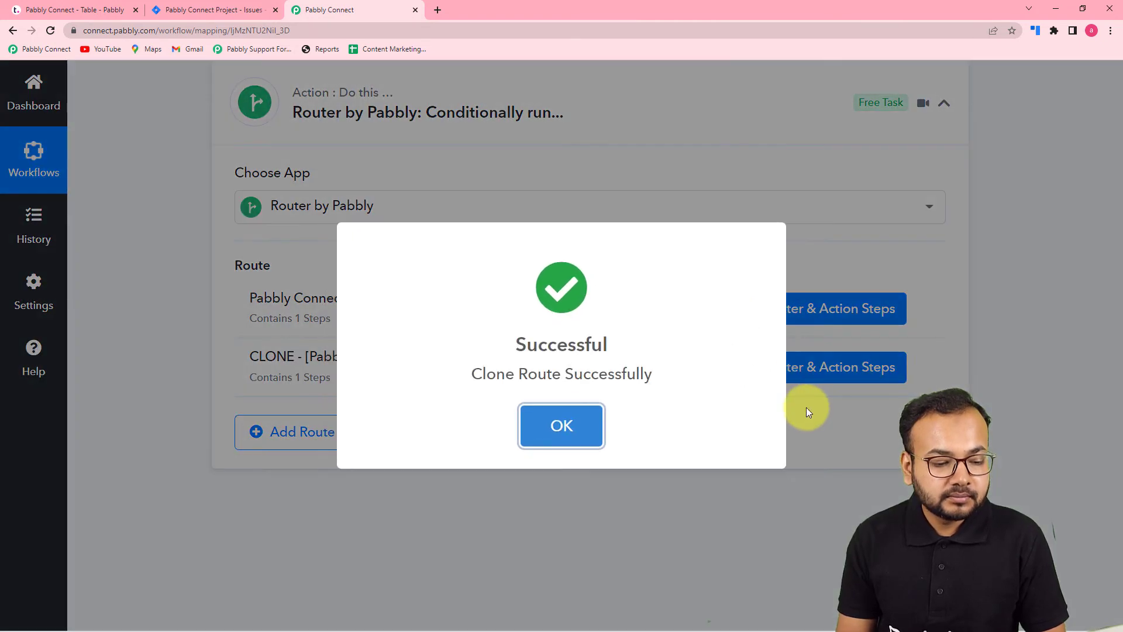
click(570, 430)
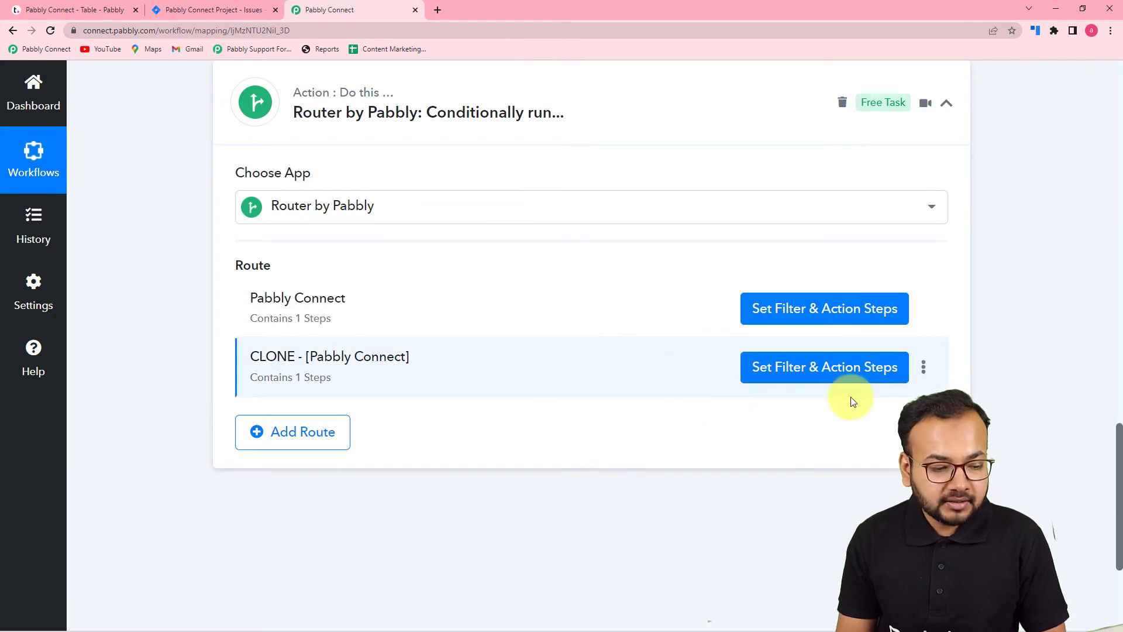
- Rename the cloned route as Pabbly subscription Billing
click(925, 369)
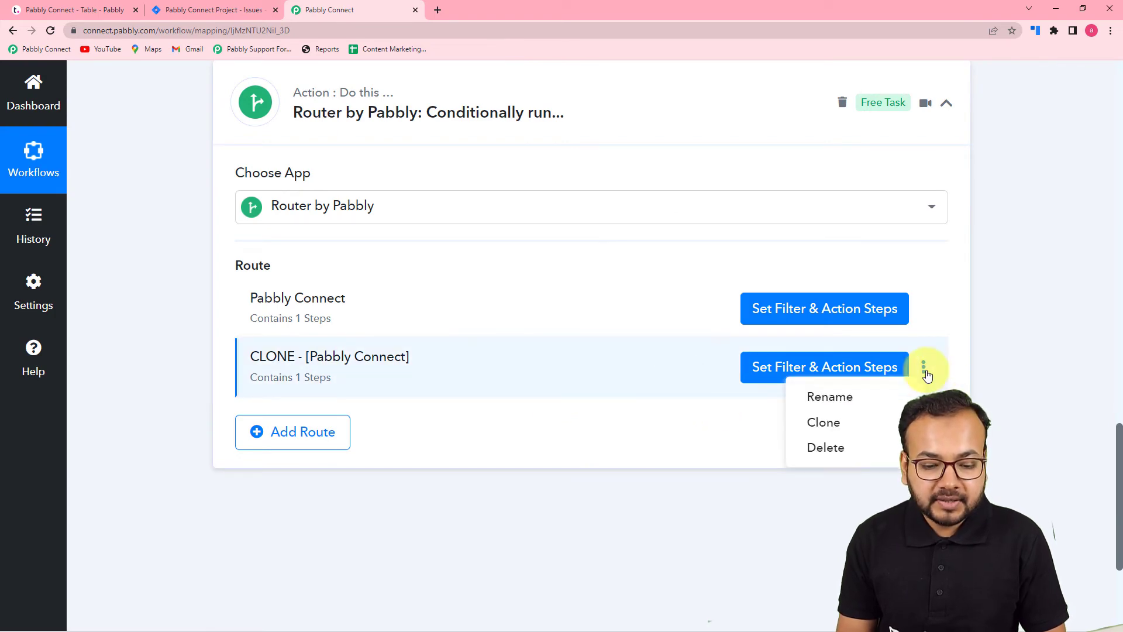
click(867, 396)
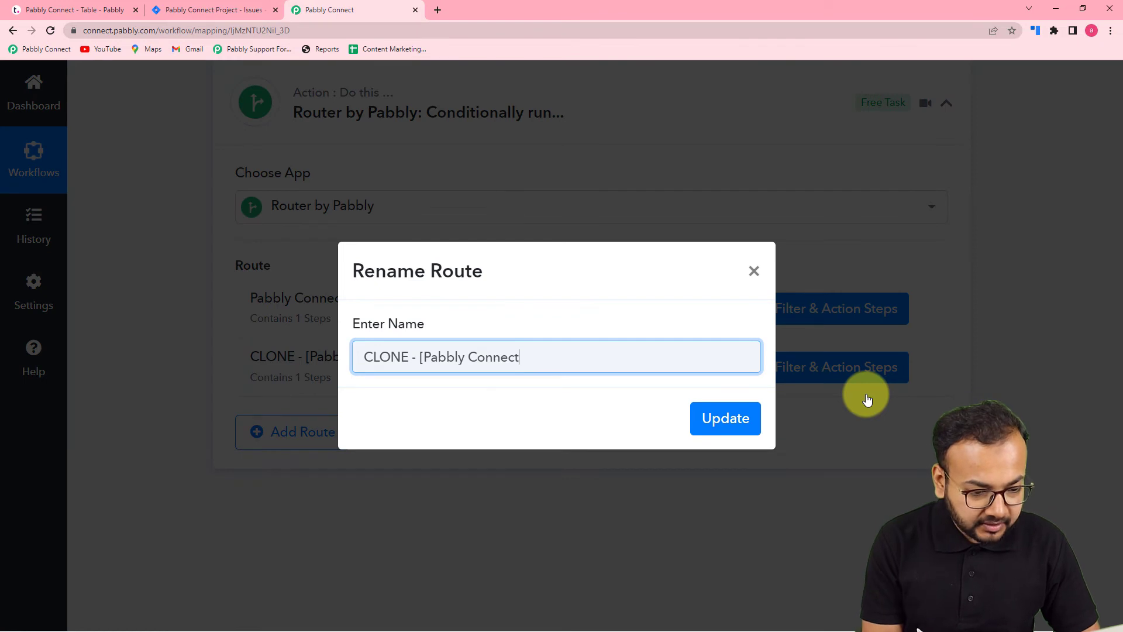
key(BackSpace)
key(BackSpace)
key(BackSpace)
key(BackSpace)
key(BackSpace)
key(BackSpace)
key(BackSpace)
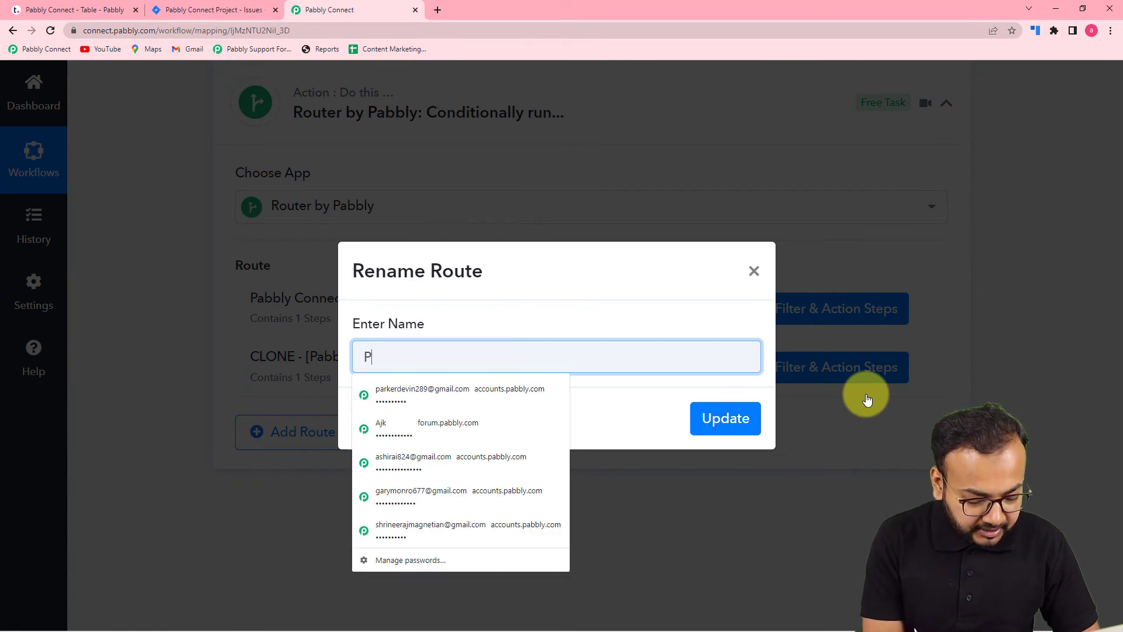
text(Pabbly subsc)
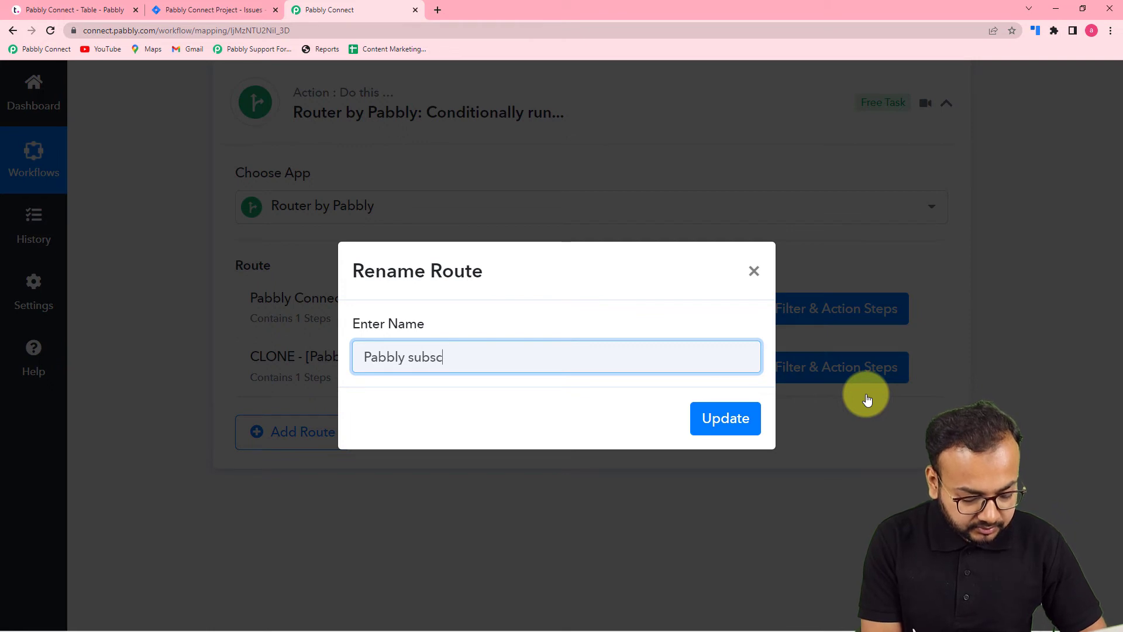
text(ription Billi)
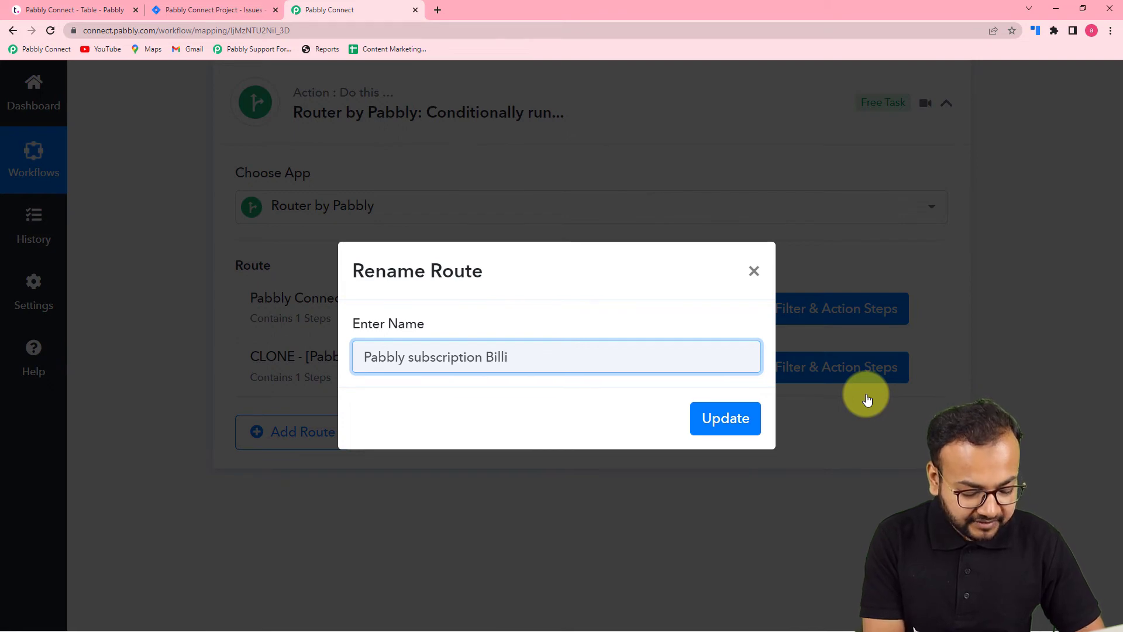
text(ng)
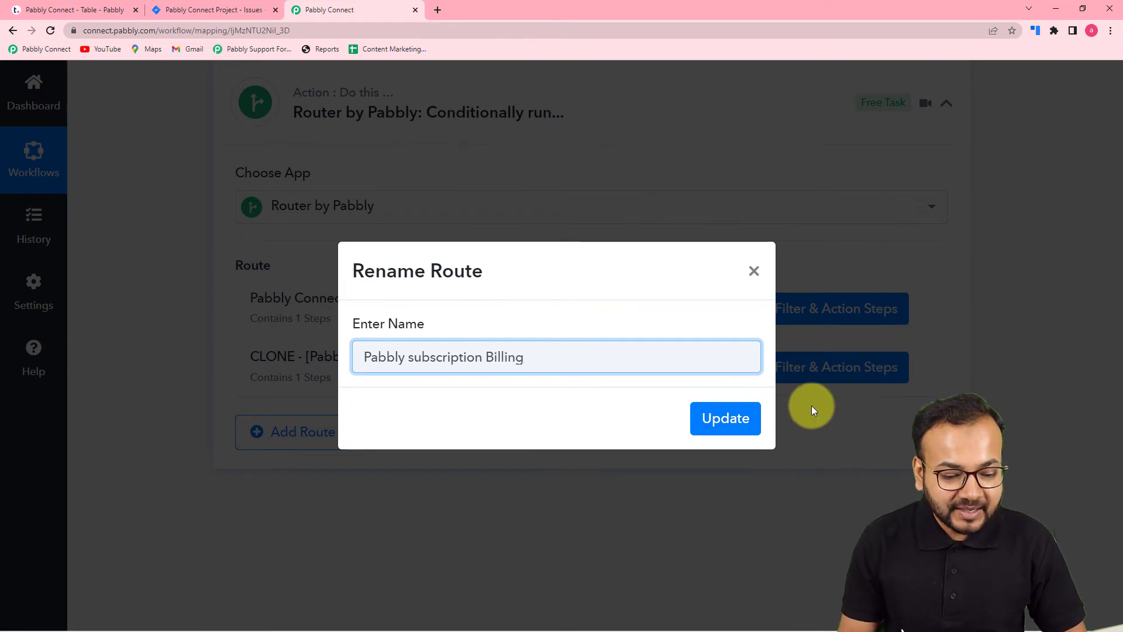
click(726, 417)
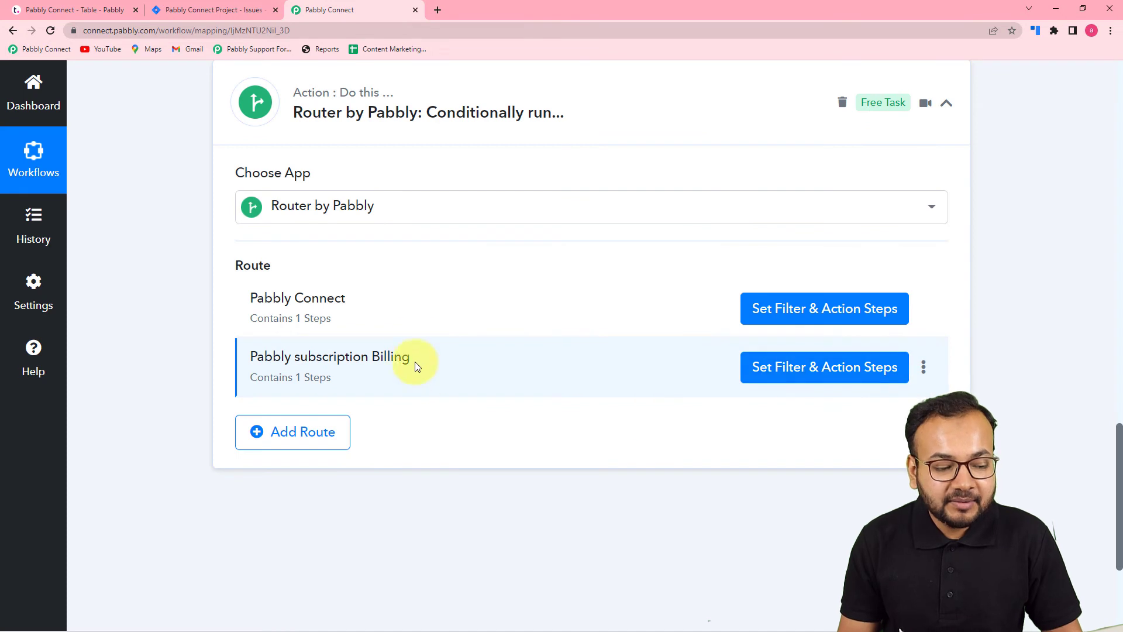
- Open the filter condition of the Pabbly subscription Billing route for editing its project ID value
click(769, 378)
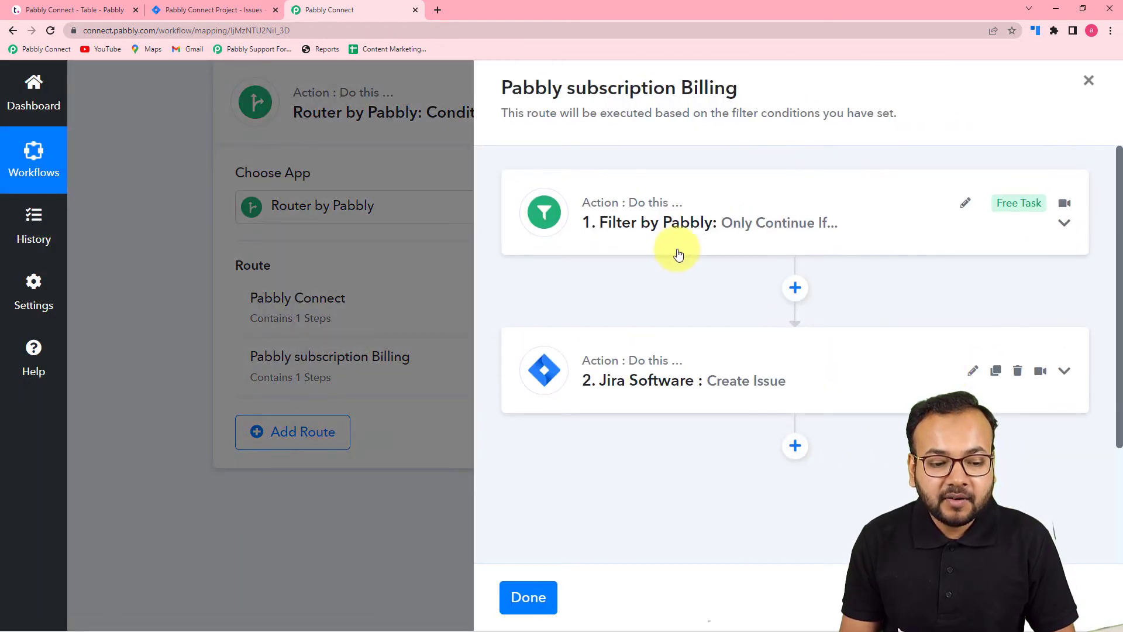
click(682, 244)
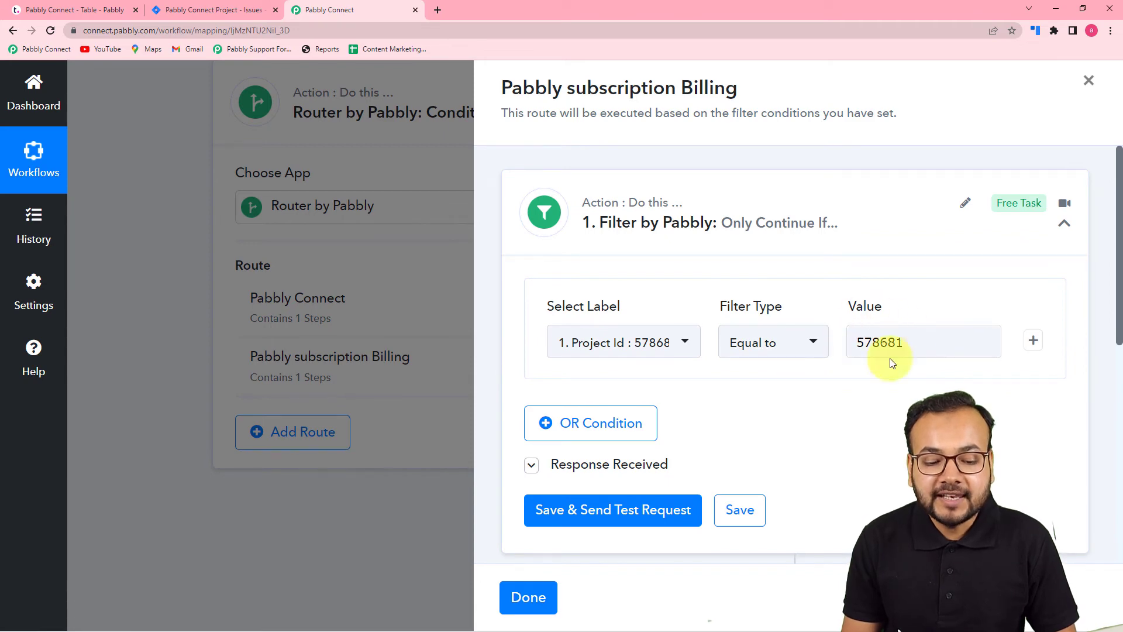
click(912, 345)
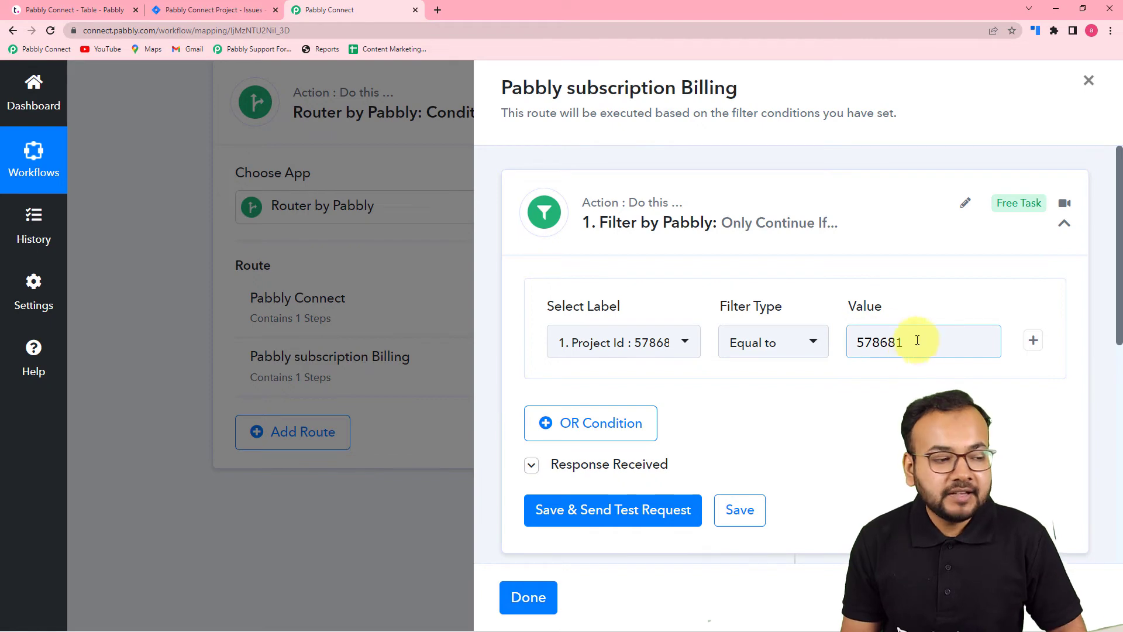
- In Teamwork, open the Pabbly Subscription Billing project and copy its project ID 583159 from the page address
click(65, 12)
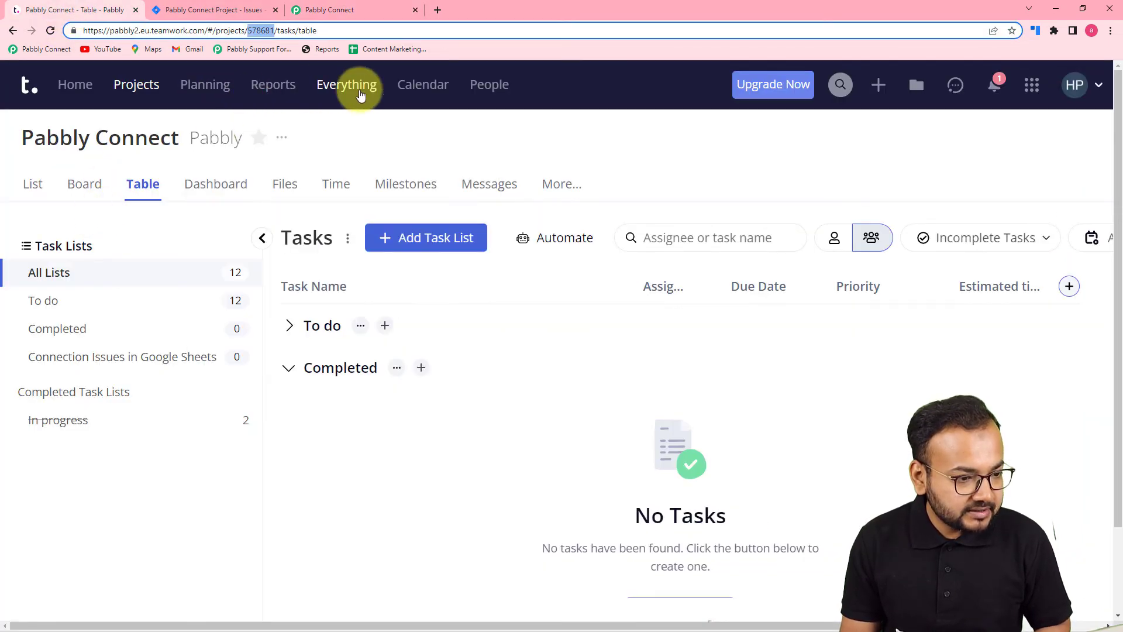
click(141, 95)
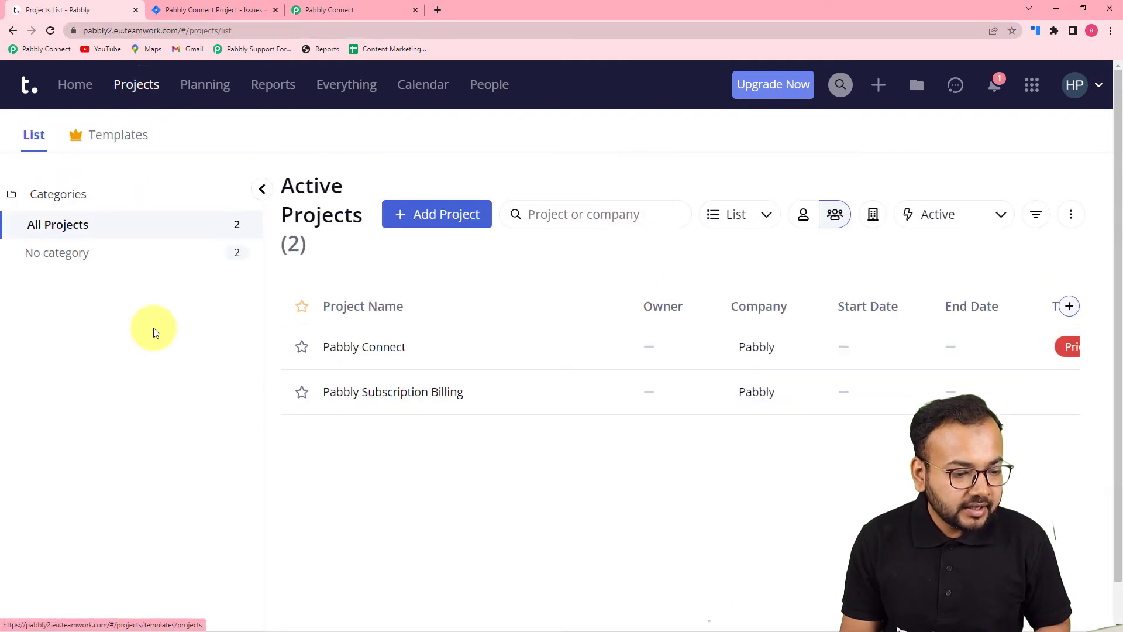
click(362, 393)
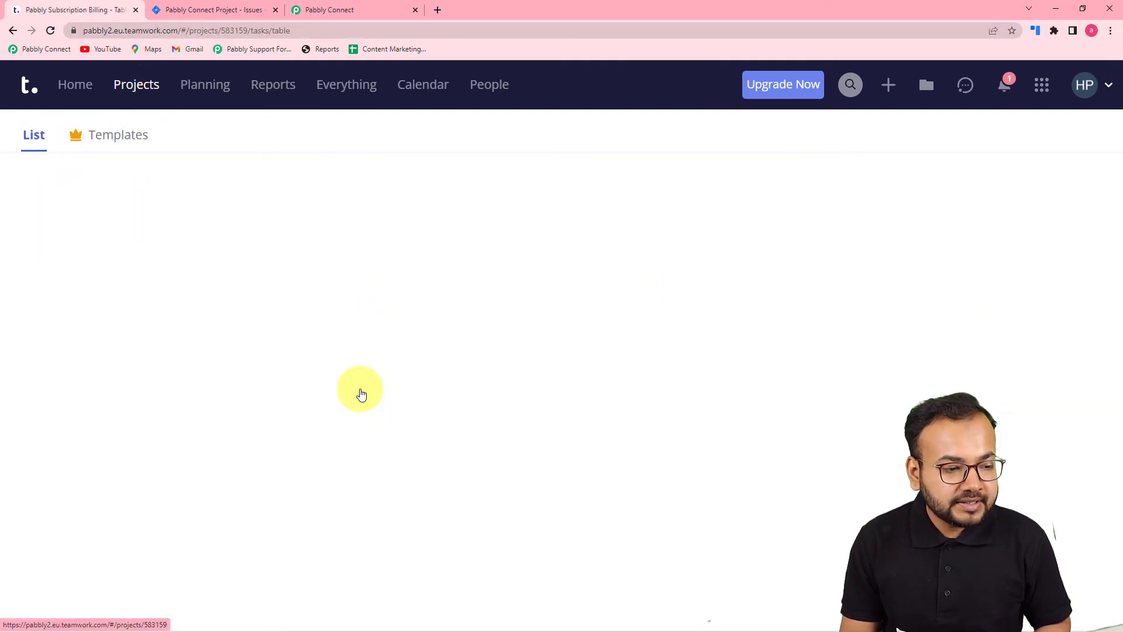
double_click(233, 33)
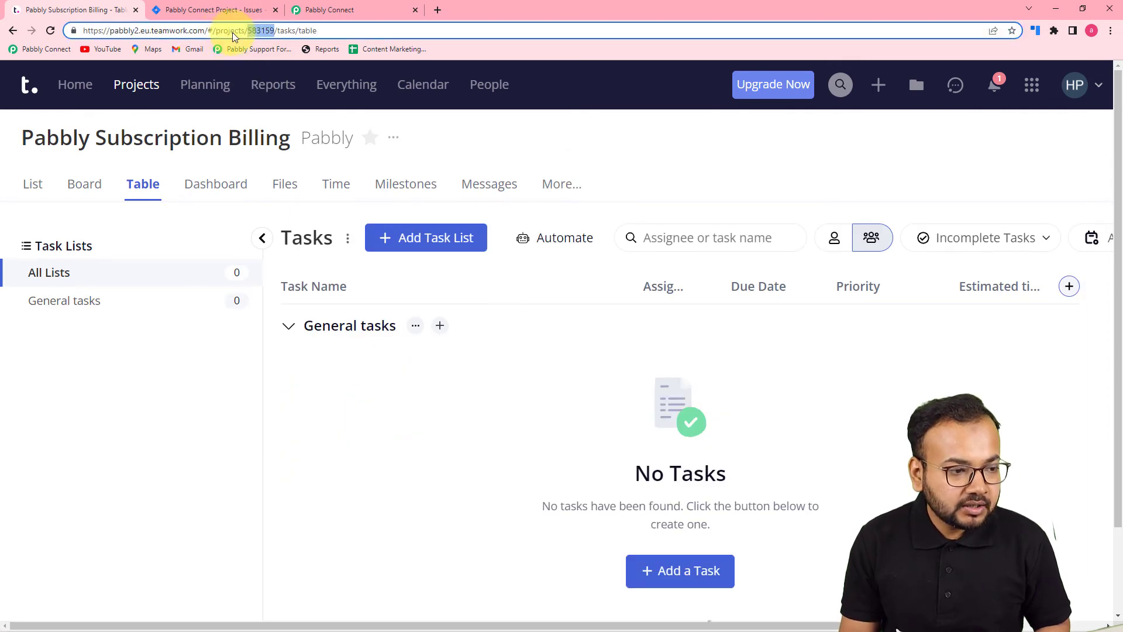
right_click(262, 31)
click(287, 100)
- Set the value of the Project Id filter in the Pabbly subscription Billing route to 583159, then save and test the filter
click(326, 13)
double_click(965, 352)
key(ctrl+v)
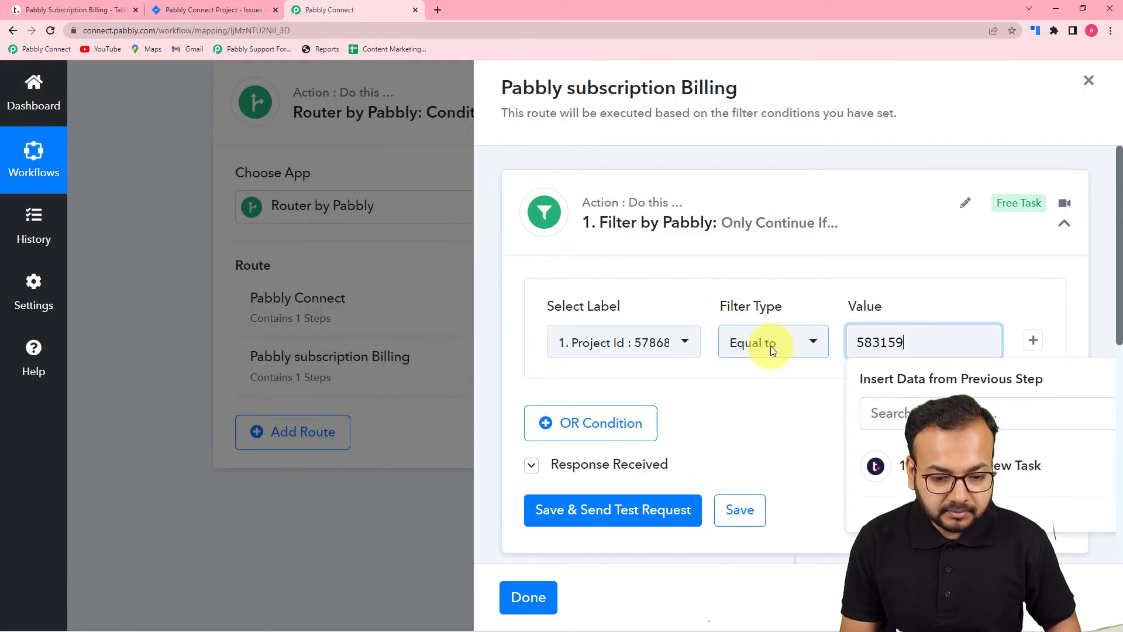
click(758, 414)
scroll(759, 414, down, 3)
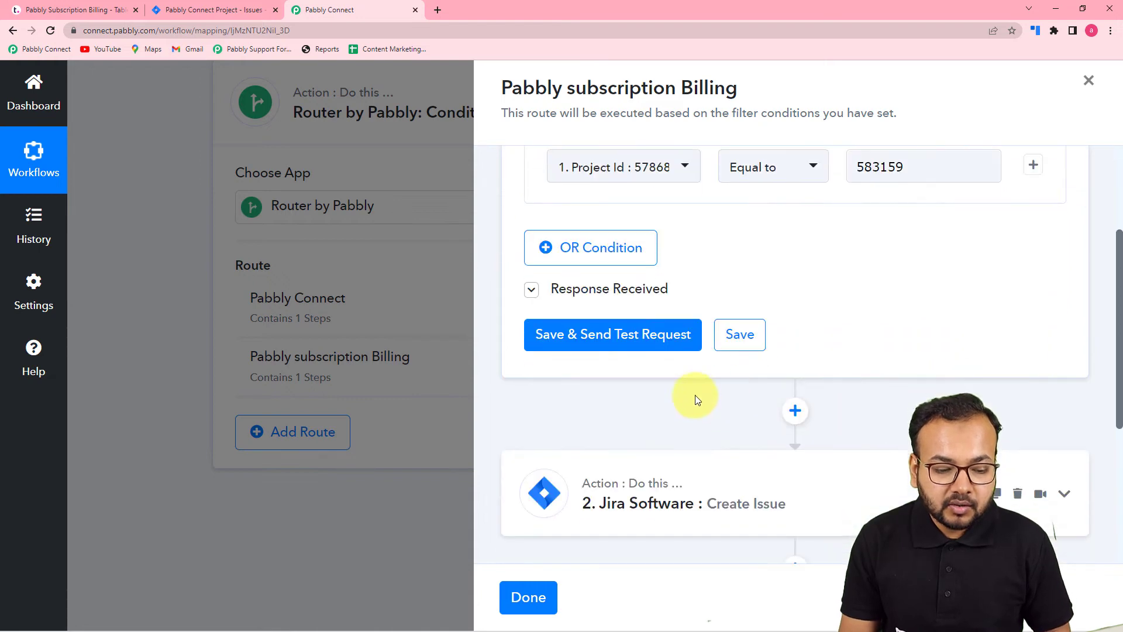
click(610, 335)
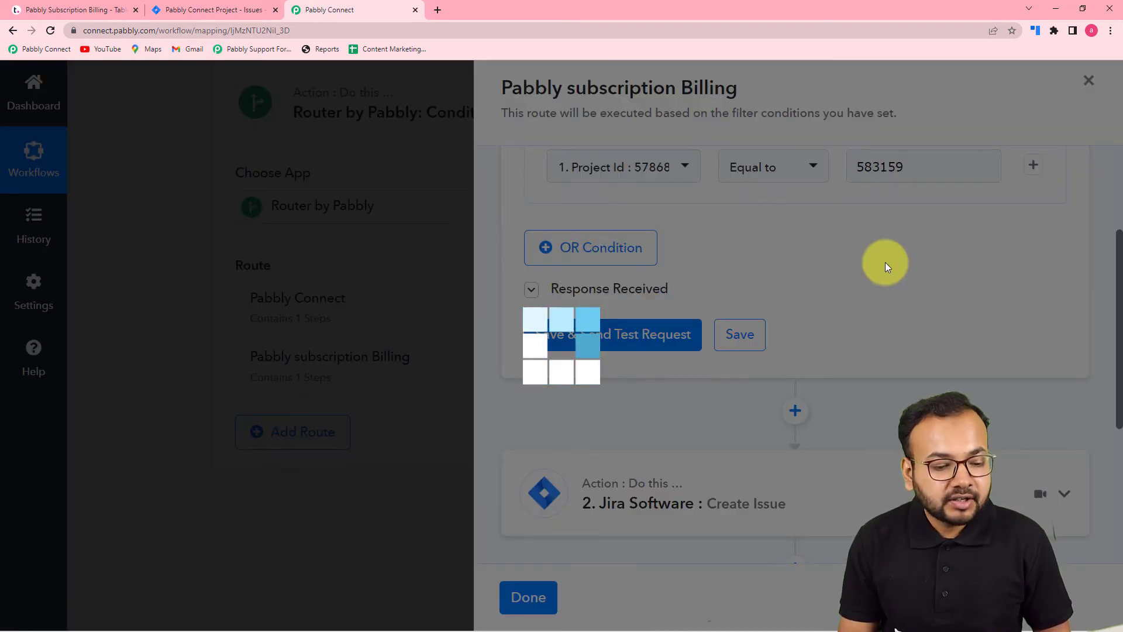
scroll(886, 259, down, 1)
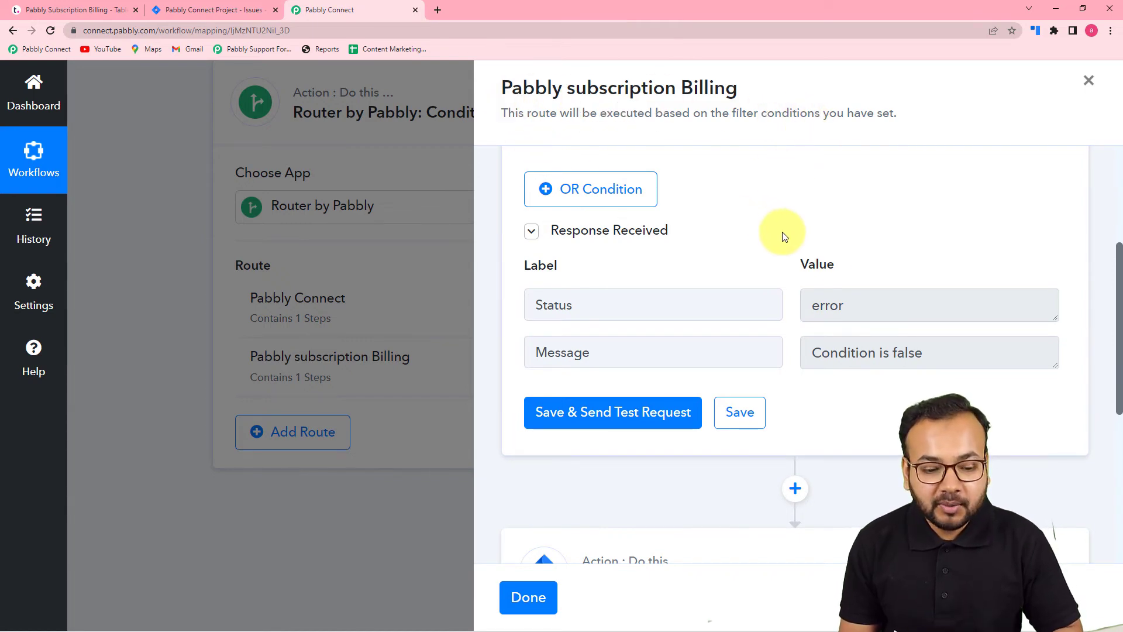
scroll(772, 231, down, 2)
scroll(921, 272, down, 2)
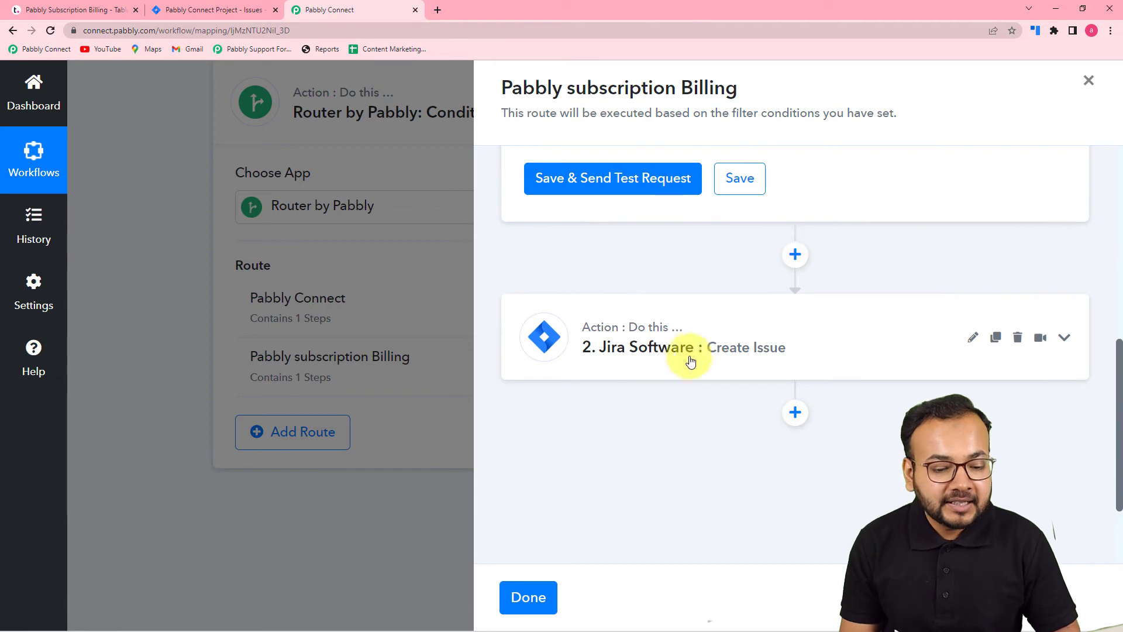
- In the route's Jira Create Issue action, refresh the project list and set the project to Pabbly Subscription Billing
click(717, 355)
scroll(718, 354, down, 2)
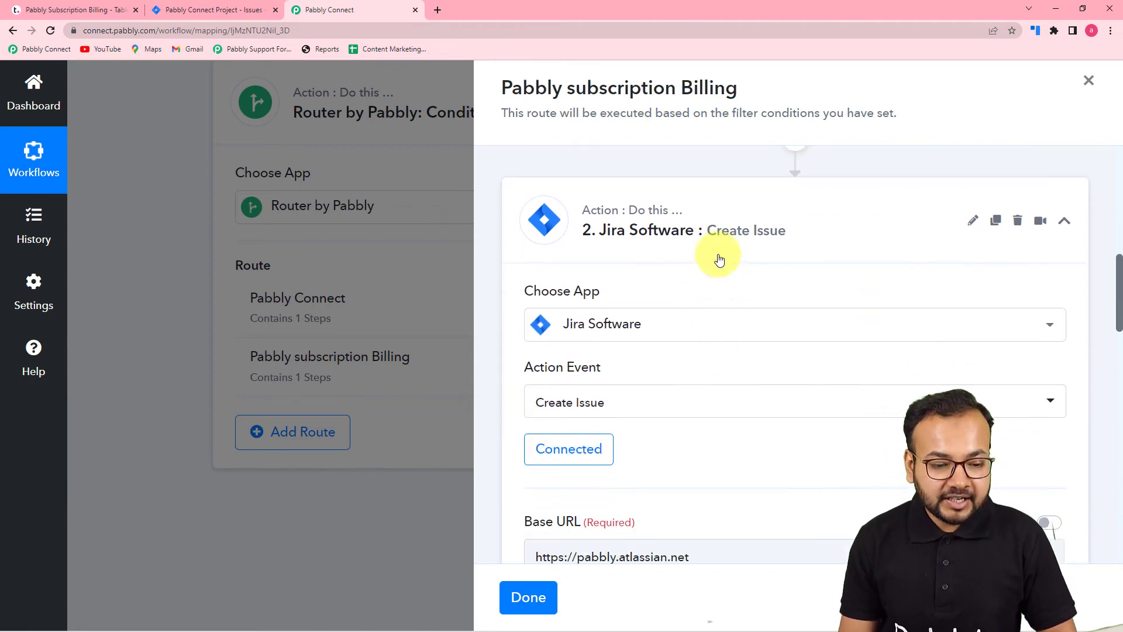
scroll(757, 358, down, 6)
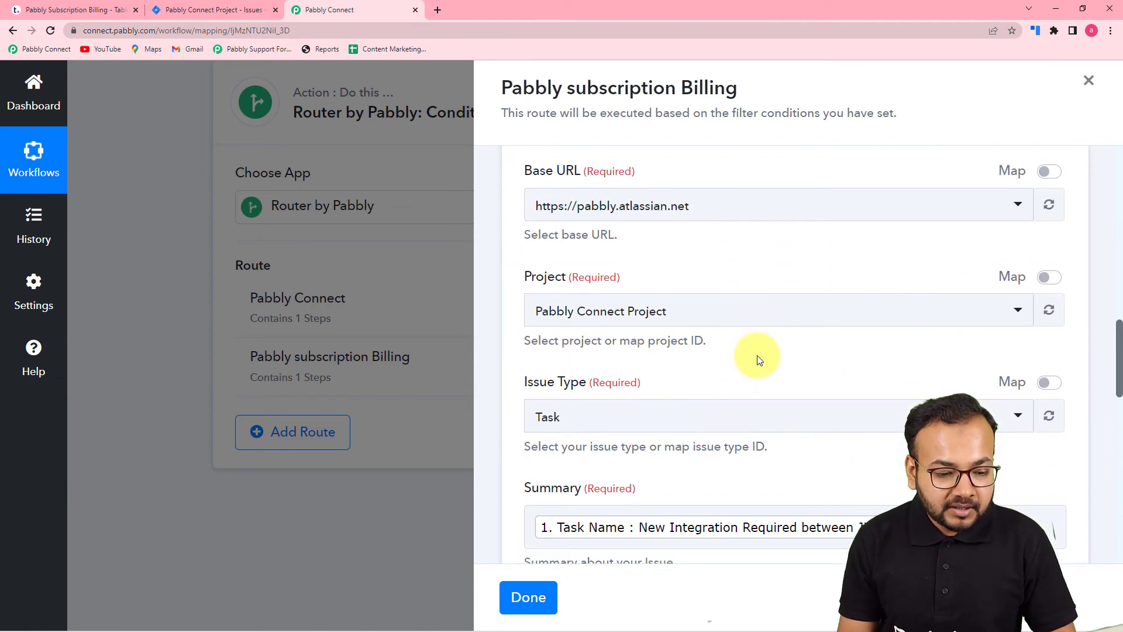
click(694, 321)
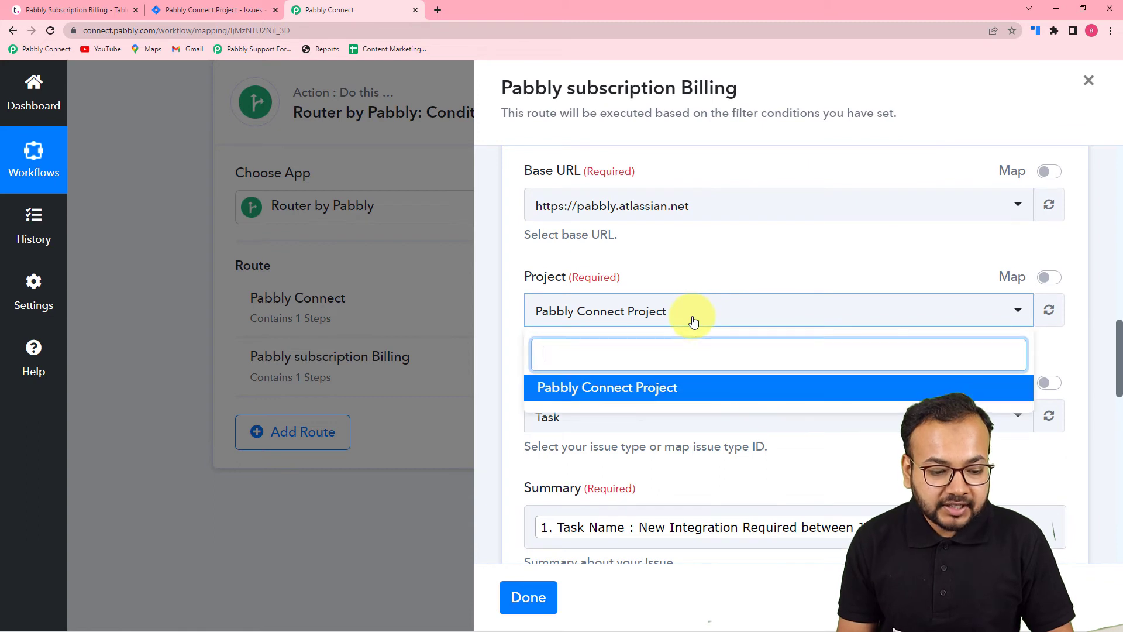
click(668, 289)
click(994, 312)
click(1086, 332)
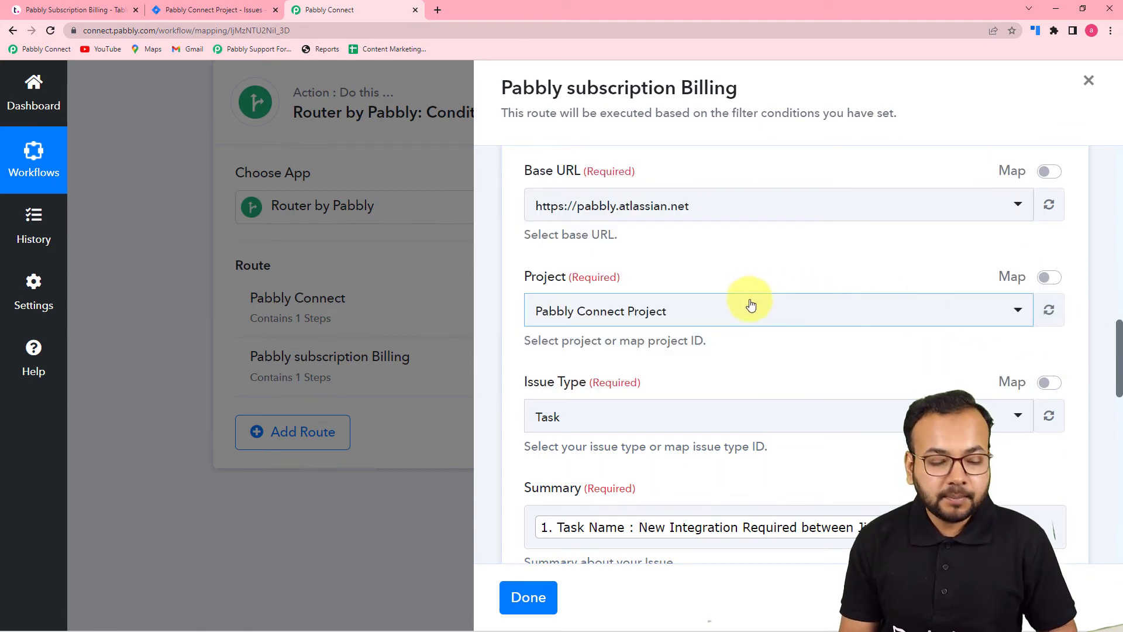
click(741, 325)
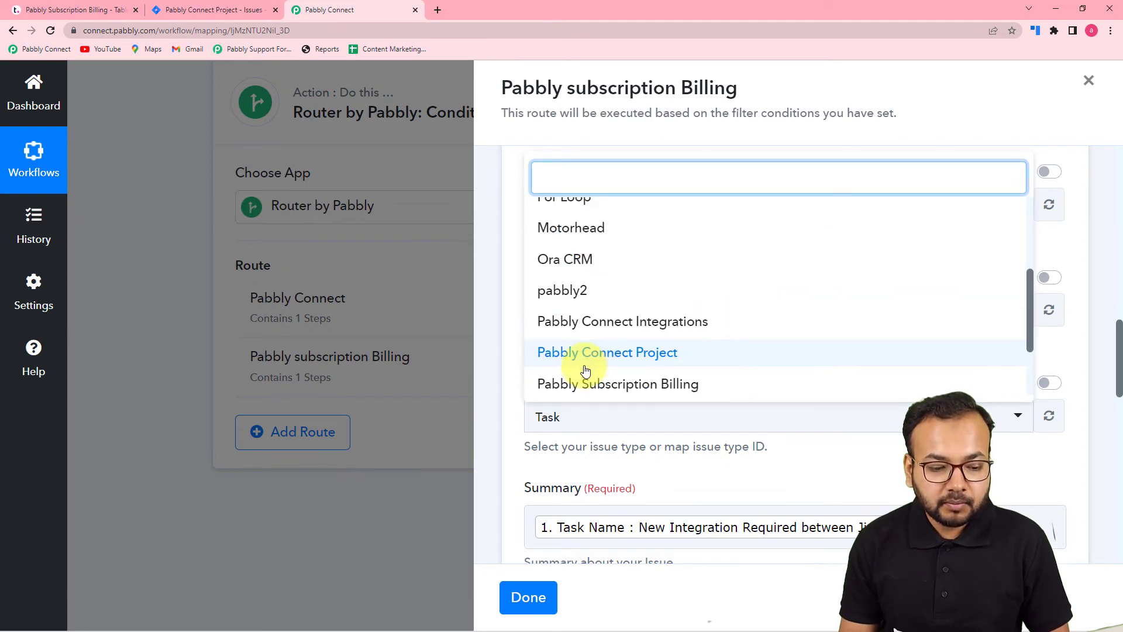
click(620, 385)
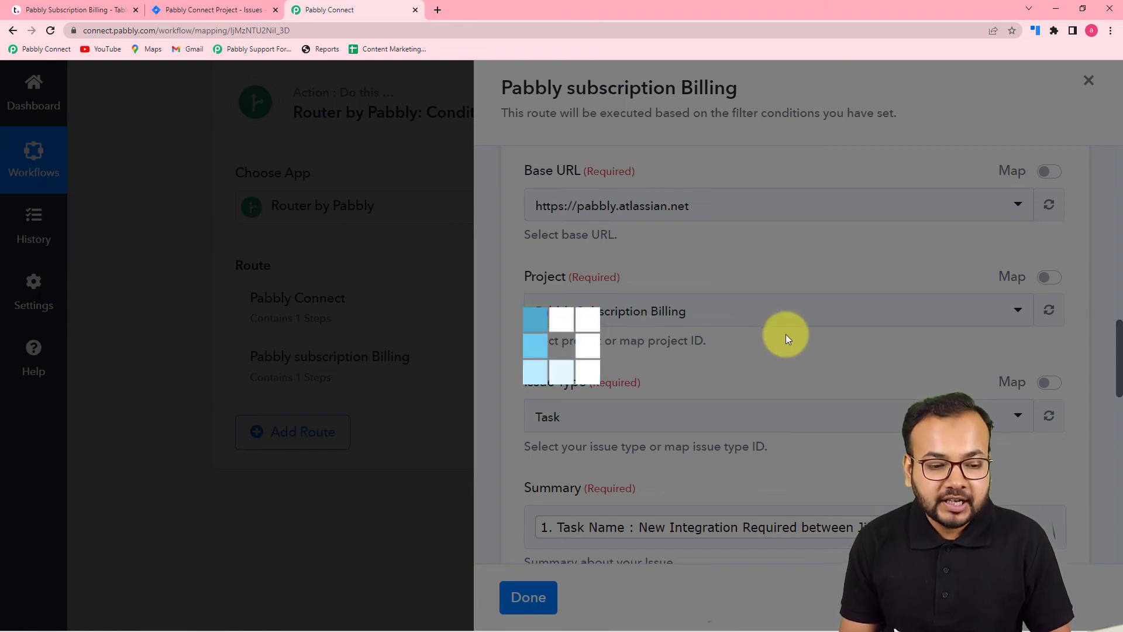
- Assign the Jira issue to a different team member, then save the action and finish editing the Pabbly subscription Billing route
scroll(802, 341, down, 10)
scroll(803, 342, down, 2)
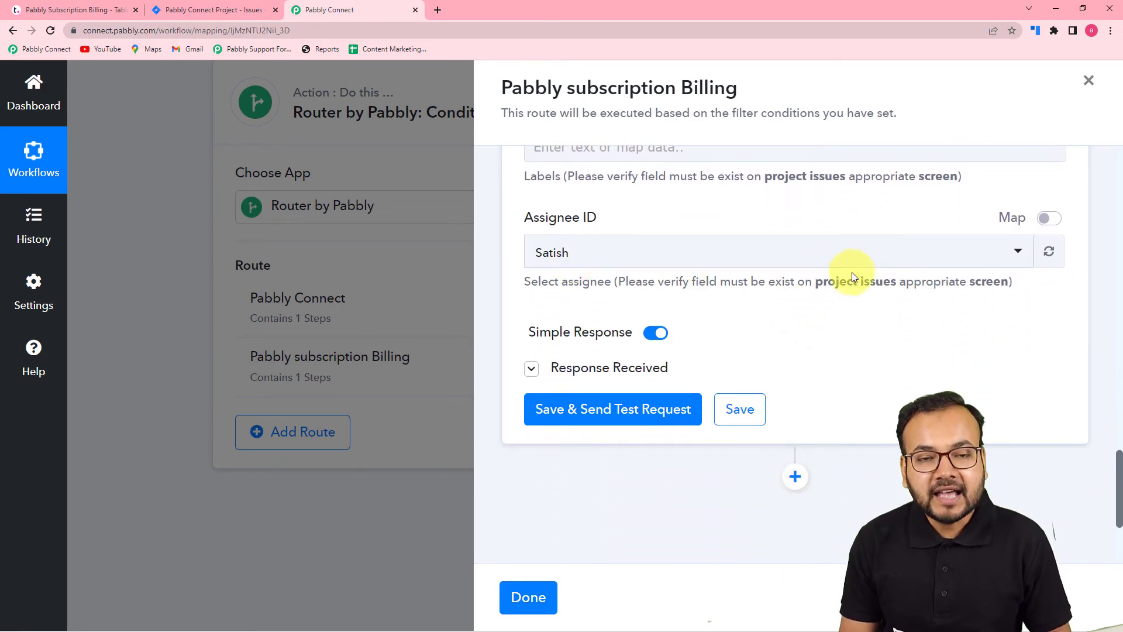
click(766, 252)
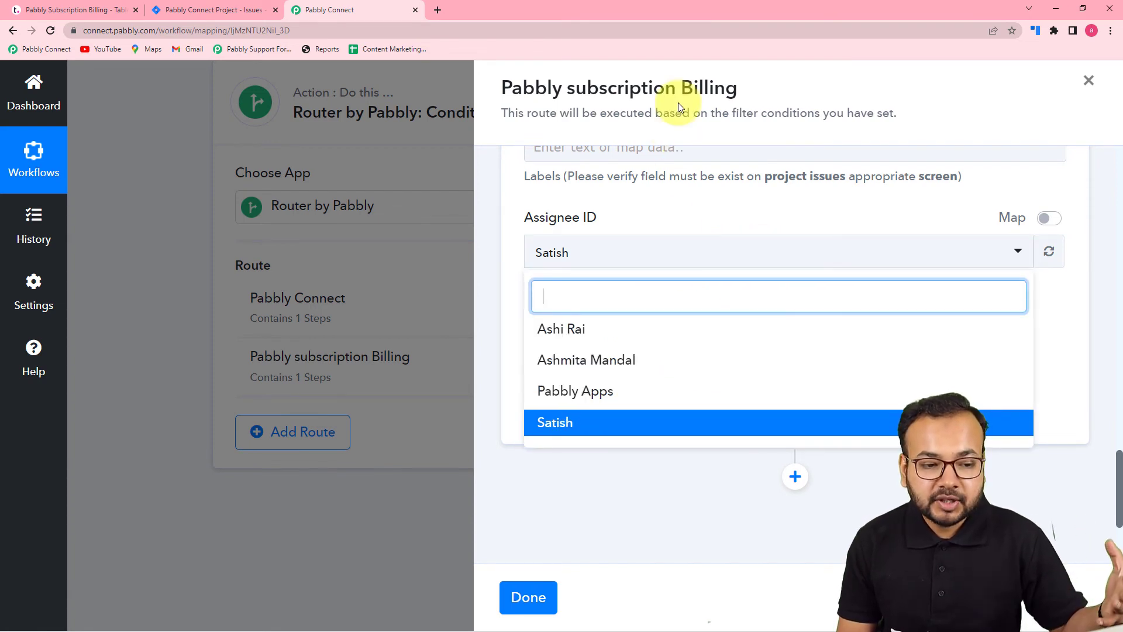
click(632, 340)
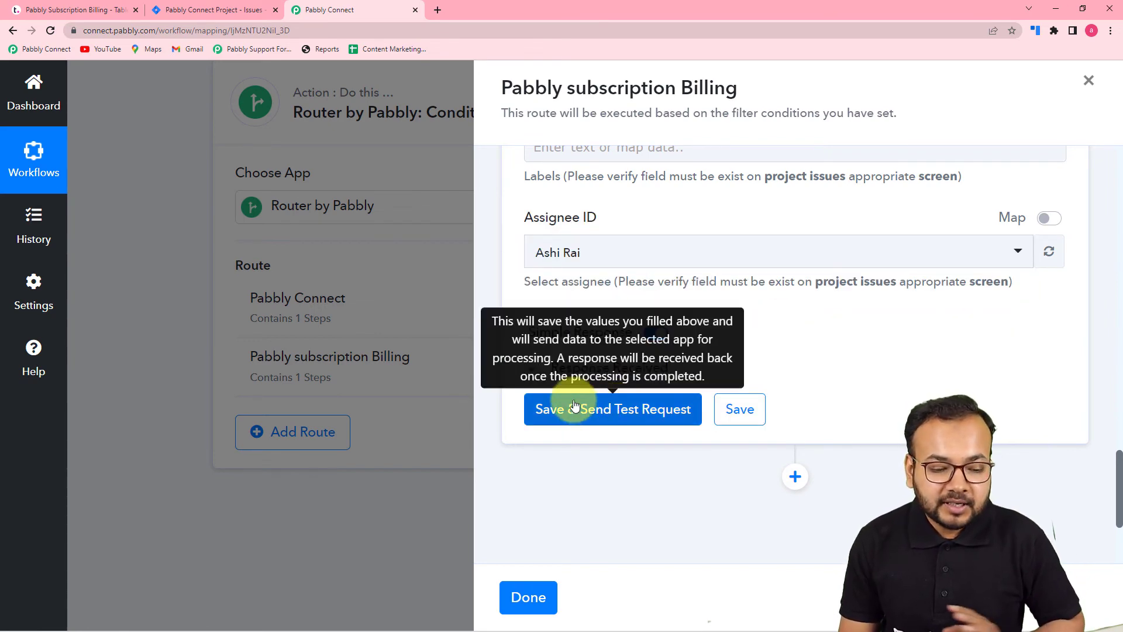
click(741, 409)
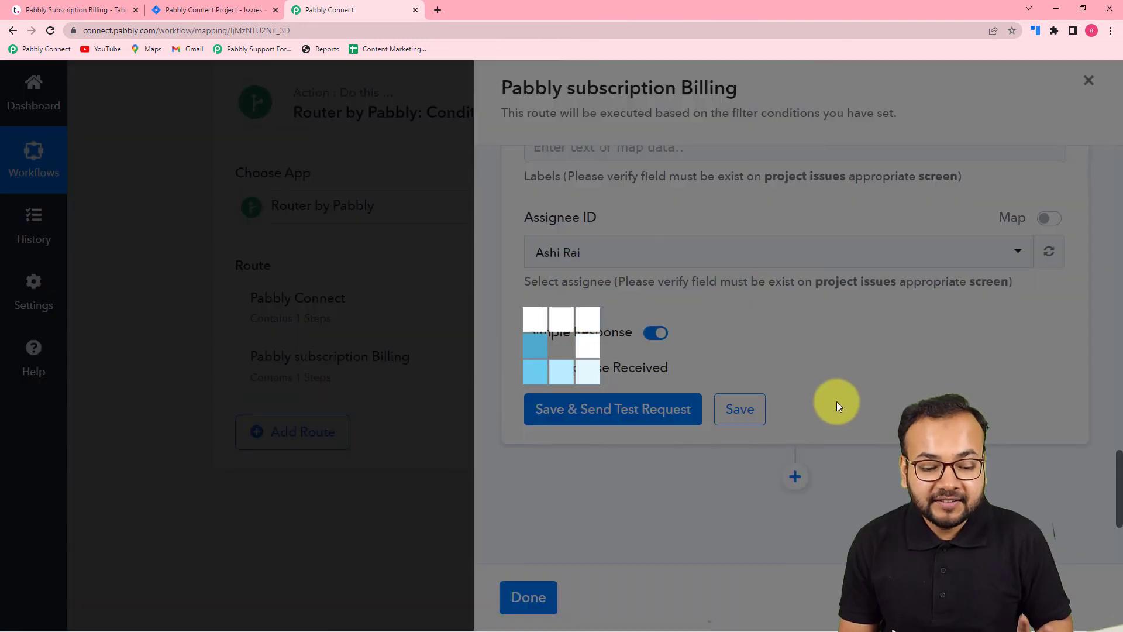
click(591, 418)
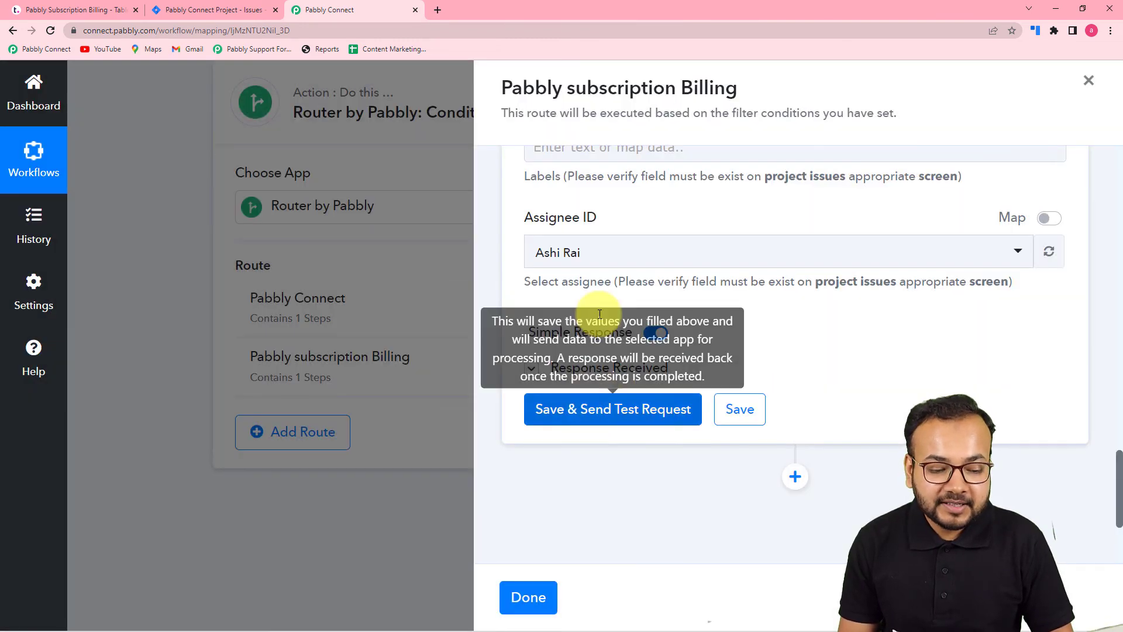
click(527, 597)
- Review the whole workflow, from the Teamwork New Task trigger and its captured response to the router's two routes
scroll(699, 423, up, 10)
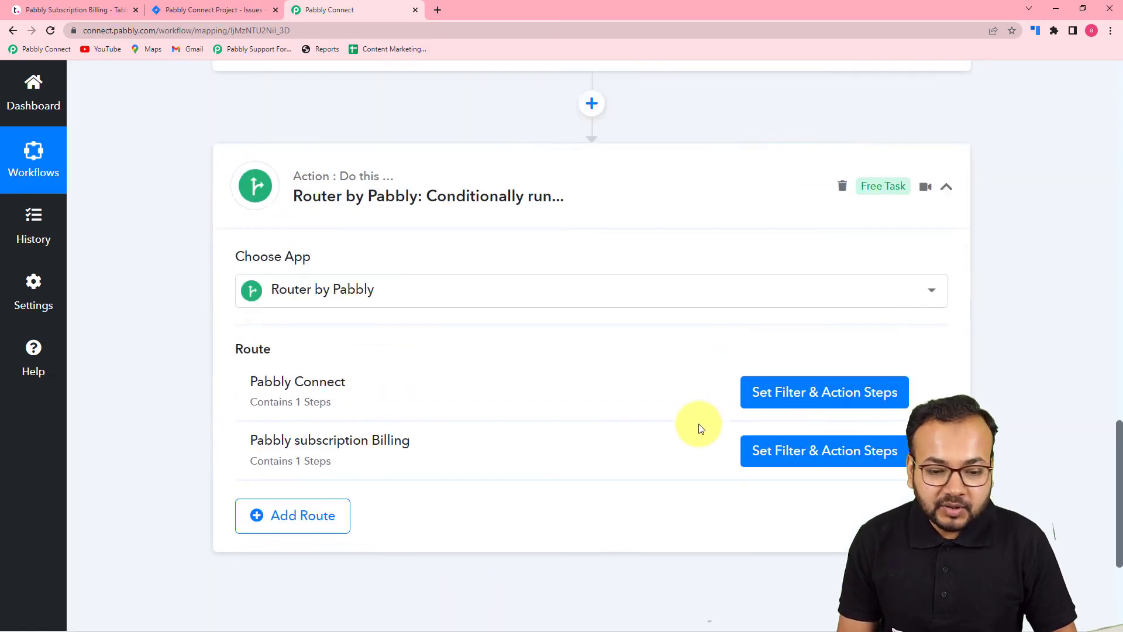
scroll(970, 380, up, 10)
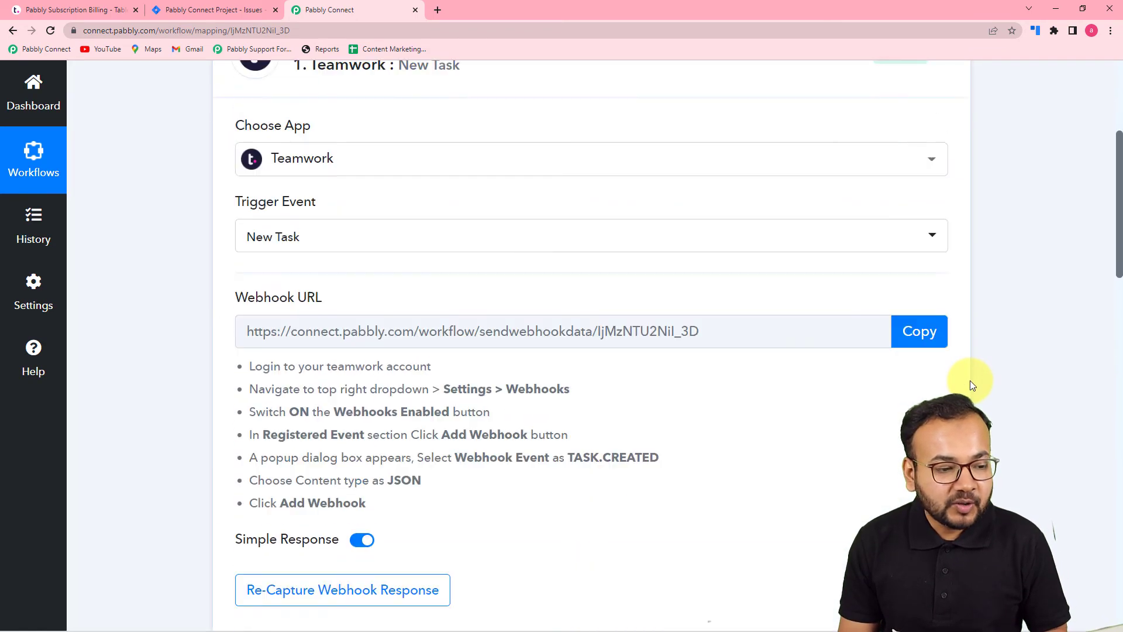
scroll(970, 380, down, 1)
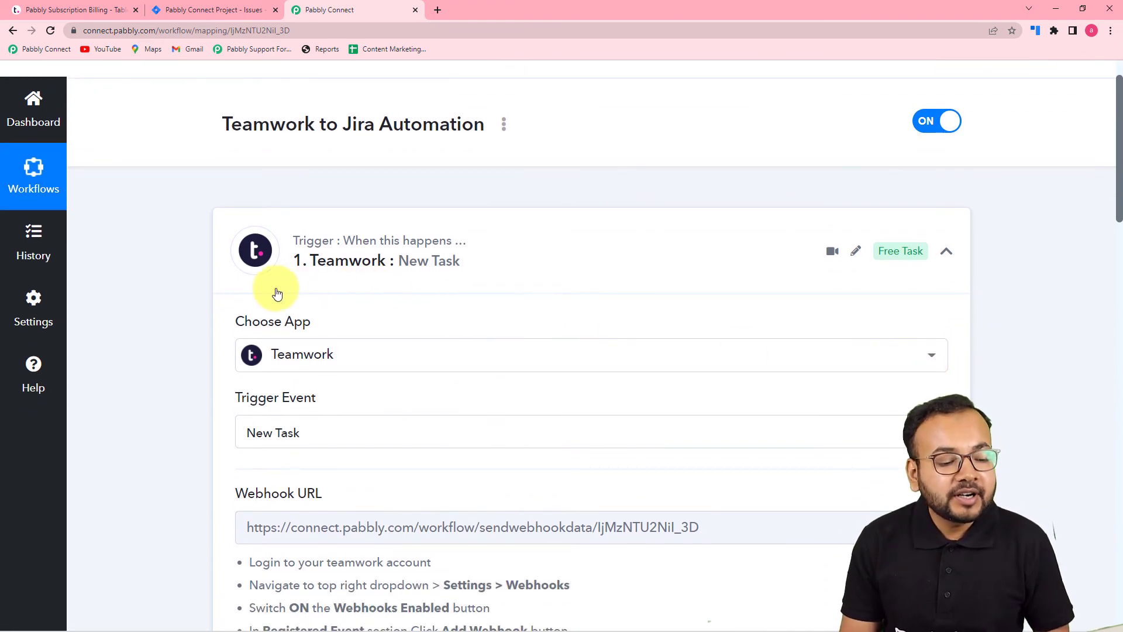
scroll(262, 304, down, 1)
scroll(263, 304, down, 7)
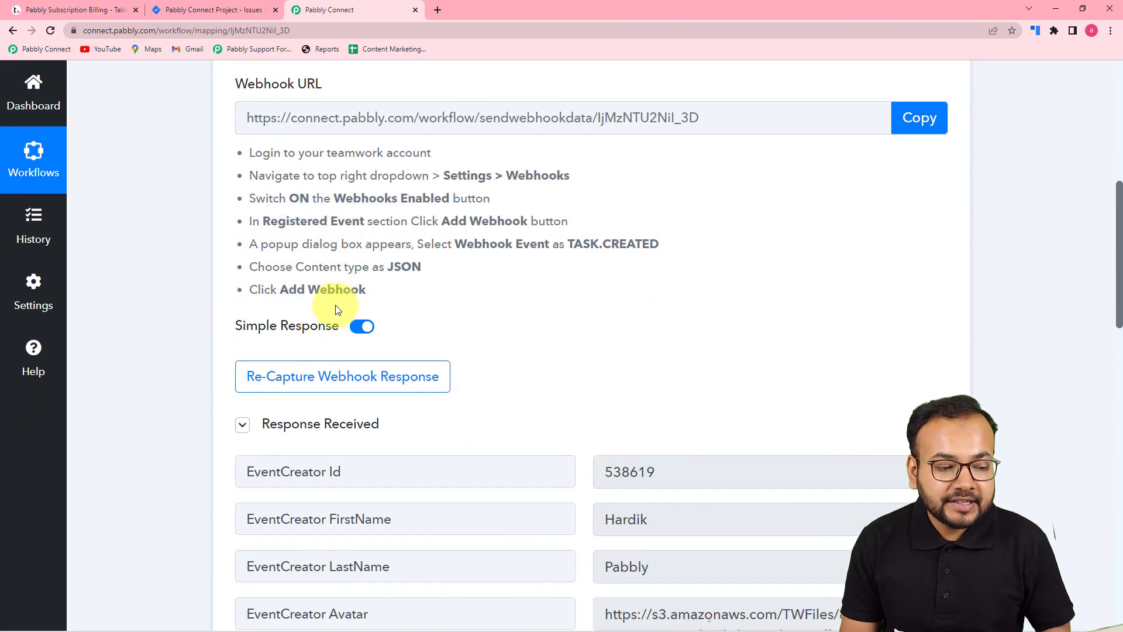
scroll(567, 320, down, 6)
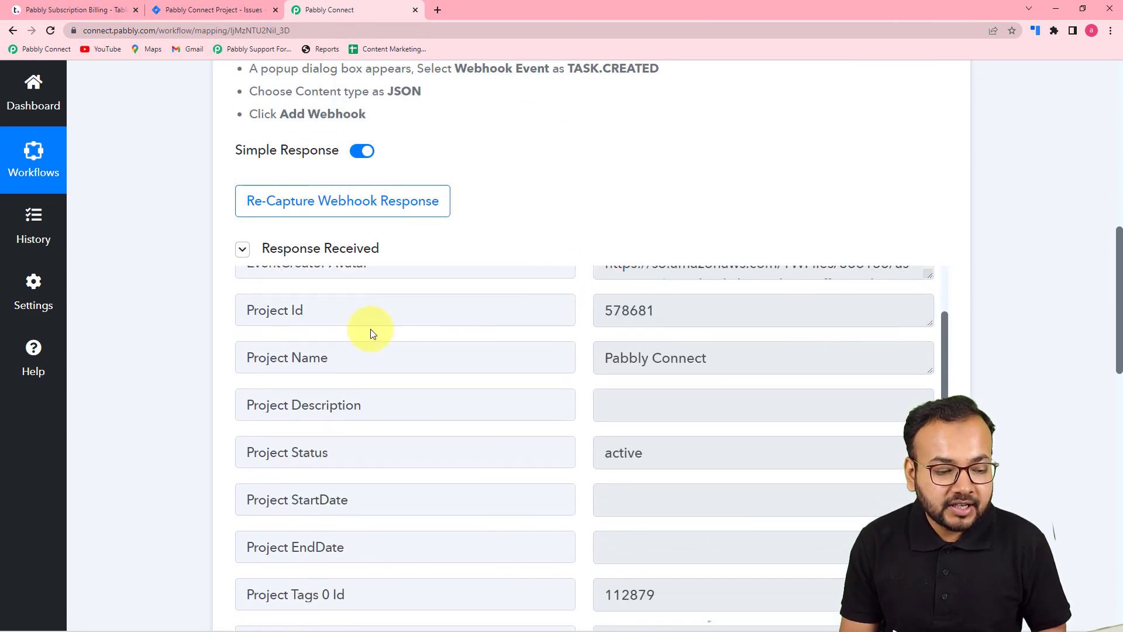
scroll(406, 406, up, 4)
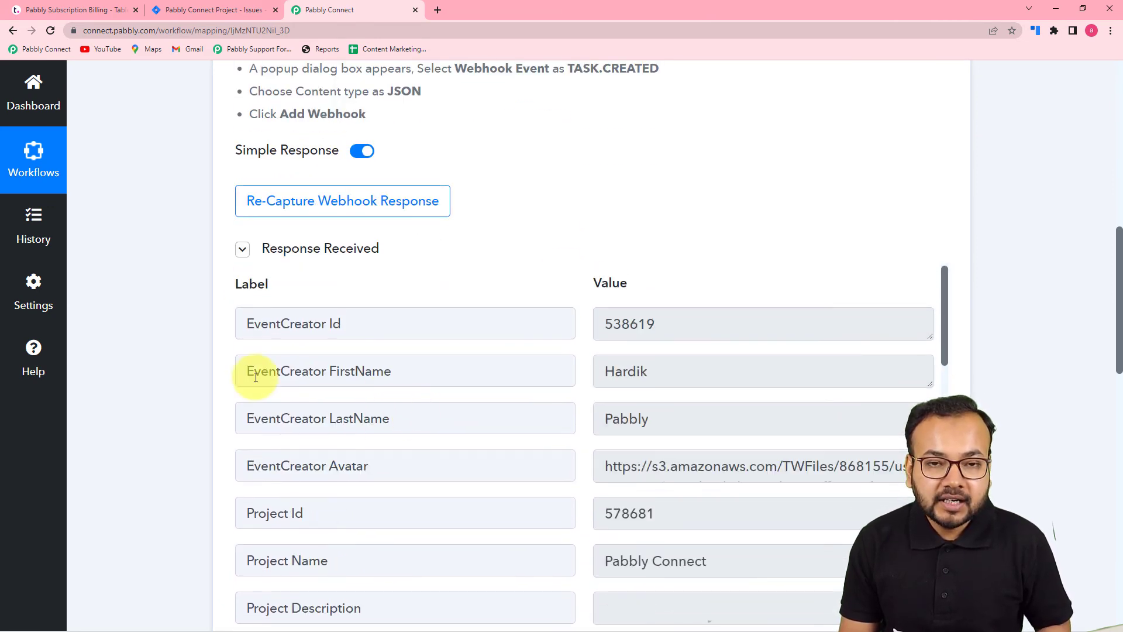
scroll(256, 378, up, 2)
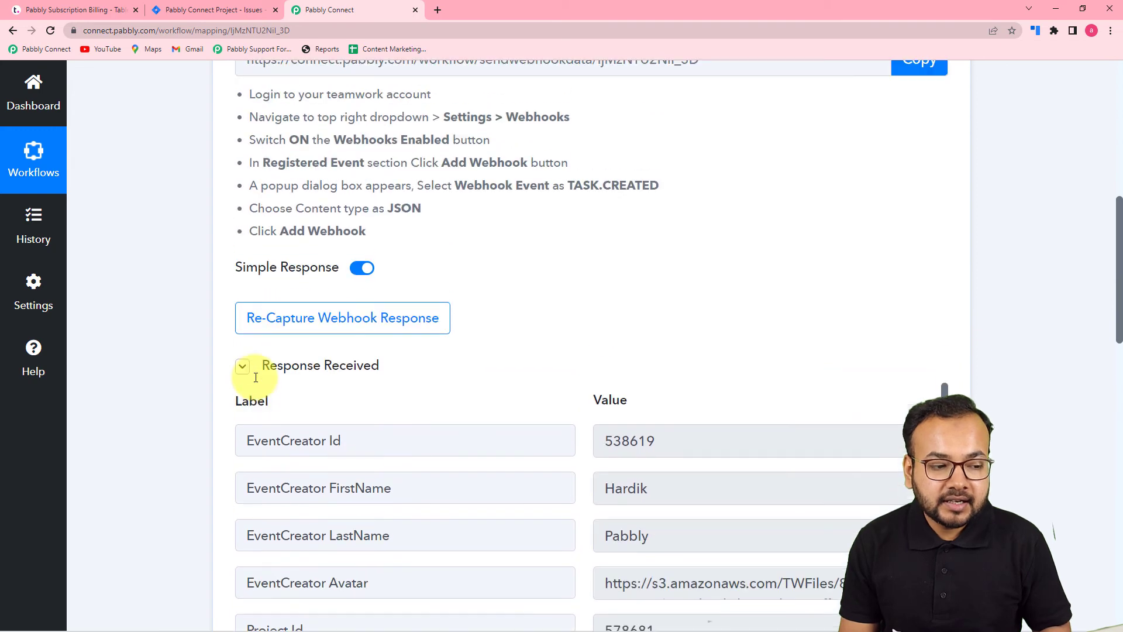
scroll(256, 377, down, 6)
scroll(255, 378, down, 8)
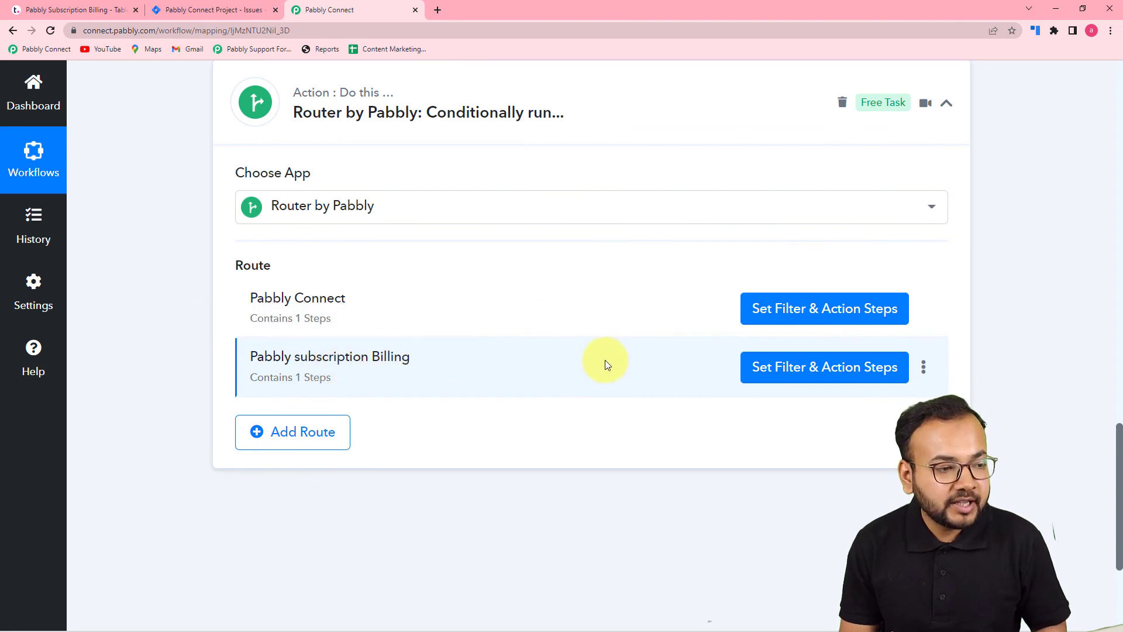
scroll(170, 202, up, 15)
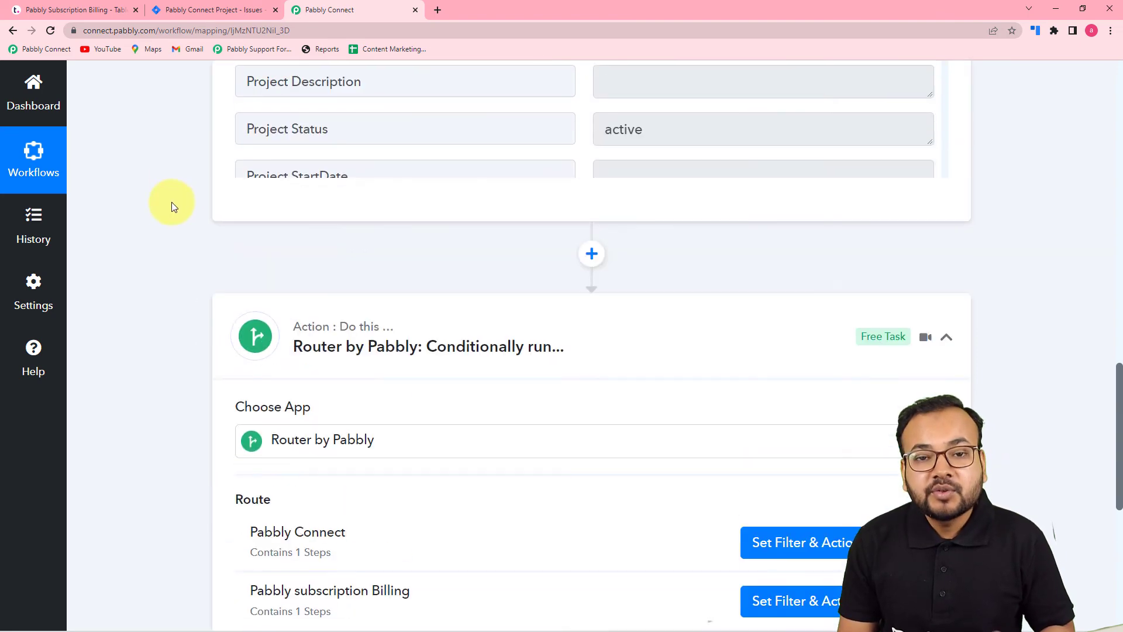
scroll(171, 201, up, 3)
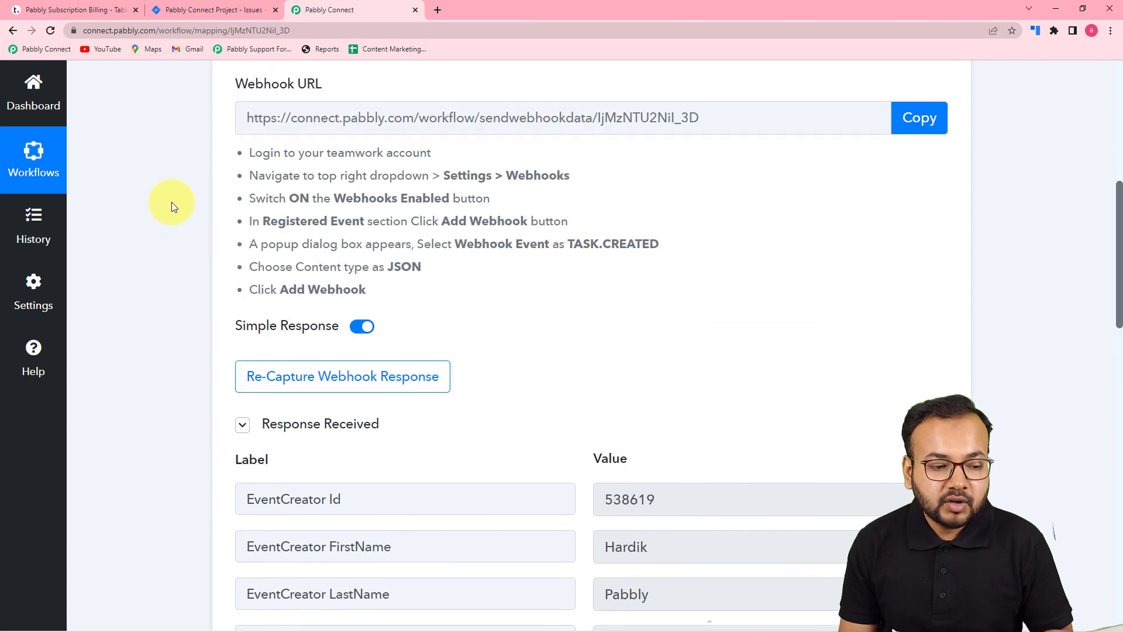
scroll(170, 202, down, 7)
scroll(172, 203, down, 1)
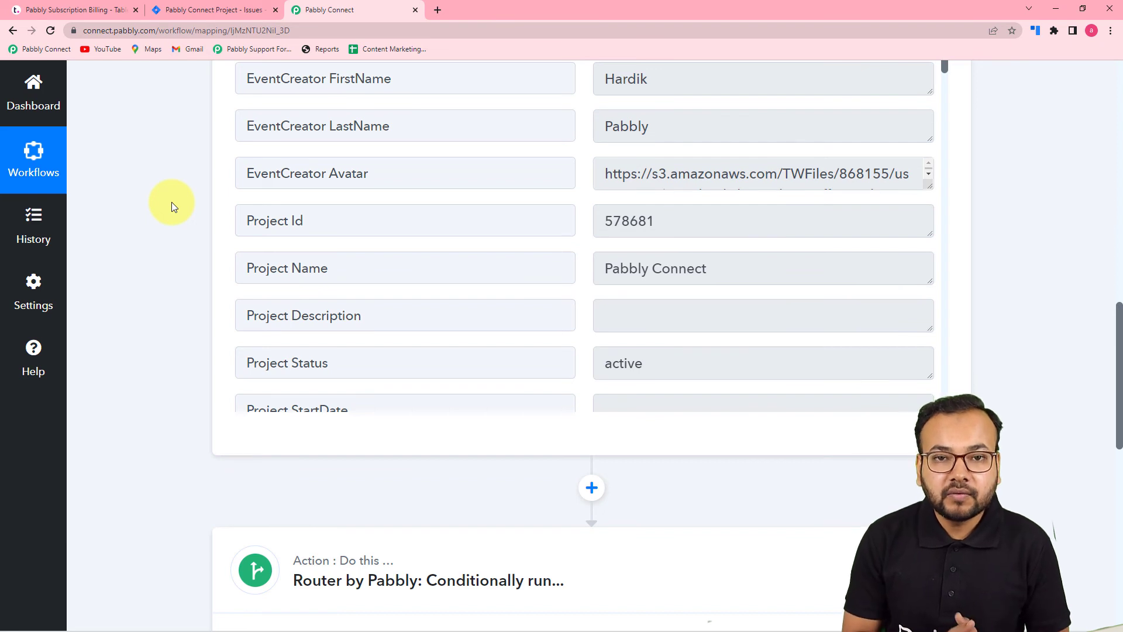
- In Teamwork, start a quick task for the Pabbly Subscription Billing project and place it in the General tasks list
click(94, 7)
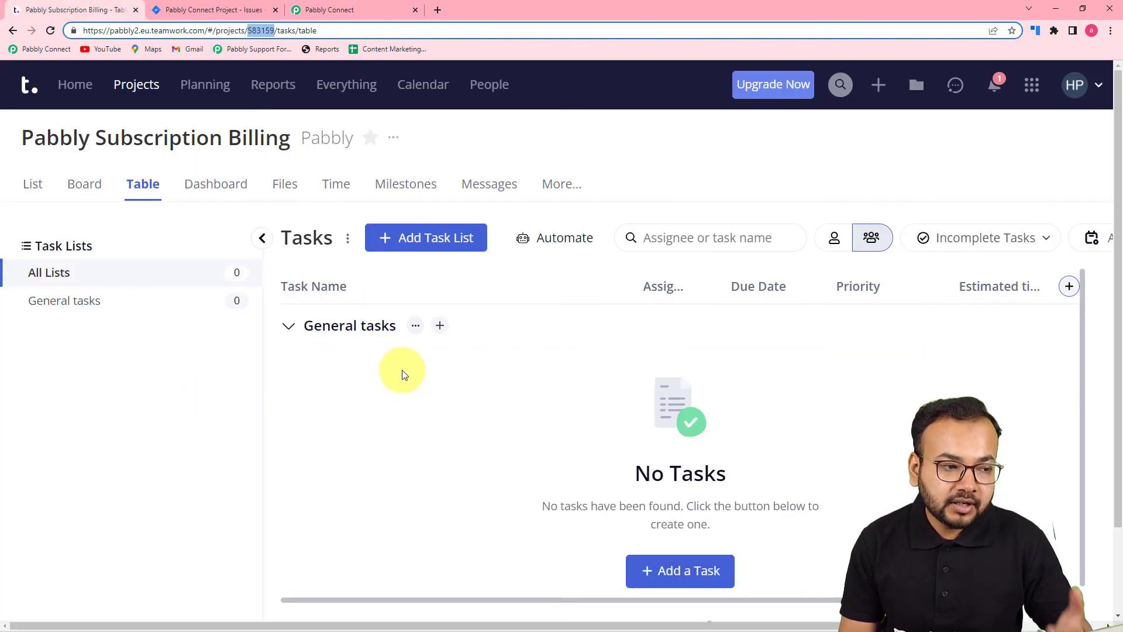
click(195, 11)
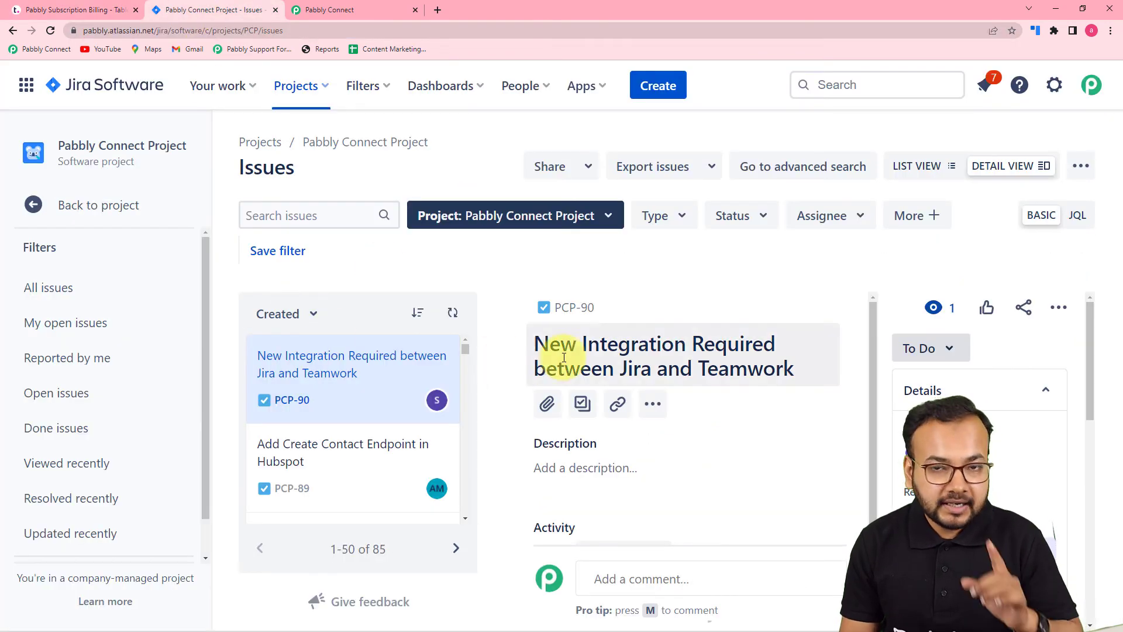
click(106, 12)
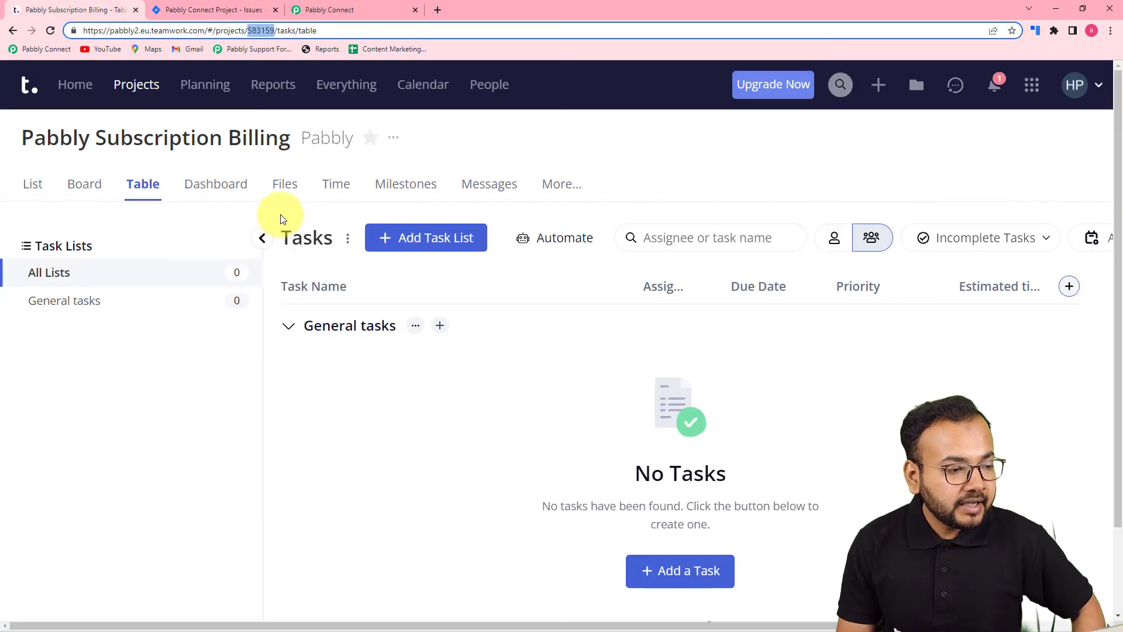
click(878, 88)
click(877, 174)
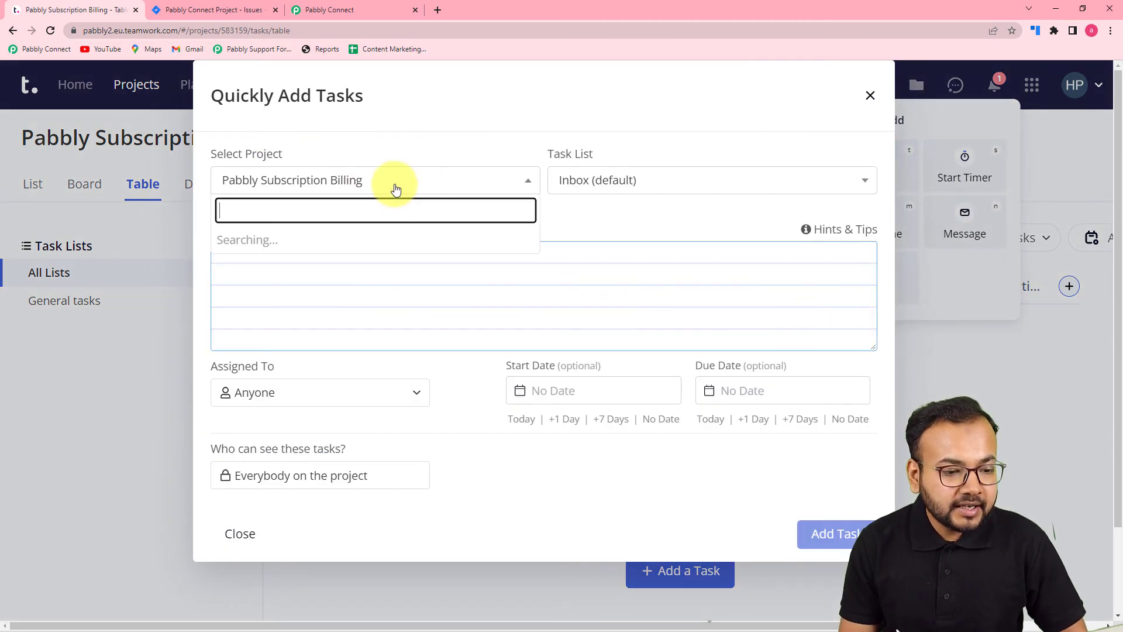
click(388, 186)
click(313, 261)
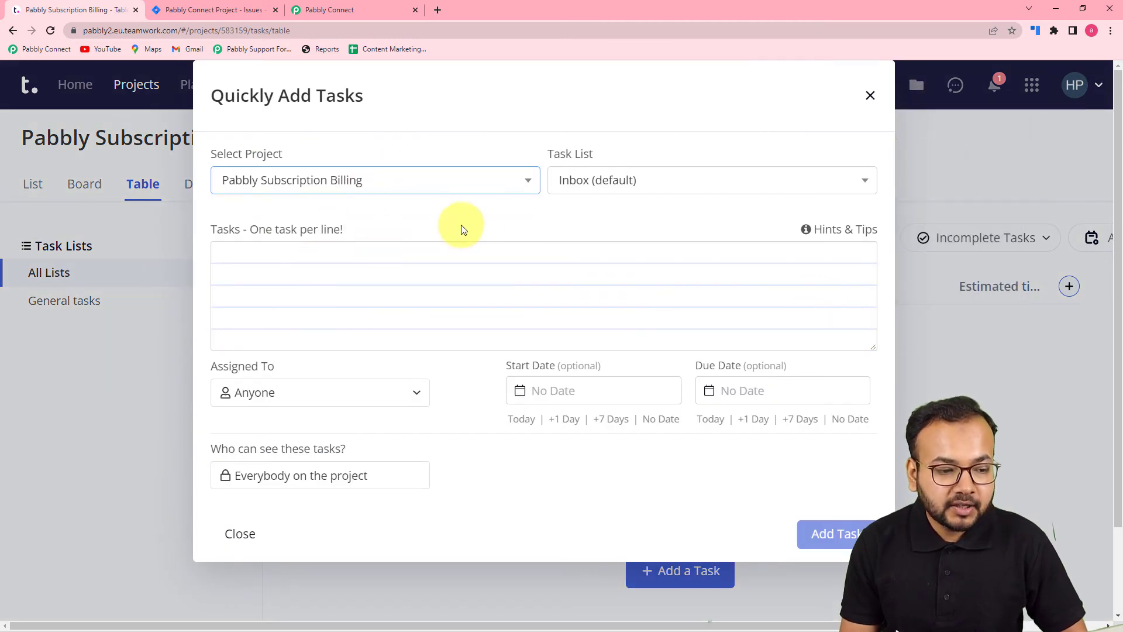
click(659, 185)
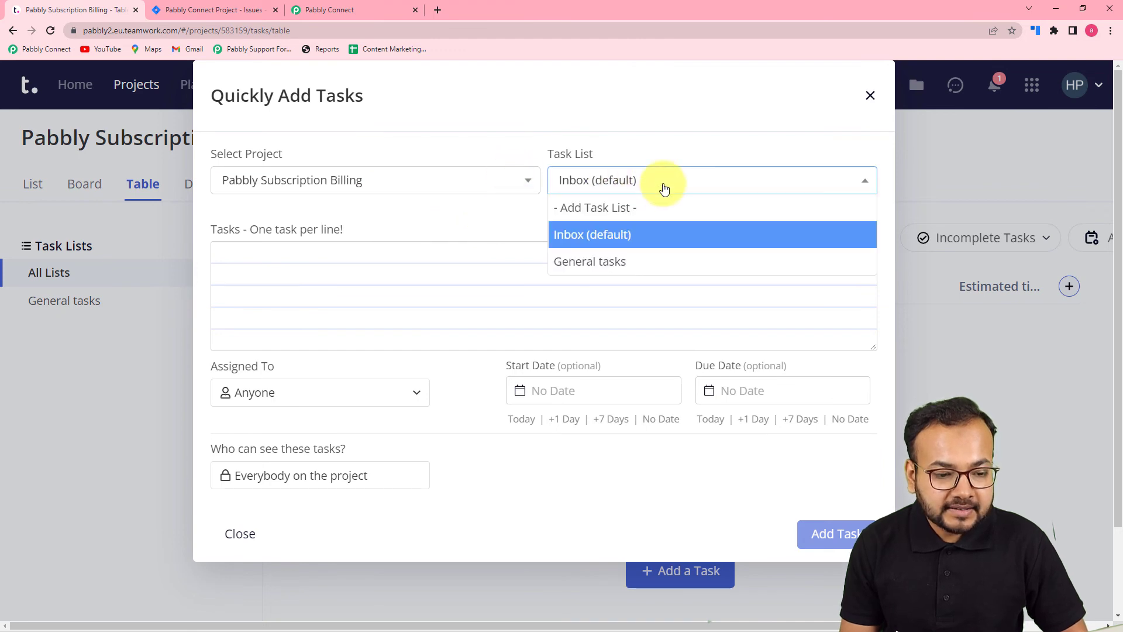
click(595, 261)
- Enter the task name "Trigger Events need to be updated" and assign the task to the account's own user
click(425, 243)
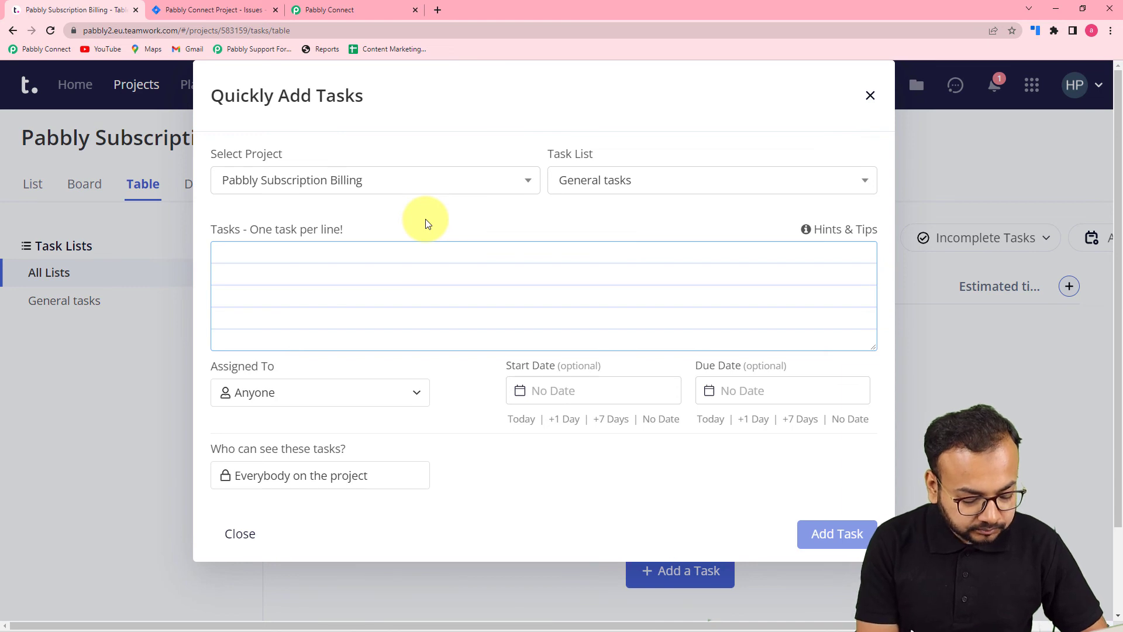
text(T)
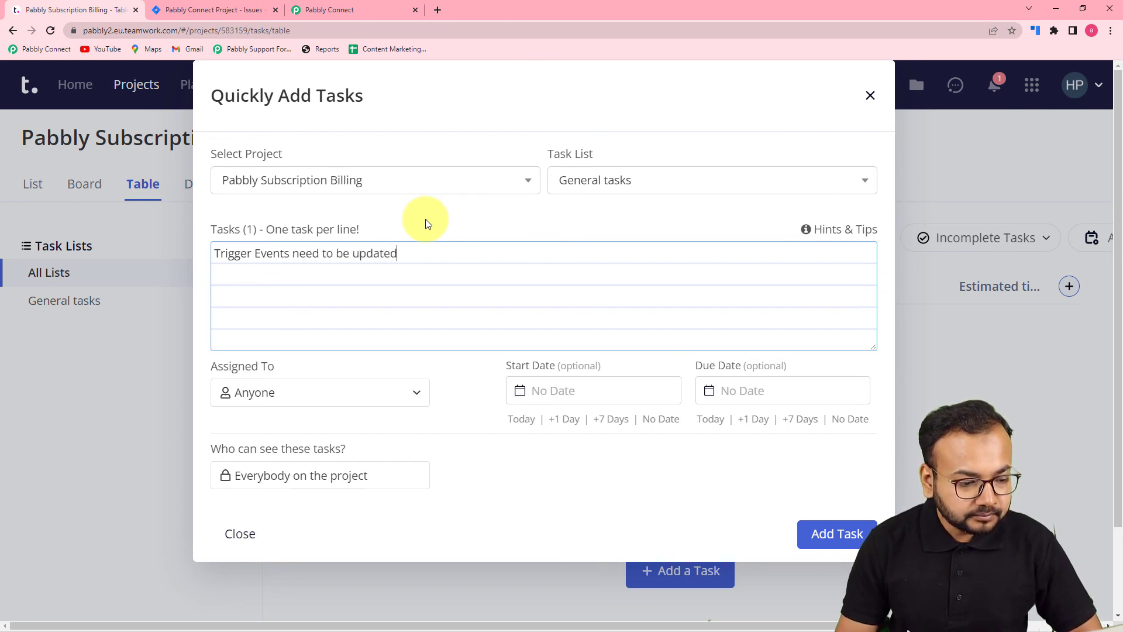
click(385, 402)
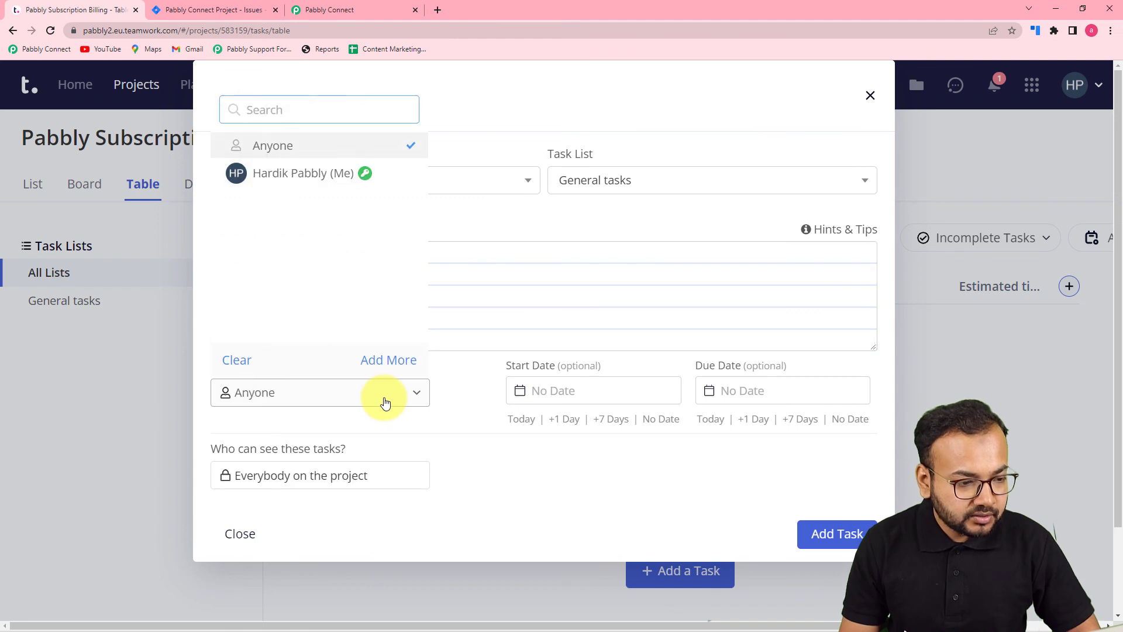
click(271, 174)
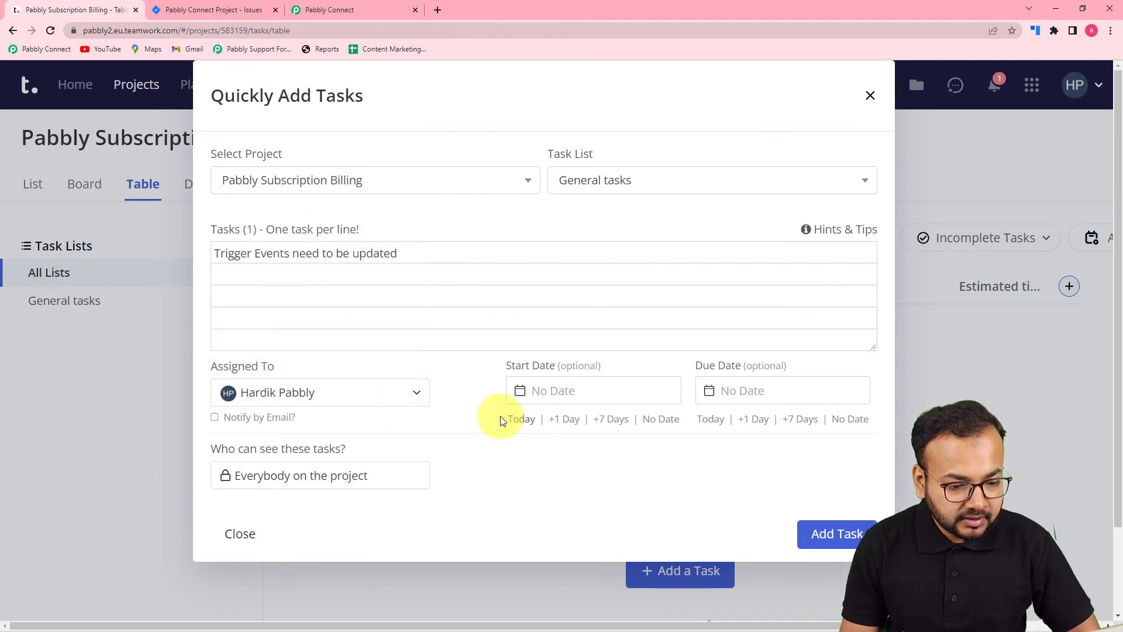
- Set the task's start date to 19/04/2022 and its due date to 22/04/2022
click(609, 392)
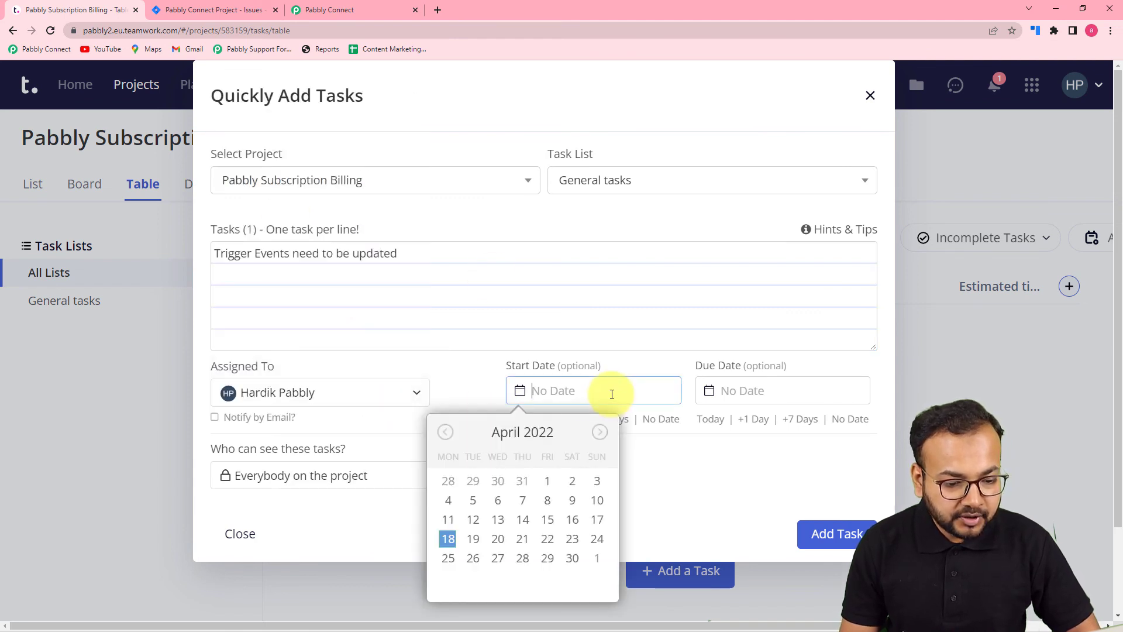
click(524, 520)
click(740, 394)
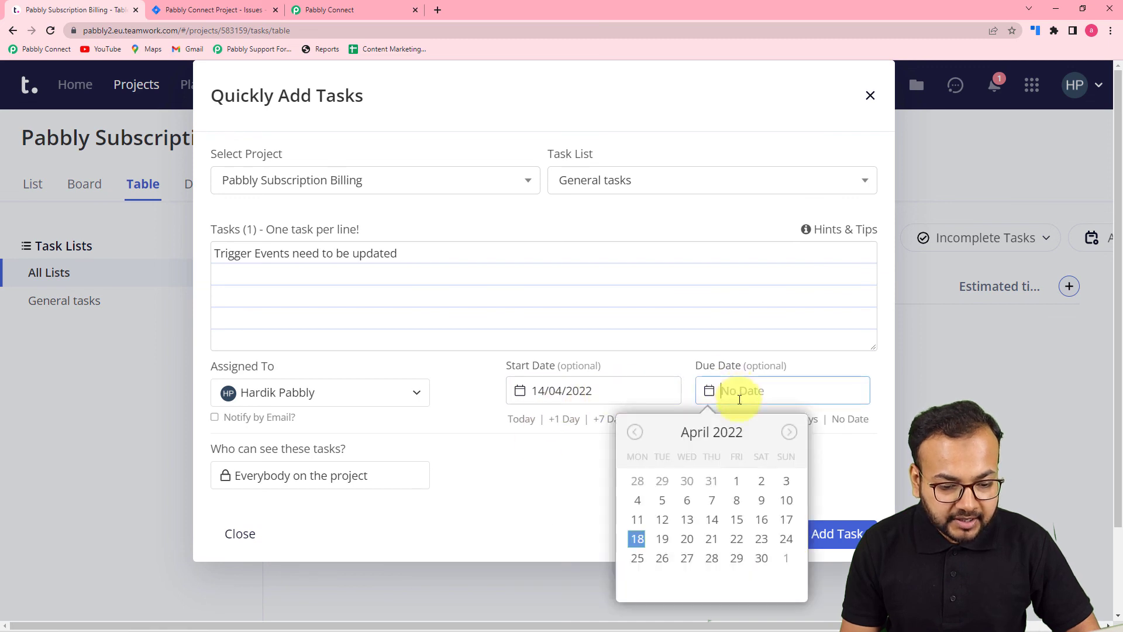
click(736, 539)
click(554, 393)
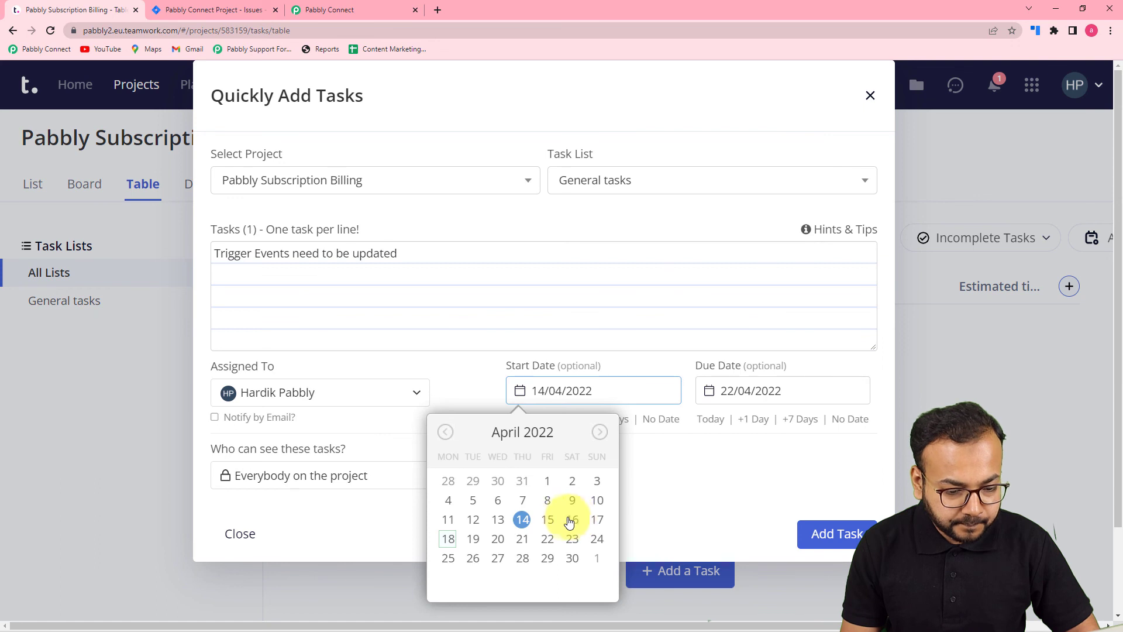
click(473, 538)
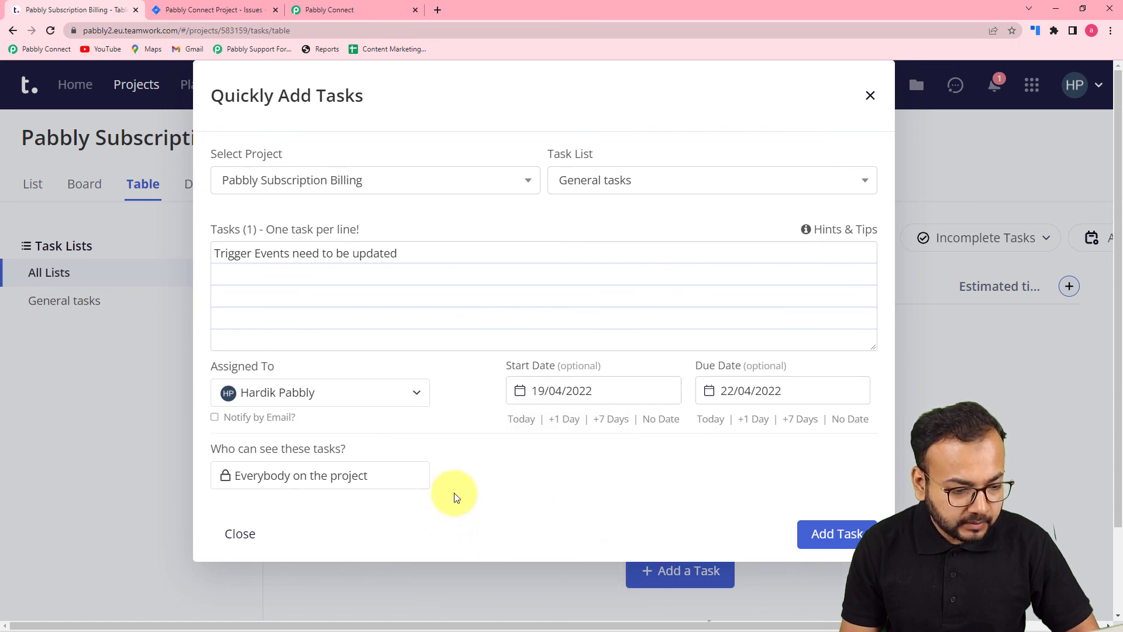
- Keep the task visible to everybody on the project and add it to the project
click(358, 486)
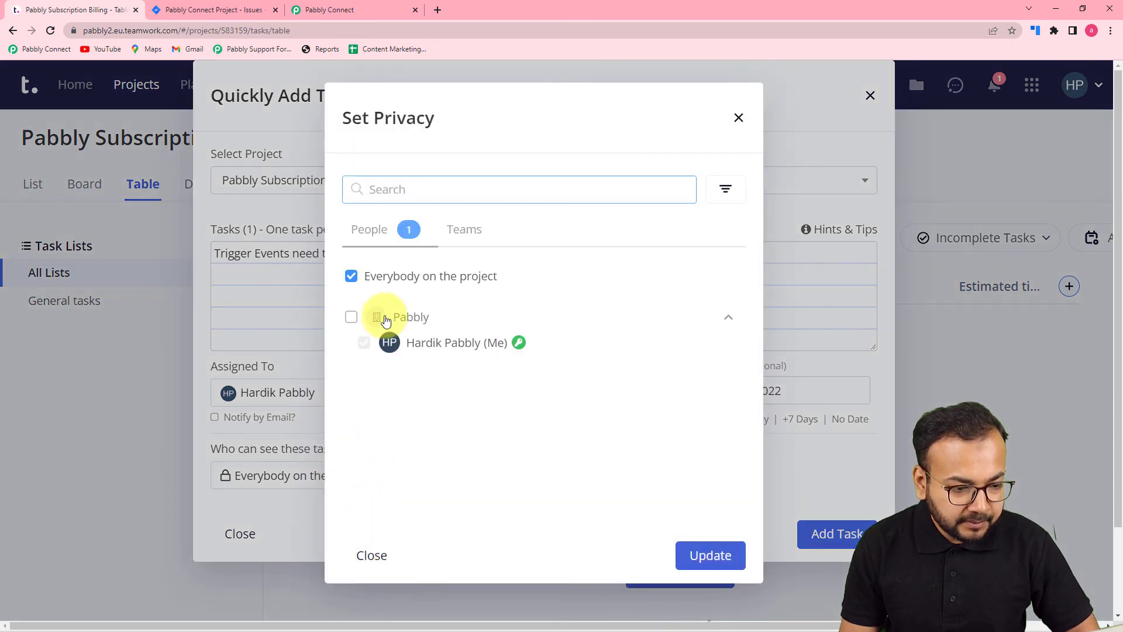
click(713, 560)
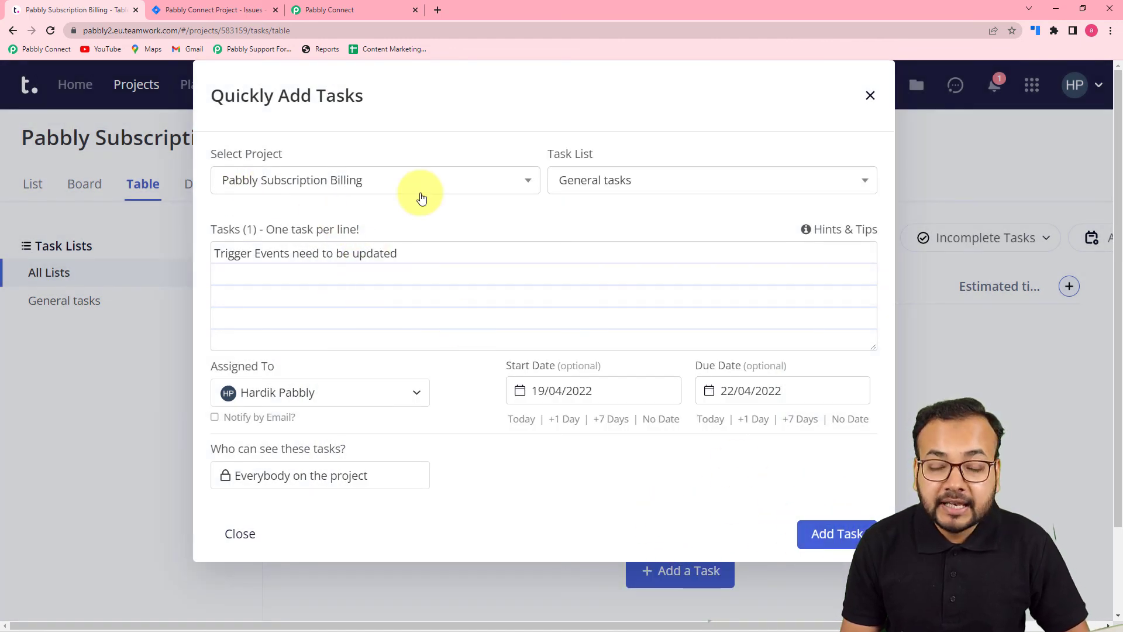
click(822, 532)
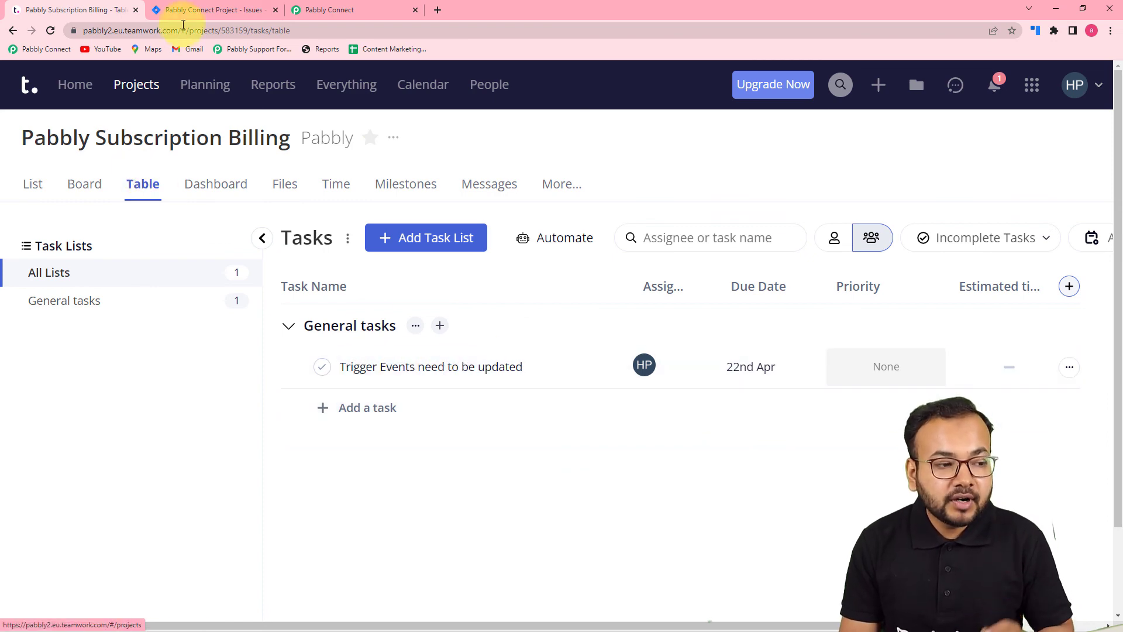
- In Jira, open the Pabbly Subscription Billing board and inspect the "Trigger Events need to be updated" issue, then return to the Pabbly Connect workflow
click(199, 12)
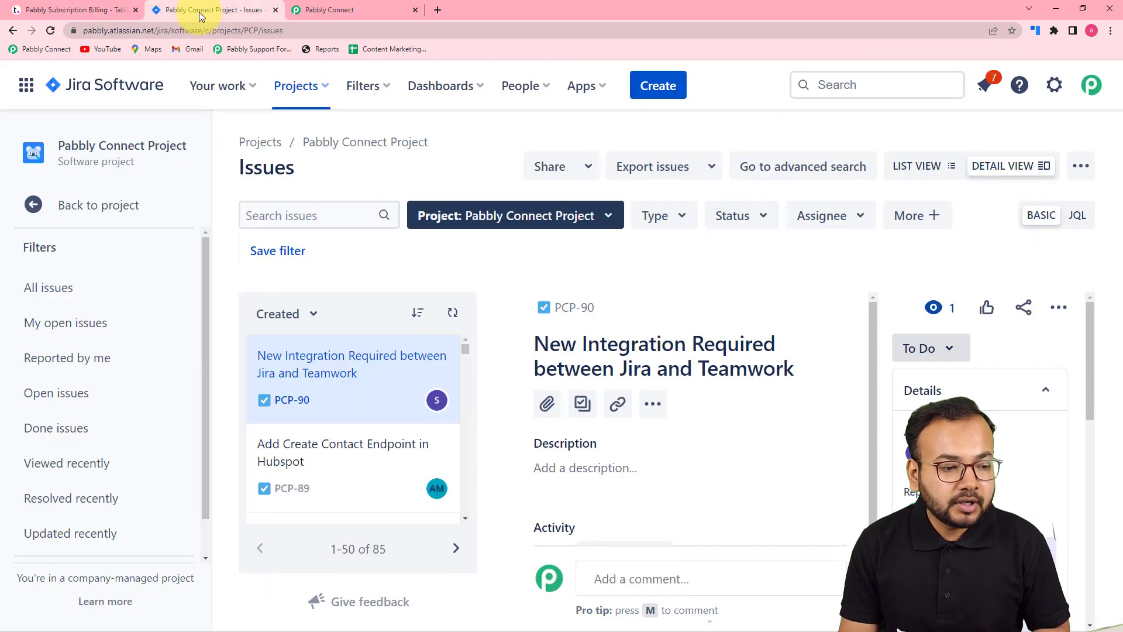
click(316, 96)
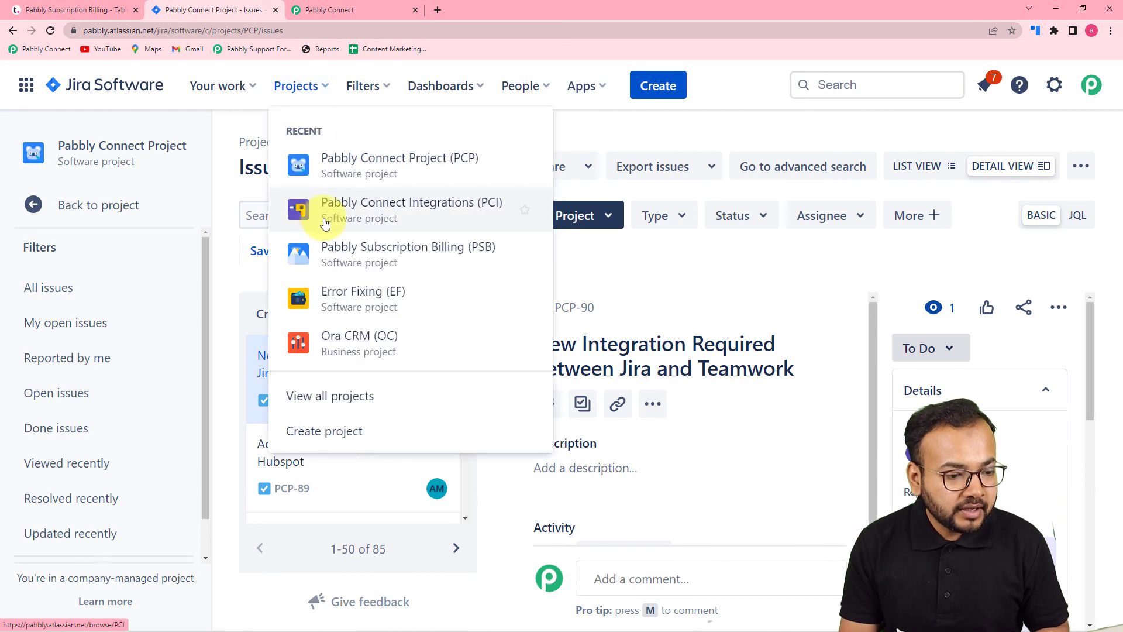
click(354, 258)
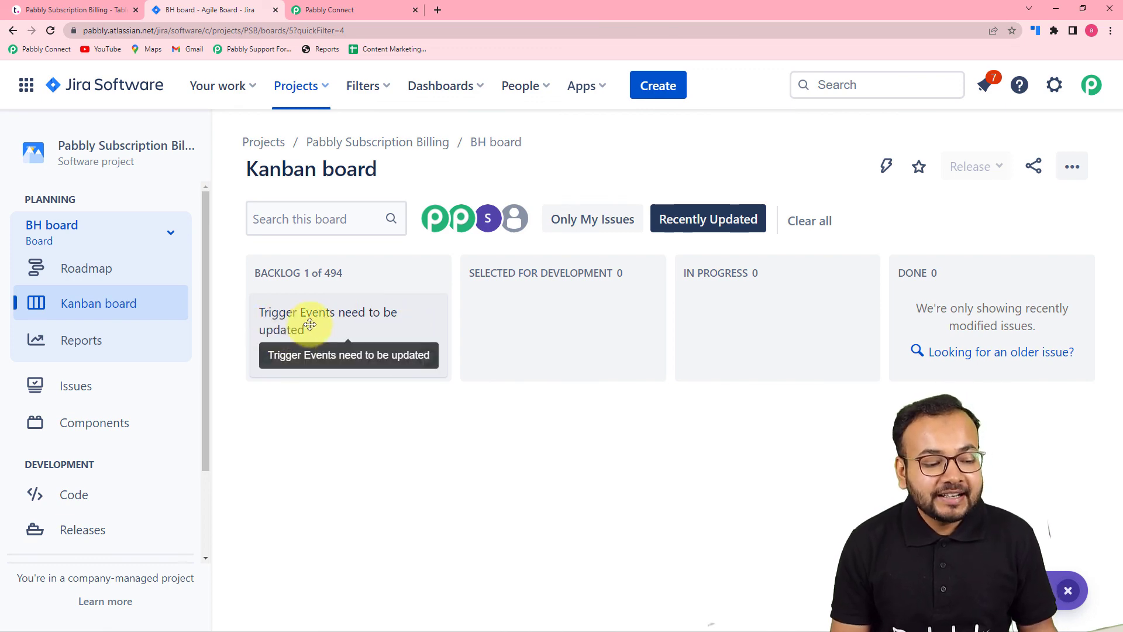
click(371, 318)
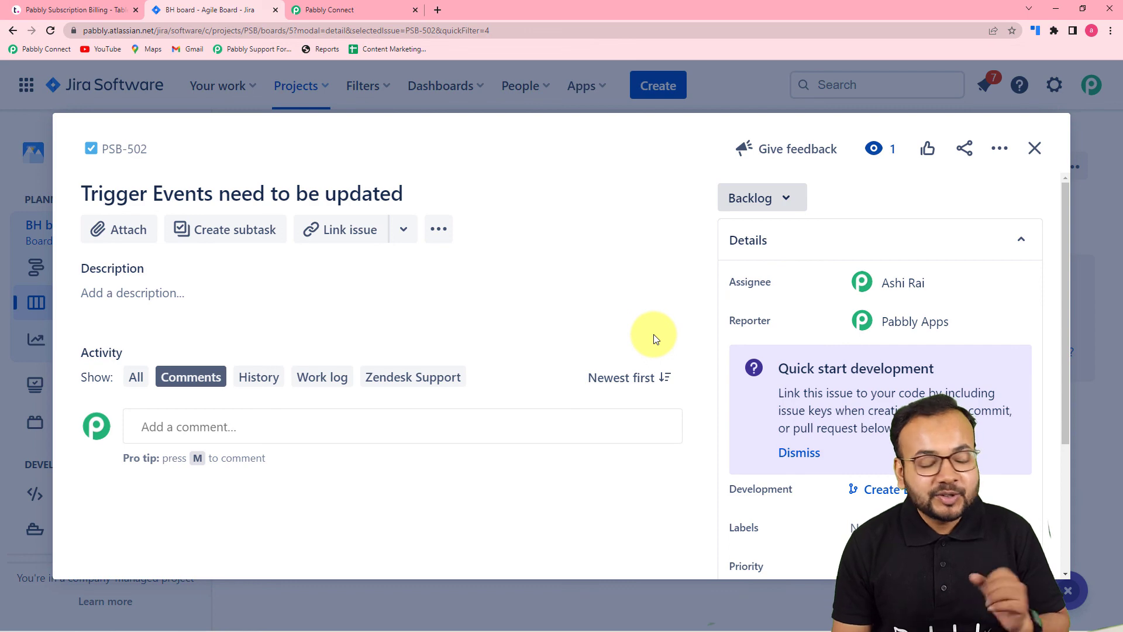
click(359, 12)
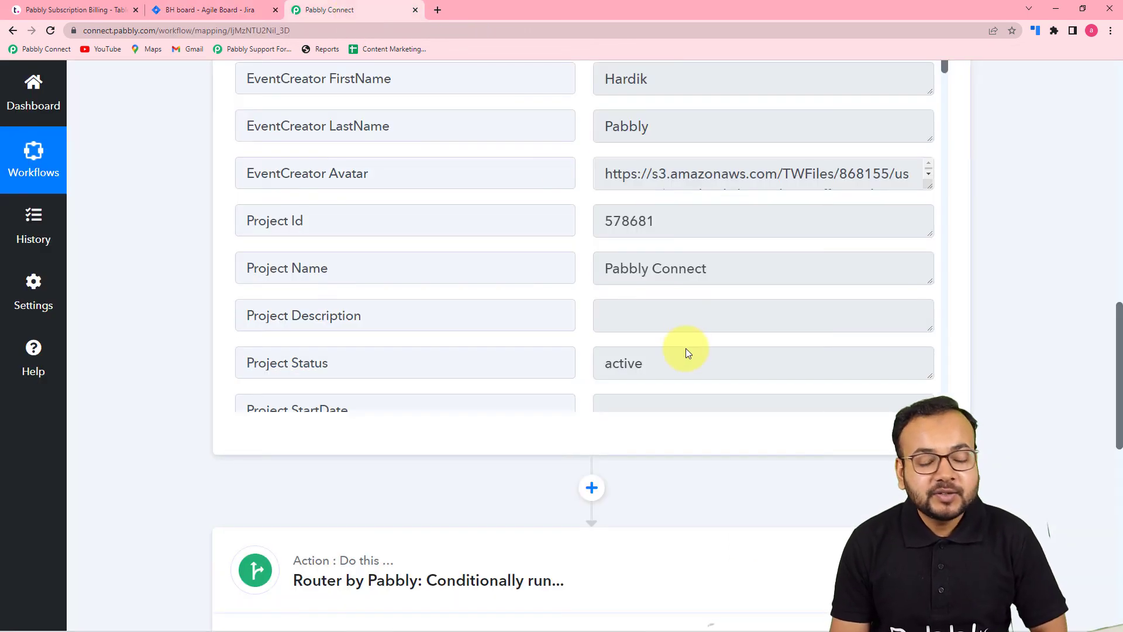